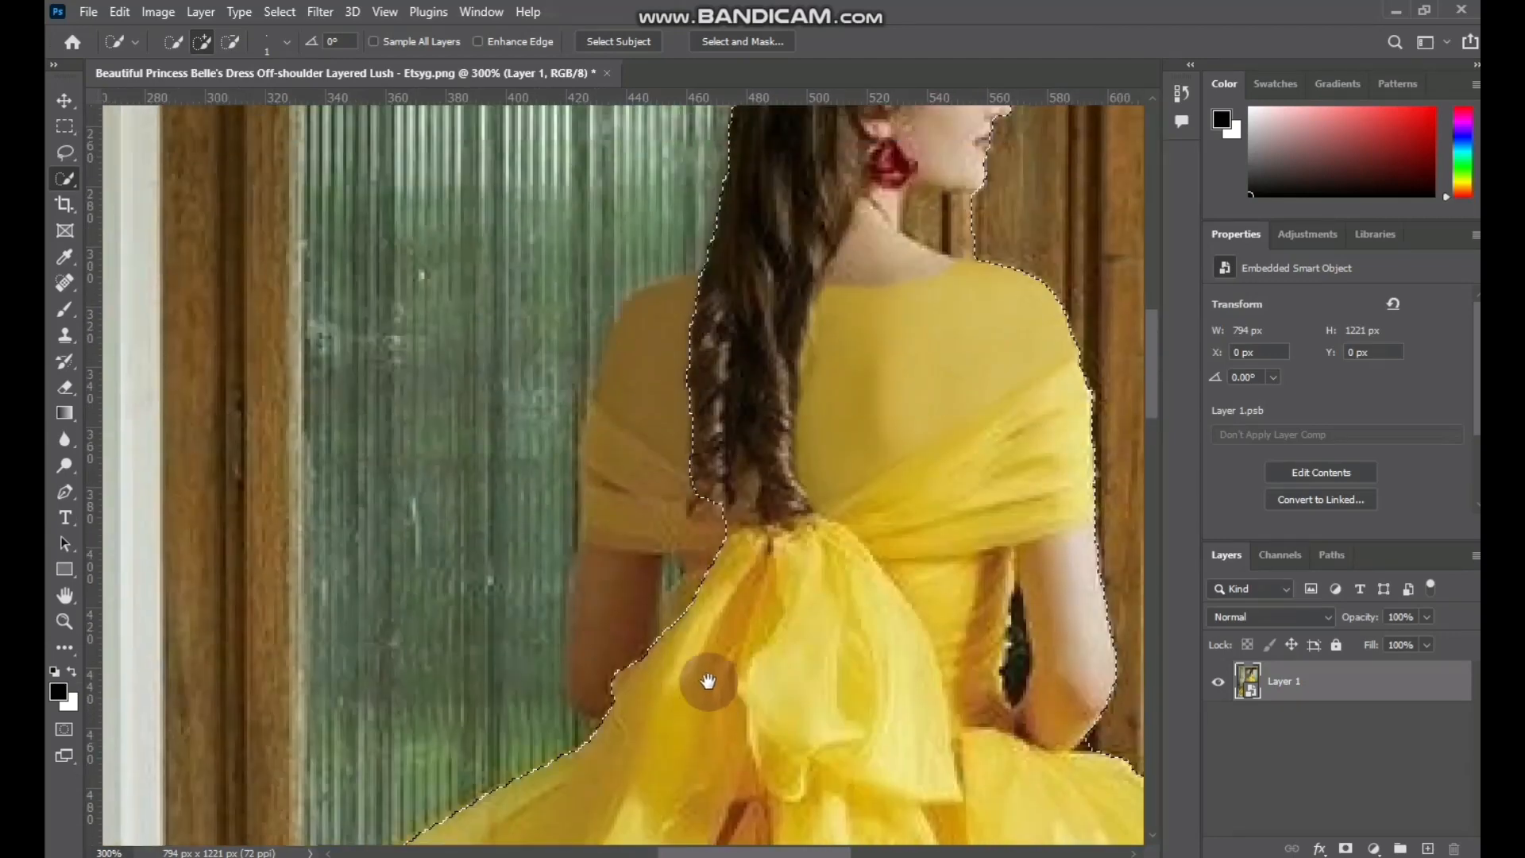
# - Add the shoulder and arm beside the hair to the quick selection, and subtract the background spill along the shoulder's edge
pyautogui.click(687, 345)
pyautogui.moveTo(658, 399)
pyautogui.mouseDown()
pyautogui.moveTo(647, 432)
pyautogui.moveTo(651, 361)
pyautogui.moveTo(683, 372)
pyautogui.moveTo(634, 578)
pyautogui.moveTo(633, 648)
pyautogui.moveTo(674, 537)
pyautogui.moveTo(657, 664)
pyautogui.mouseUp()
pyautogui.click(231, 41)
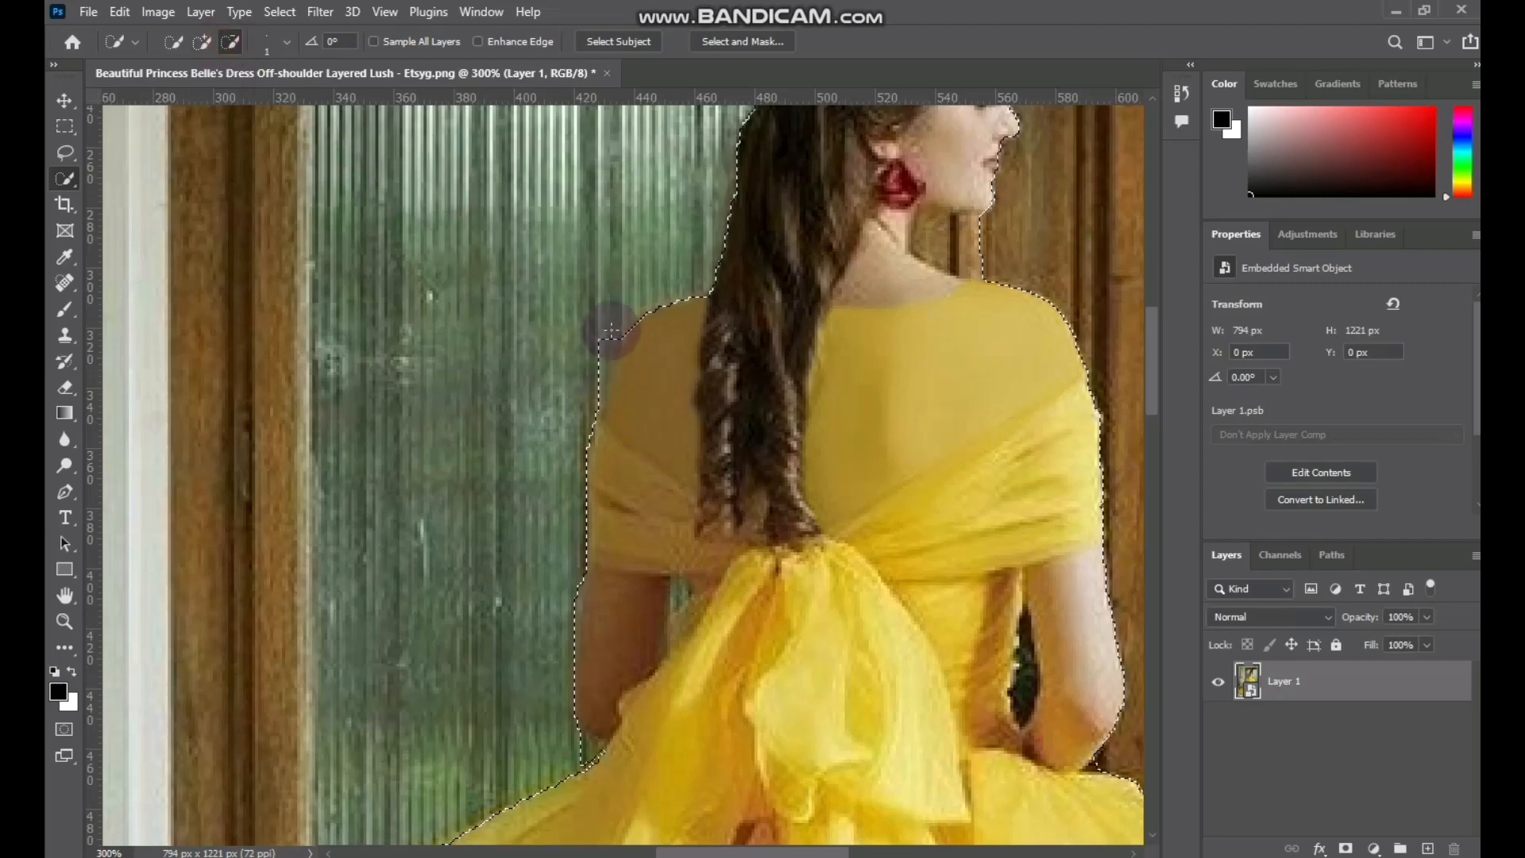
pyautogui.moveTo(606, 327); pyautogui.dragTo(601, 348)
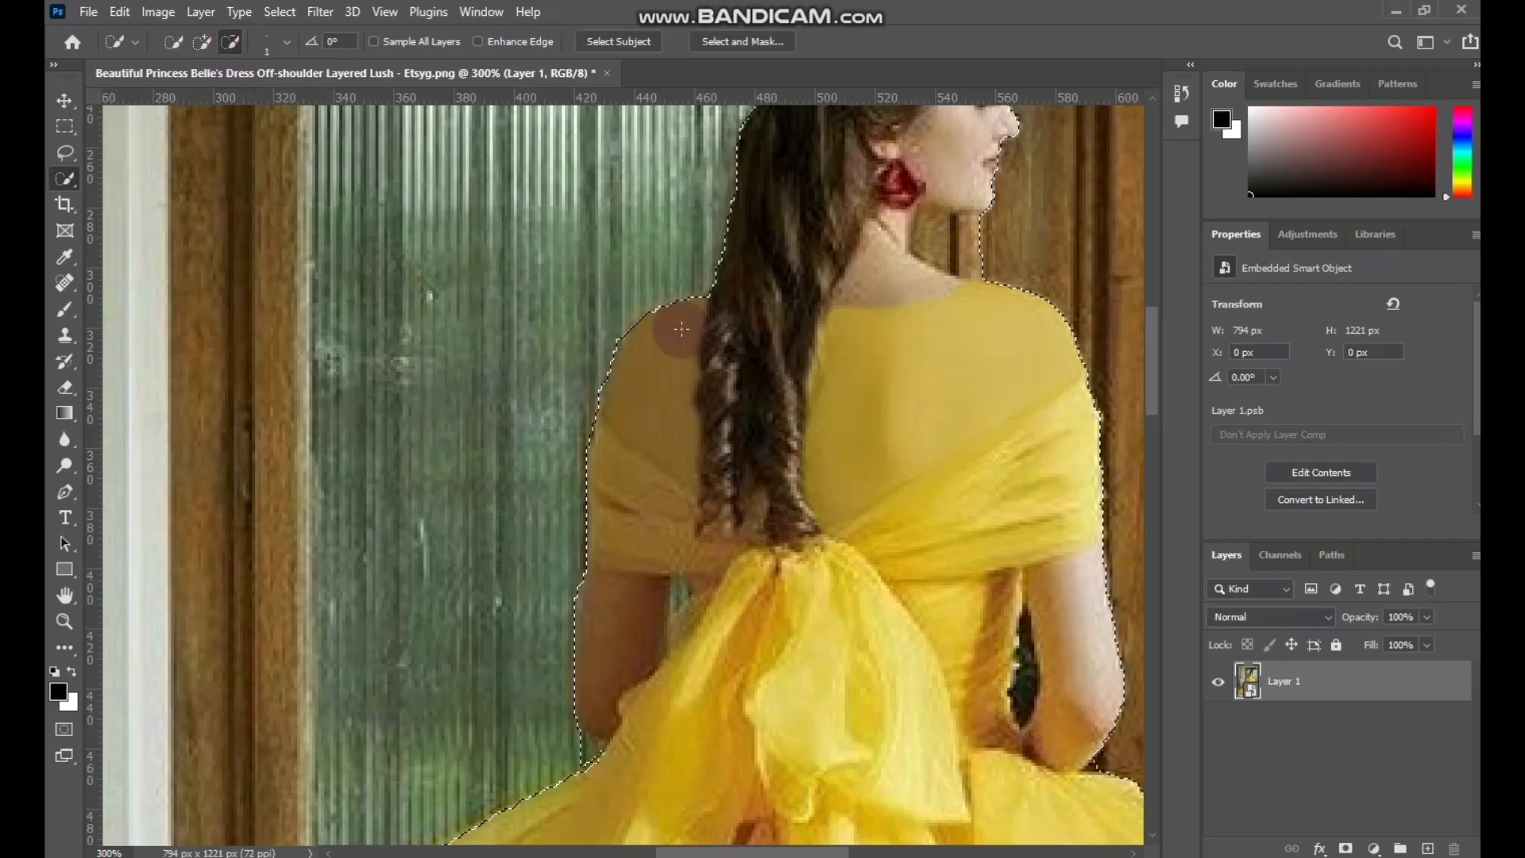
# - Subtract the small patch of background between the arm and the bow from the selection
pyautogui.scroll(-3, 664, 385)
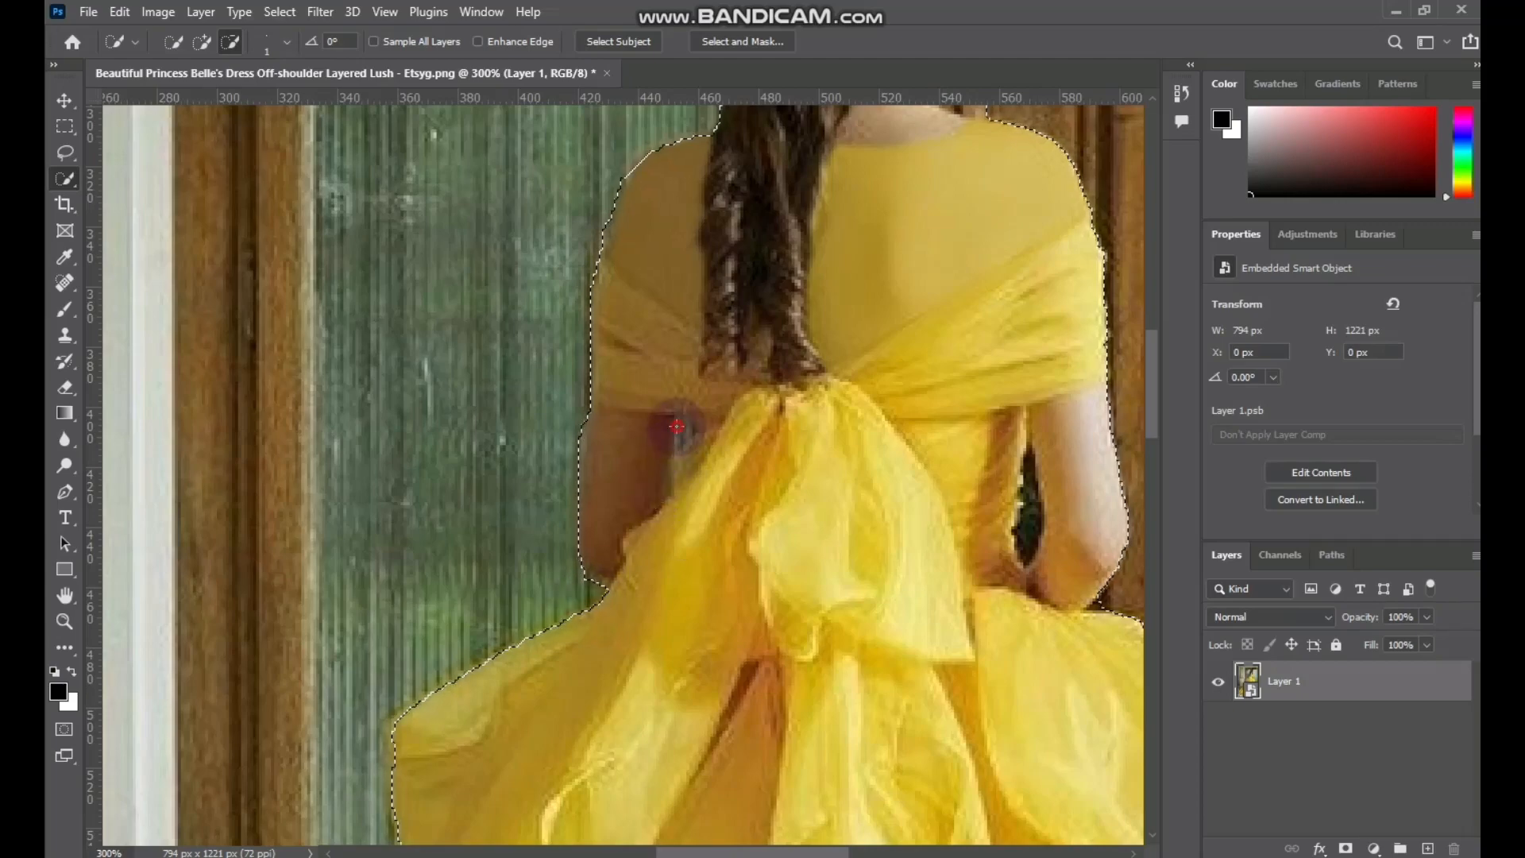
pyautogui.moveTo(689, 485); pyautogui.dragTo(770, 286)
pyautogui.moveTo(684, 755); pyautogui.dragTo(840, 275)
pyautogui.moveTo(707, 556); pyautogui.dragTo(826, 207)
pyautogui.moveTo(816, 514); pyautogui.dragTo(937, 159)
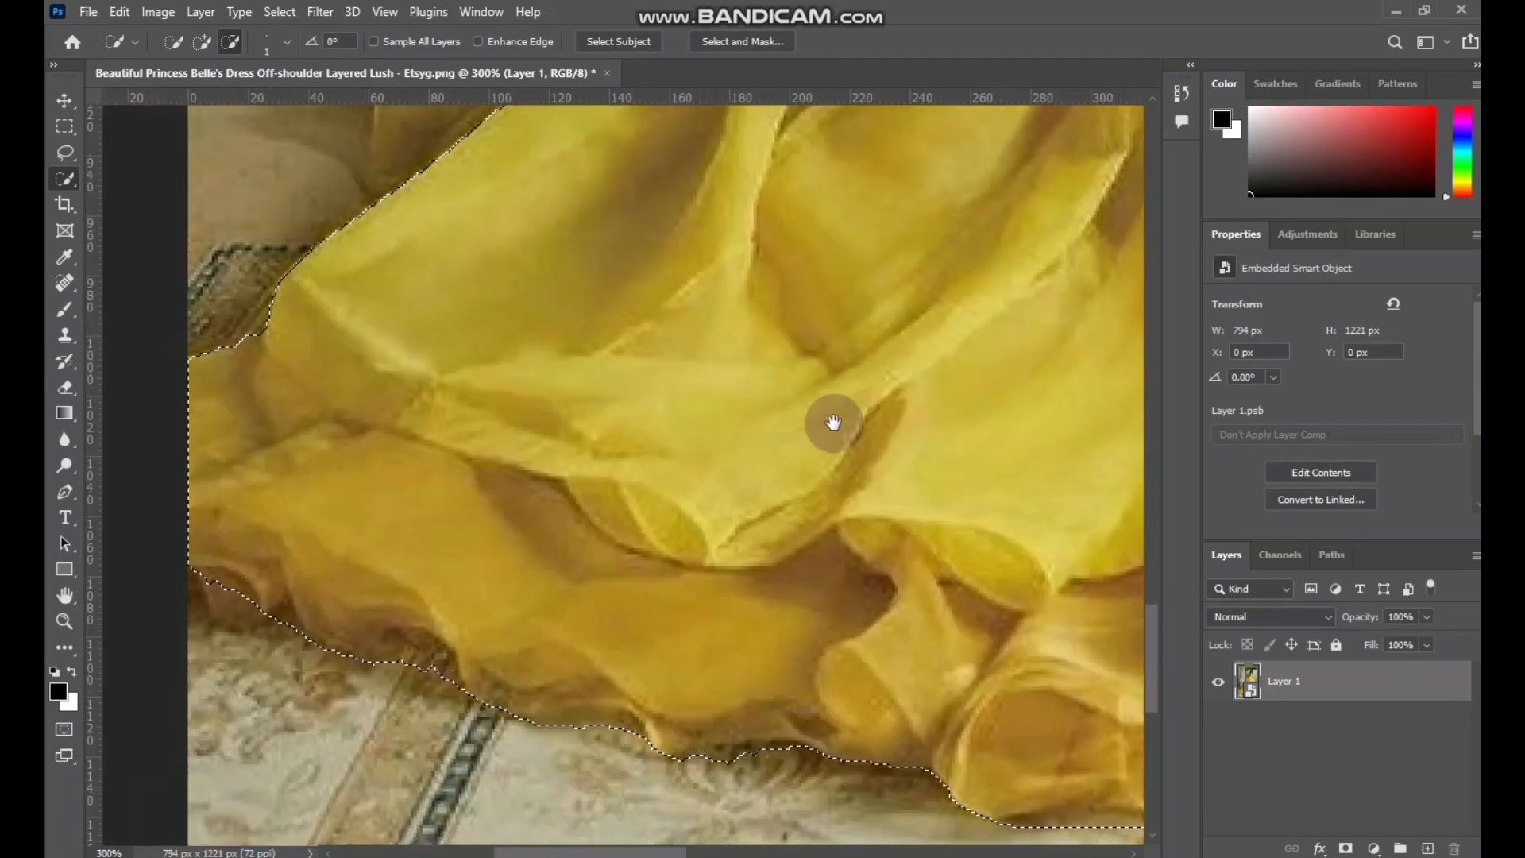
# - Trim the carpet spill from the selection along the dress's lower hem
pyautogui.moveTo(282, 611)
pyautogui.mouseDown()
pyautogui.moveTo(377, 692)
pyautogui.moveTo(413, 660)
pyautogui.moveTo(440, 677)
pyautogui.moveTo(411, 658)
pyautogui.mouseUp()
pyautogui.moveTo(744, 668); pyautogui.dragTo(436, 548)
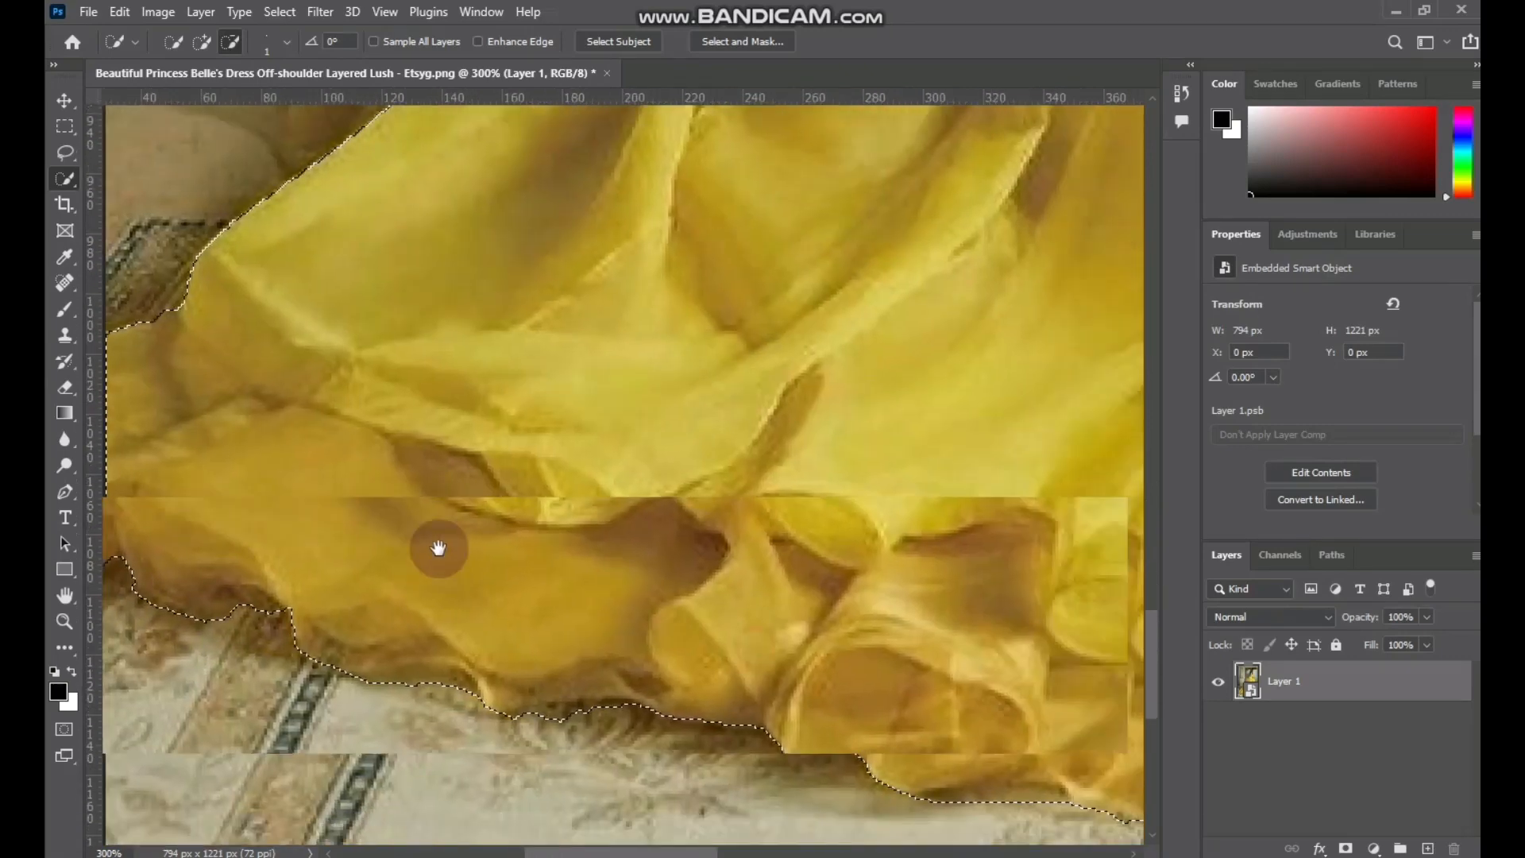
pyautogui.moveTo(729, 545); pyautogui.dragTo(640, 579)
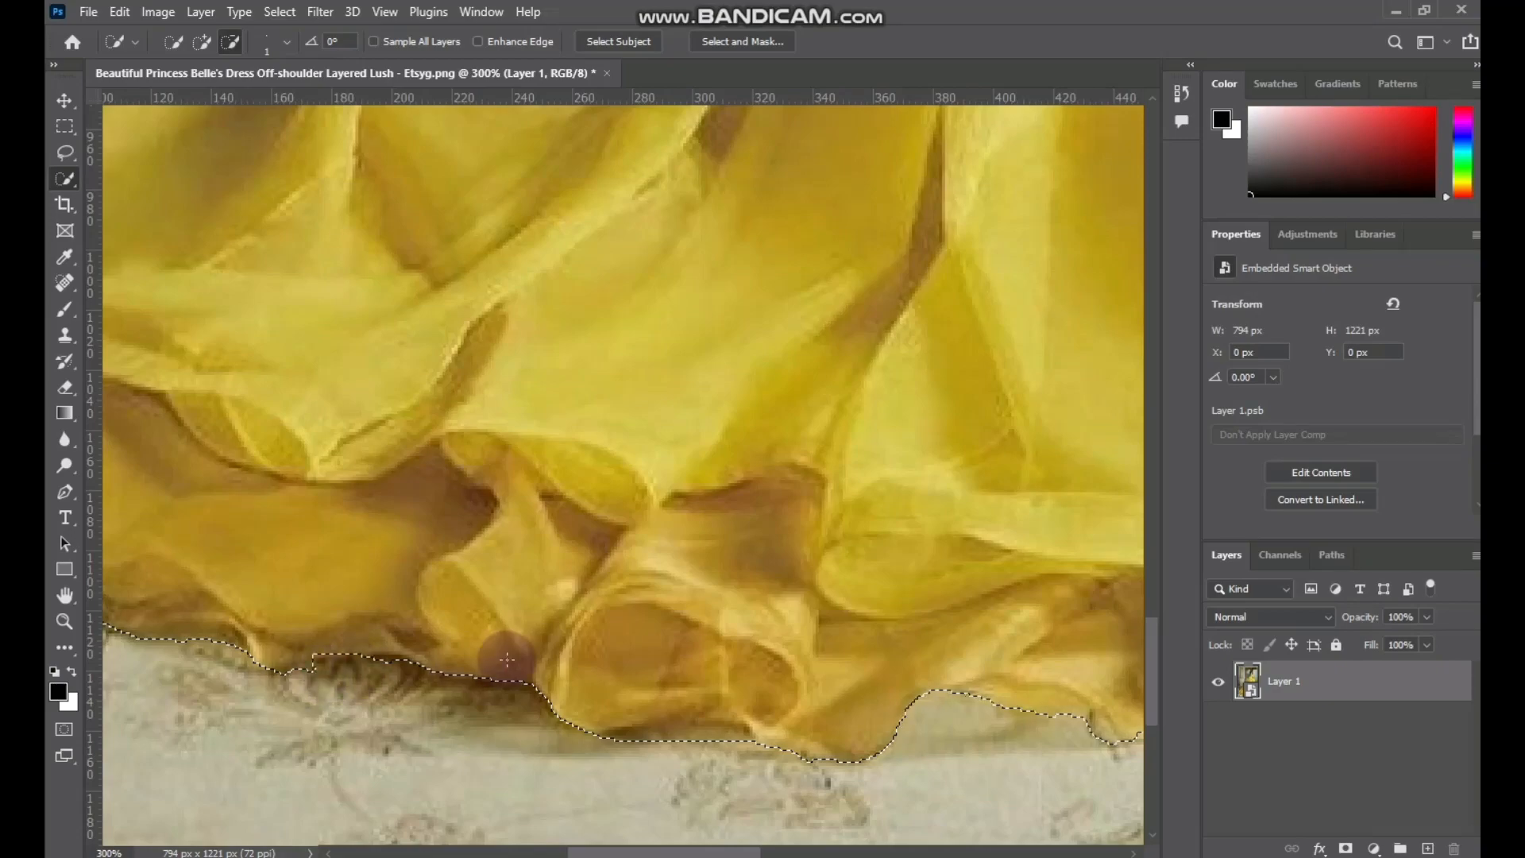
pyautogui.moveTo(814, 585); pyautogui.dragTo(352, 624)
# - Subtract the dark gap between the other arm and the waist from the selection
pyautogui.moveTo(1123, 278); pyautogui.dragTo(425, 699)
pyautogui.moveTo(747, 478)
pyautogui.mouseDown()
pyautogui.moveTo(729, 512)
pyautogui.moveTo(691, 532)
pyautogui.moveTo(854, 646)
pyautogui.moveTo(896, 715)
pyautogui.moveTo(936, 718)
pyautogui.moveTo(912, 633)
pyautogui.mouseUp()
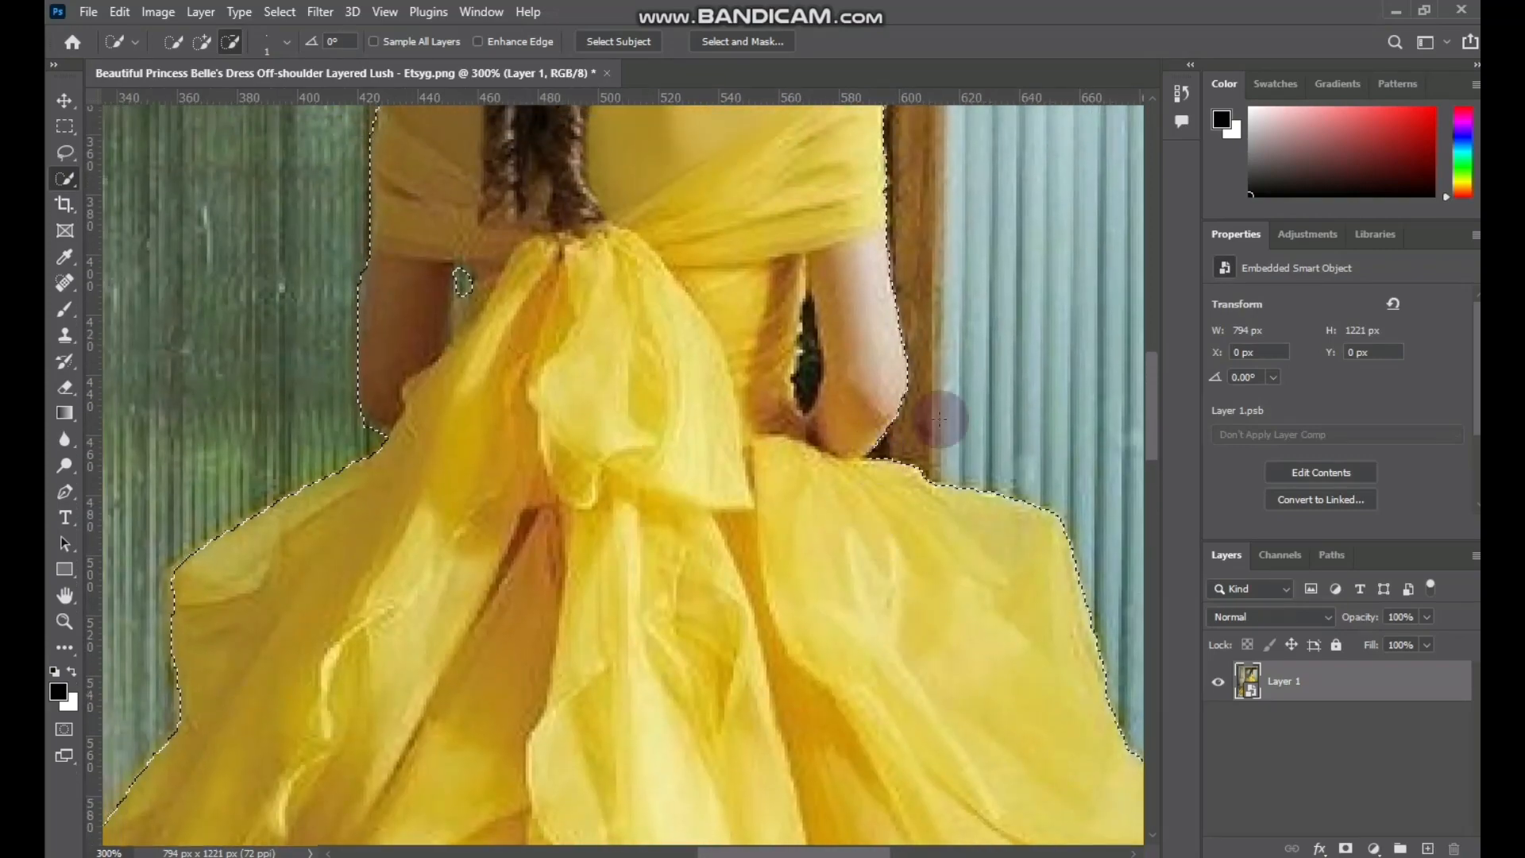
pyautogui.moveTo(826, 421); pyautogui.dragTo(853, 552)
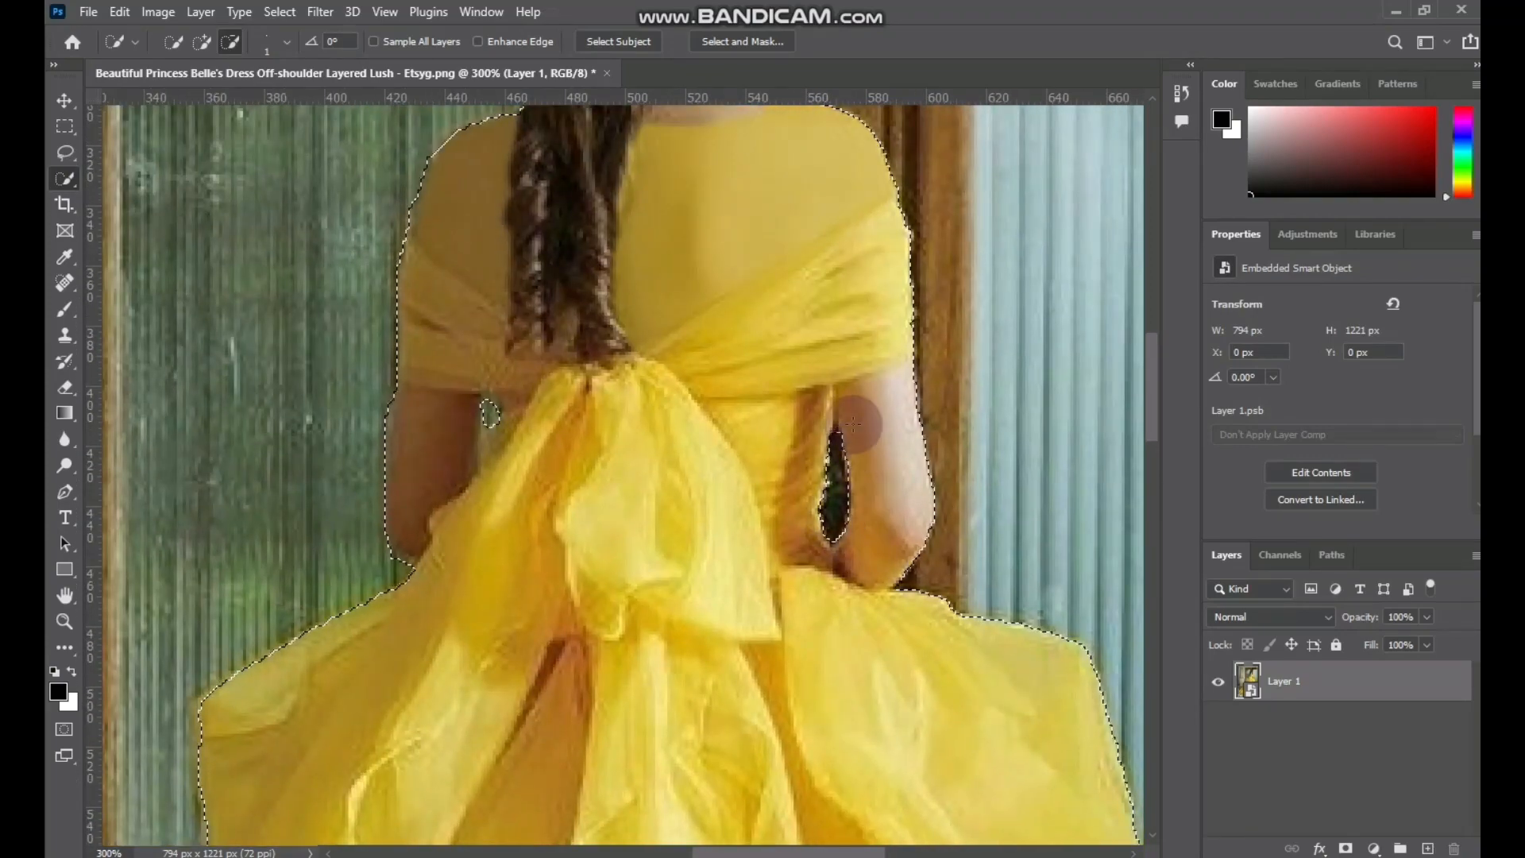
# - Subtract the wooden door area below the chin and in front of the neck from the selection
pyautogui.moveTo(841, 423); pyautogui.dragTo(868, 674)
pyautogui.moveTo(808, 489); pyautogui.dragTo(860, 707)
pyautogui.moveTo(892, 529)
pyautogui.mouseDown()
pyautogui.moveTo(829, 517)
pyautogui.moveTo(883, 543)
pyautogui.moveTo(864, 528)
pyautogui.moveTo(903, 531)
pyautogui.moveTo(896, 578)
pyautogui.mouseUp()
pyautogui.hotkey('ctrl', '+')
pyautogui.hotkey('ctrl', '+')
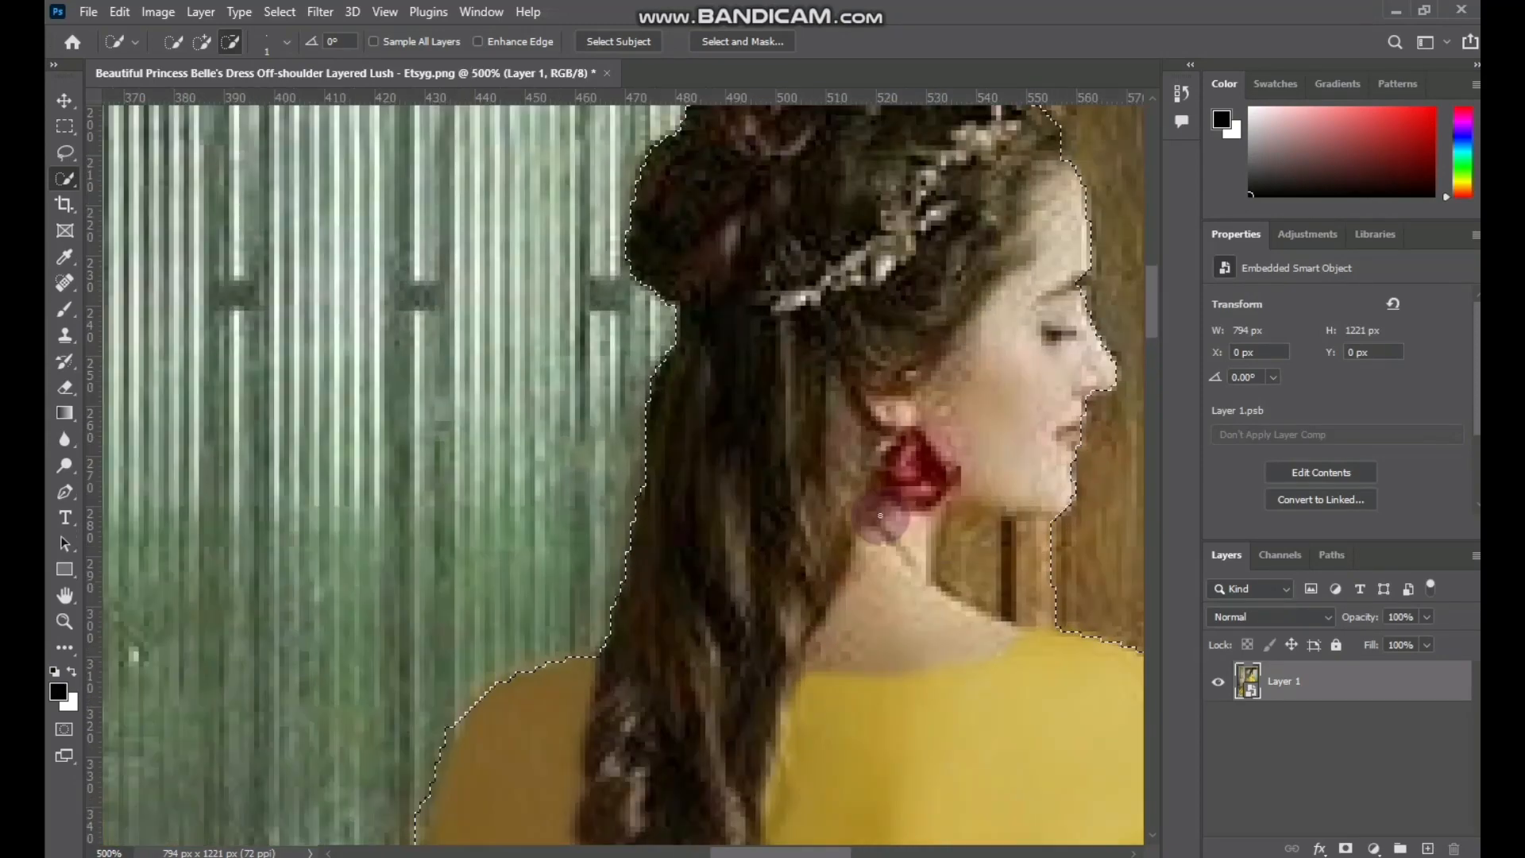
pyautogui.moveTo(1051, 527)
pyautogui.mouseDown()
pyautogui.moveTo(954, 537)
pyautogui.moveTo(978, 571)
pyautogui.moveTo(1048, 567)
pyautogui.moveTo(1060, 624)
pyautogui.mouseUp()
# - Add the jaw area beside the earring back to the selection and set Quick Selection to subtract mode
pyautogui.hotkey('ctrl', '-')
pyautogui.hotkey('ctrl', '-')
pyautogui.hotkey('ctrl', '-')
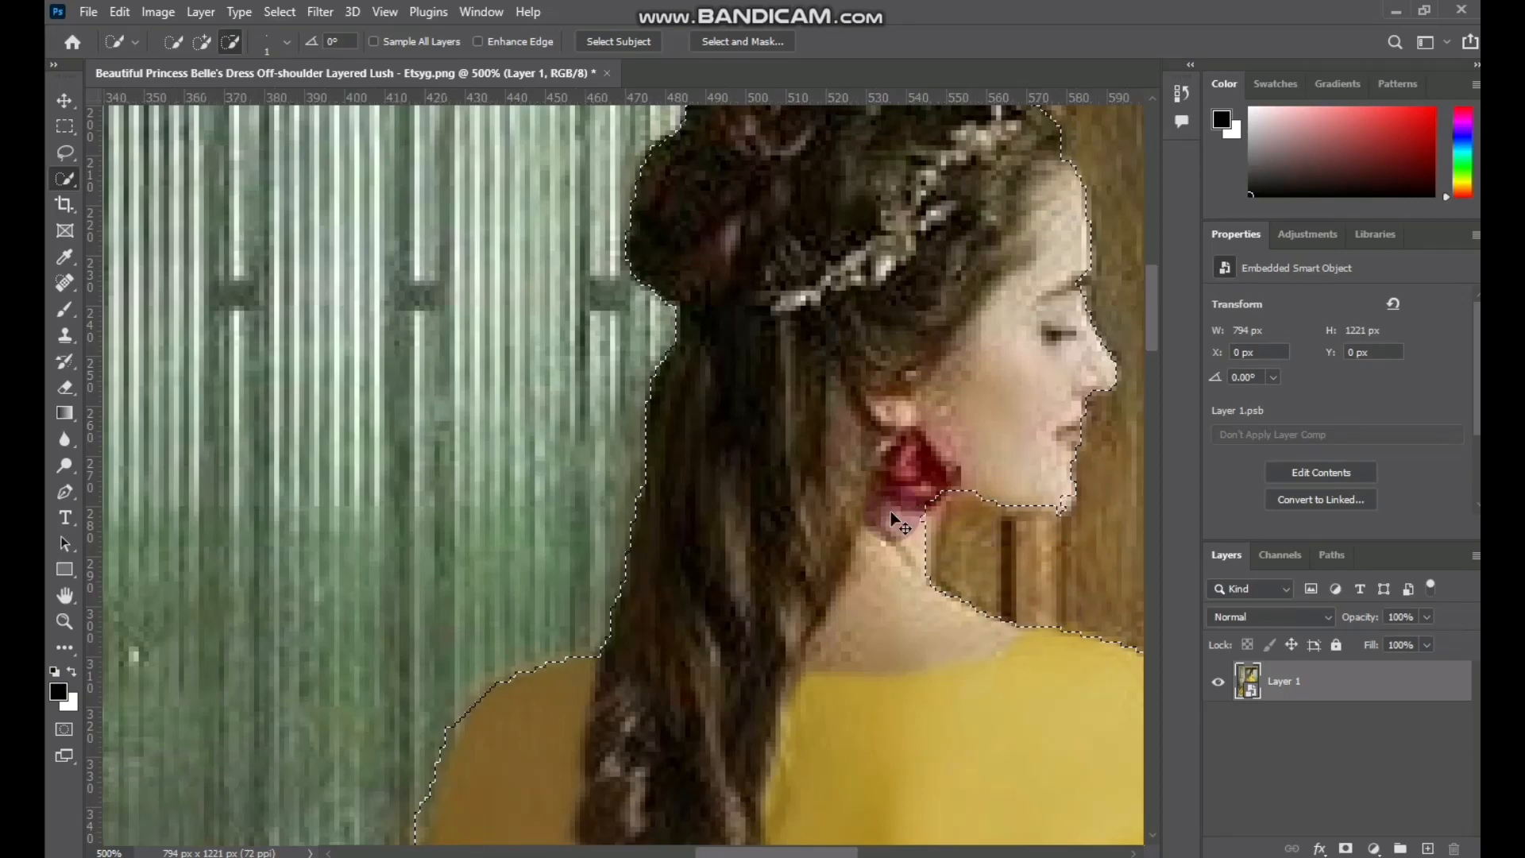
pyautogui.click(196, 46)
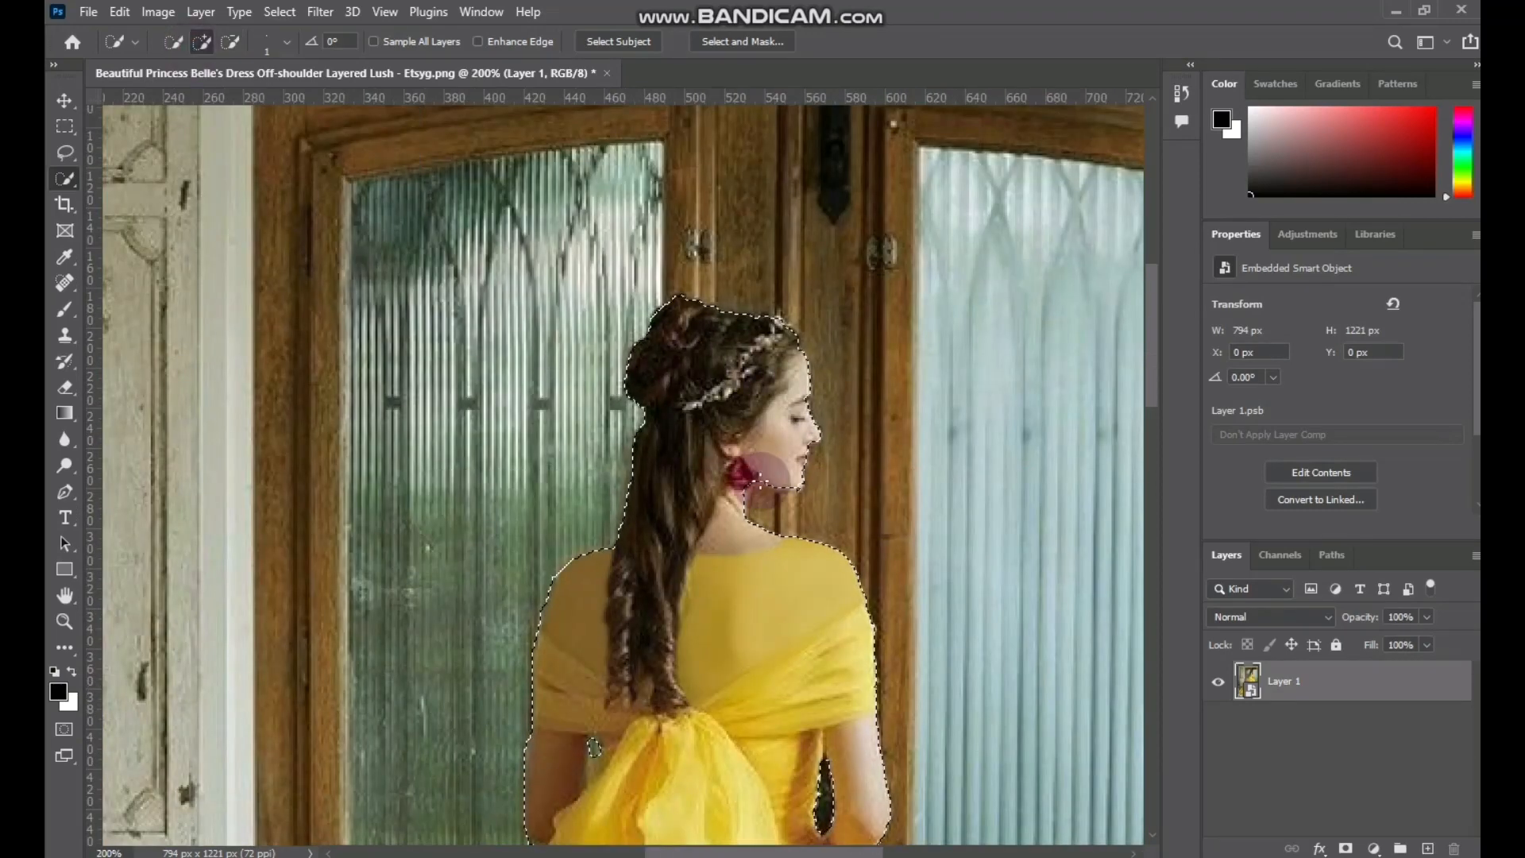
pyautogui.moveTo(766, 479)
pyautogui.mouseDown()
pyautogui.moveTo(732, 498)
pyautogui.moveTo(774, 483)
pyautogui.mouseUp()
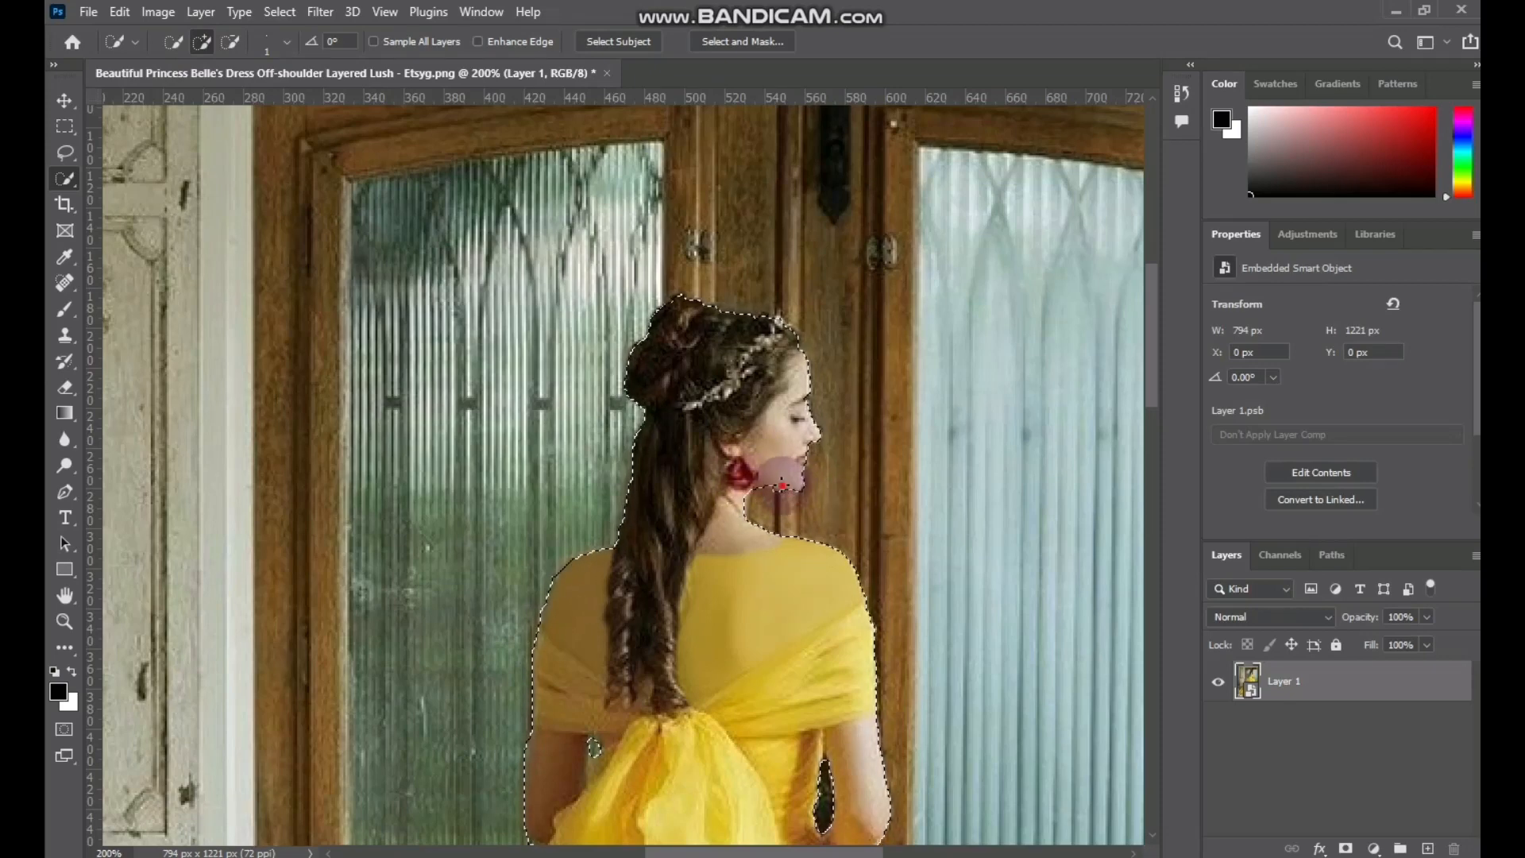
pyautogui.click(230, 42)
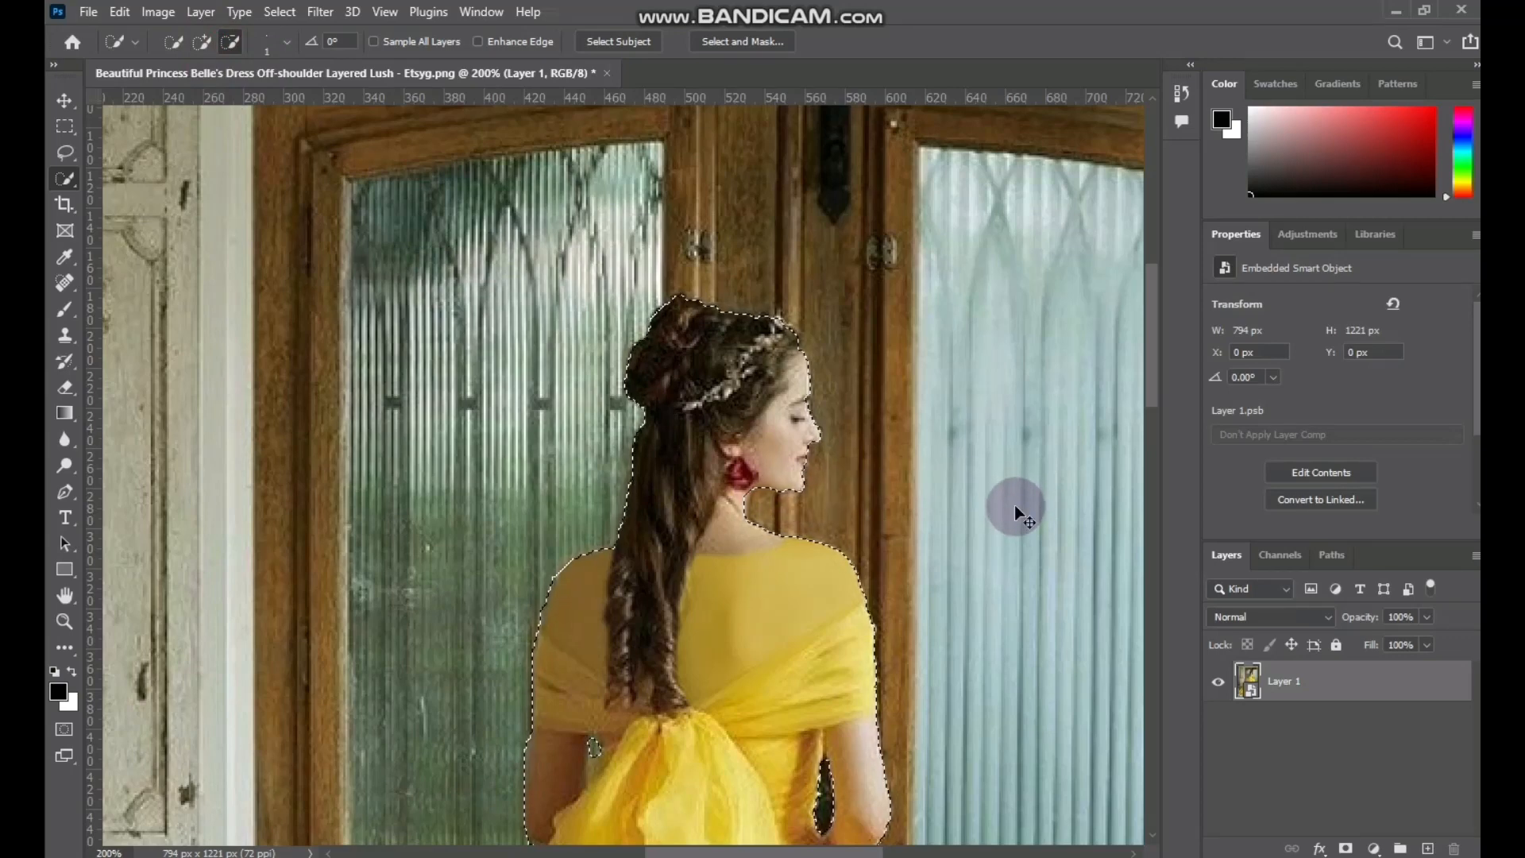
# - Enter Select and Mask and brush with Refine Edge over the background gap between the arm and the bow
pyautogui.hotkey('ctrl', '0')
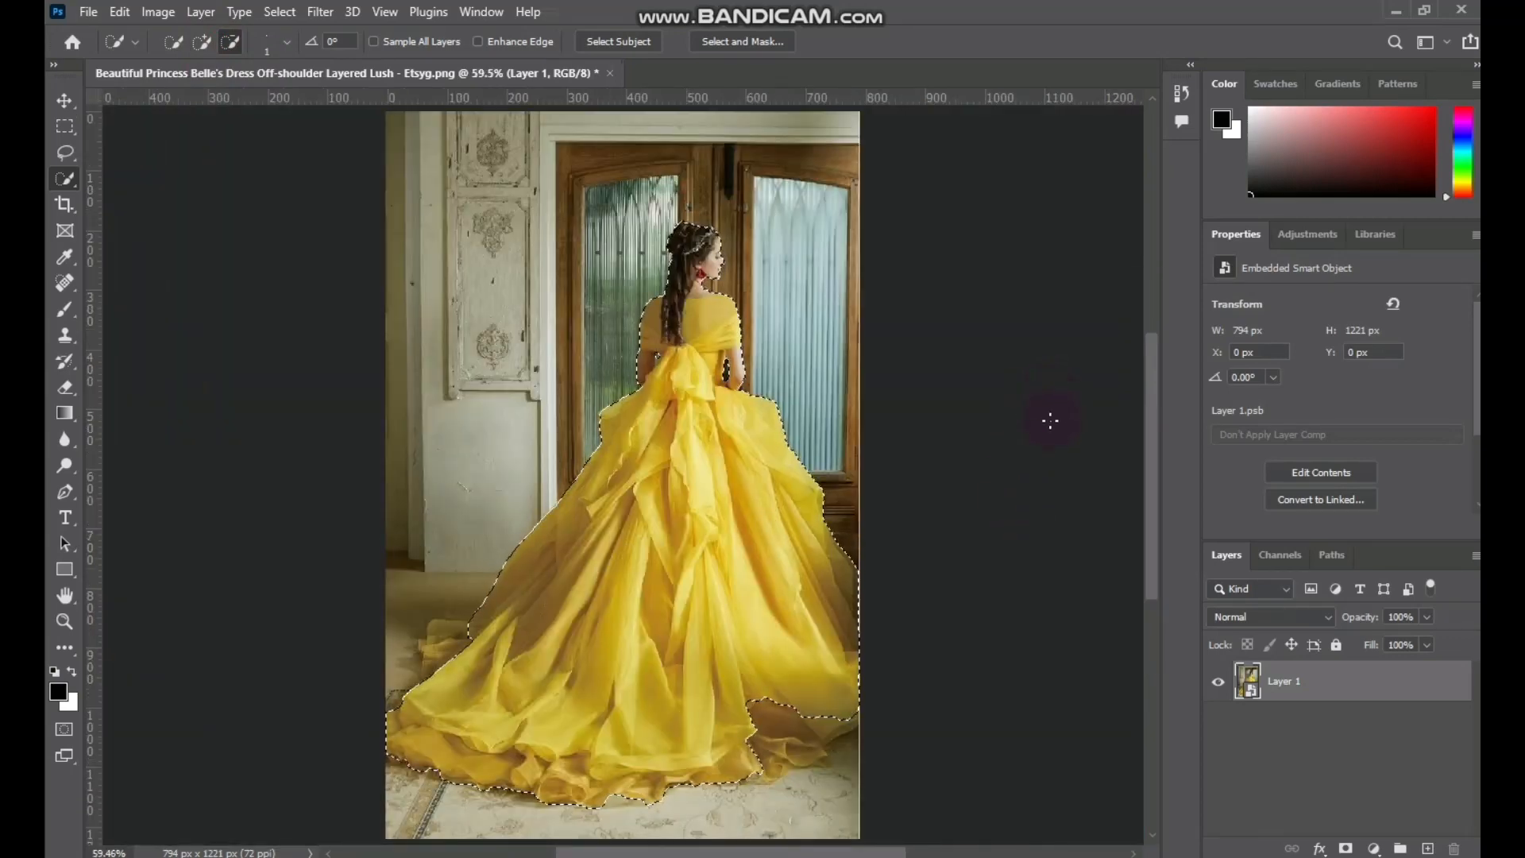
pyautogui.click(767, 41)
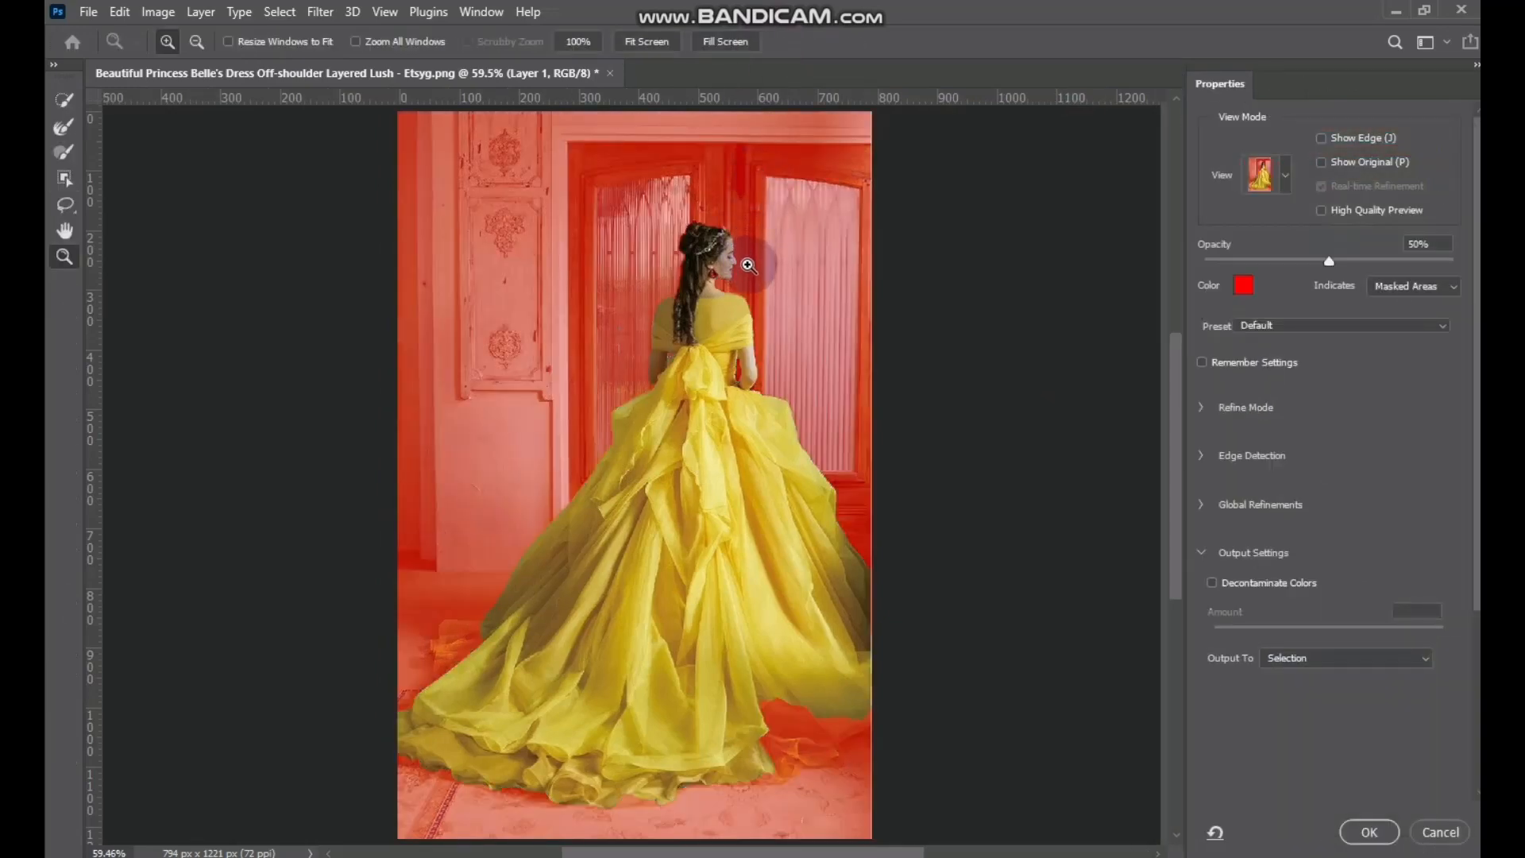
pyautogui.click(64, 129)
pyautogui.hotkey('ctrl', '+')
pyautogui.hotkey('ctrl', '+')
pyautogui.hotkey('ctrl', '+')
pyautogui.hotkey('ctrl', '+')
pyautogui.hotkey('ctrl', '+')
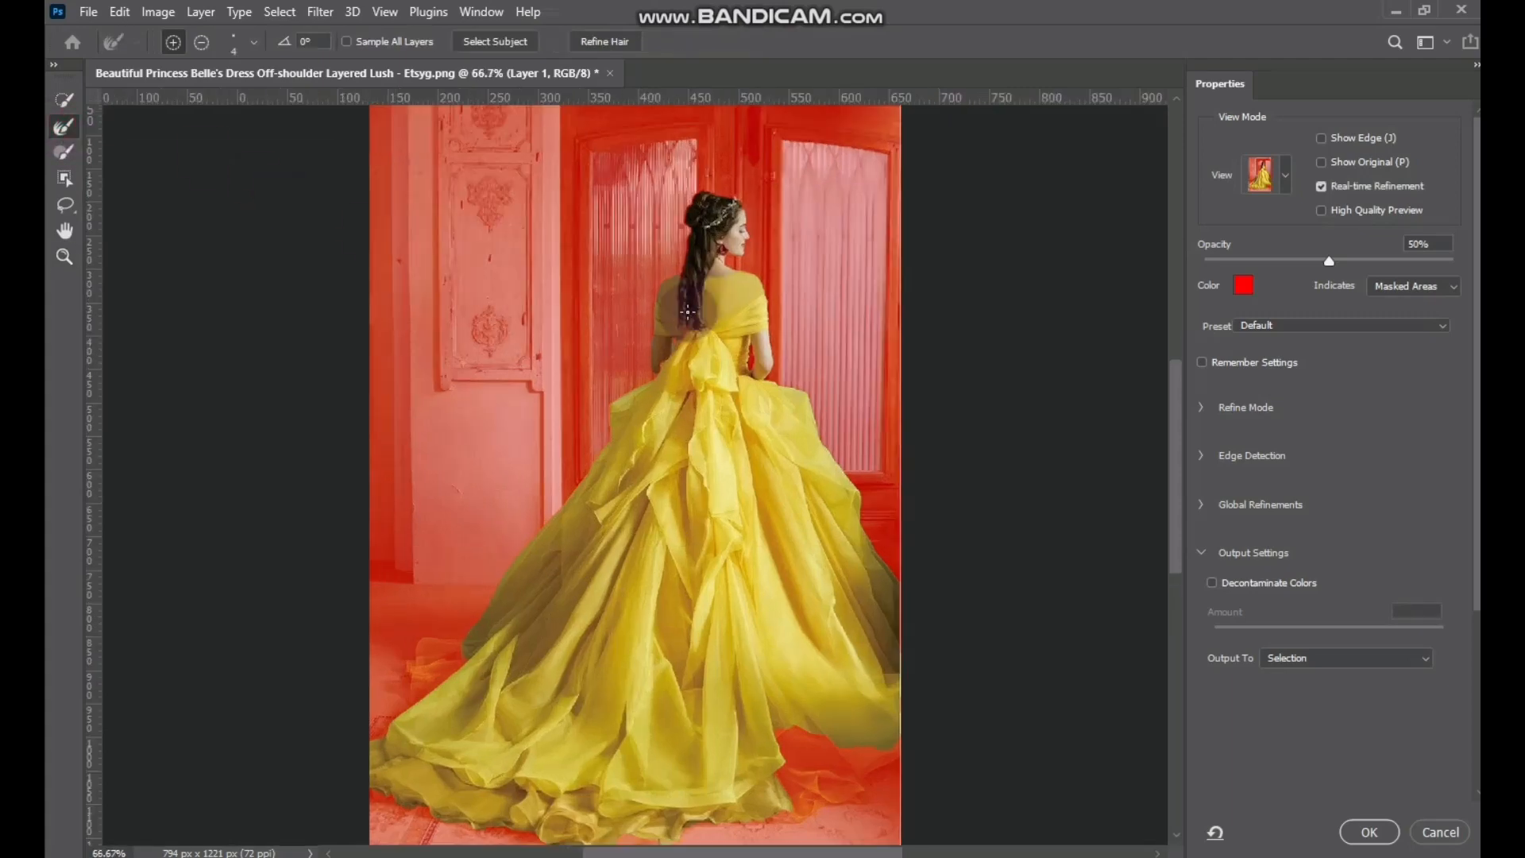
pyautogui.moveTo(728, 306); pyautogui.dragTo(737, 658)
pyautogui.moveTo(747, 238); pyautogui.dragTo(747, 593)
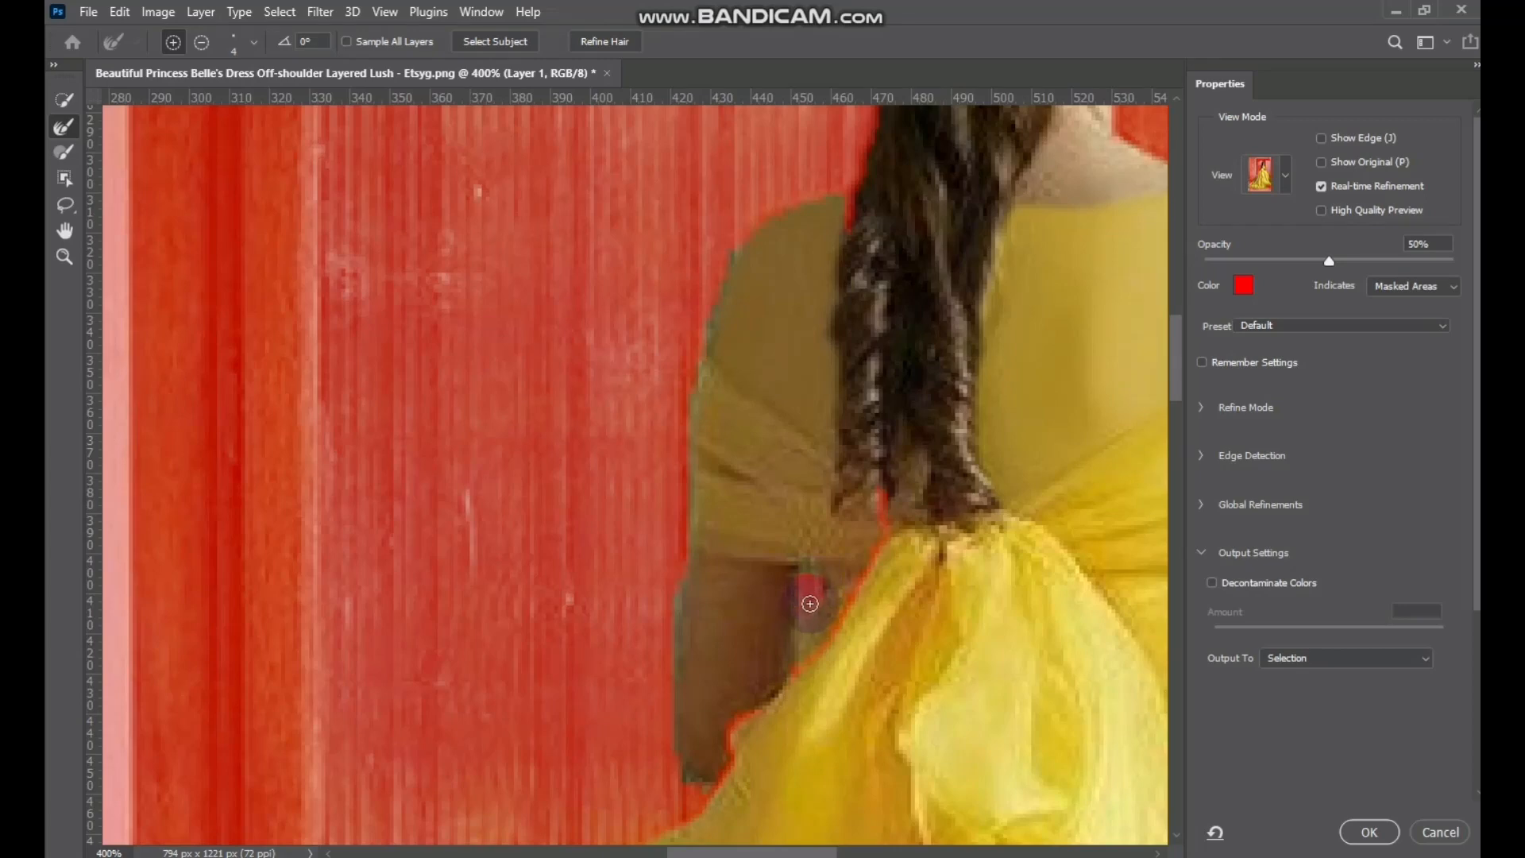
pyautogui.hotkey('ctrl', '0')
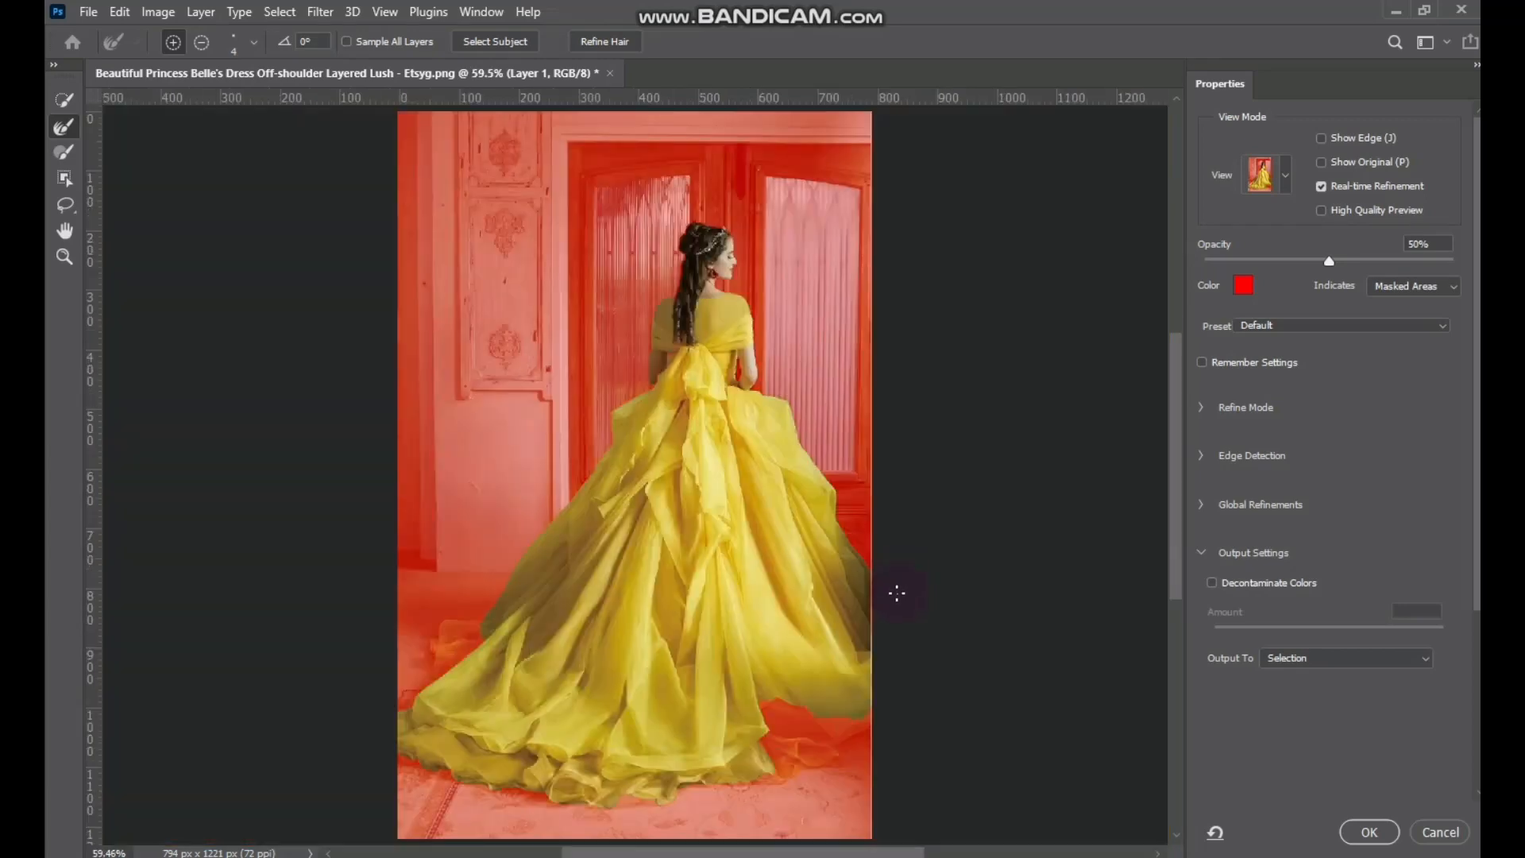
# - Enable Decontaminate Colors at 100% and output the selection as a new layer with a layer mask
pyautogui.press('b')
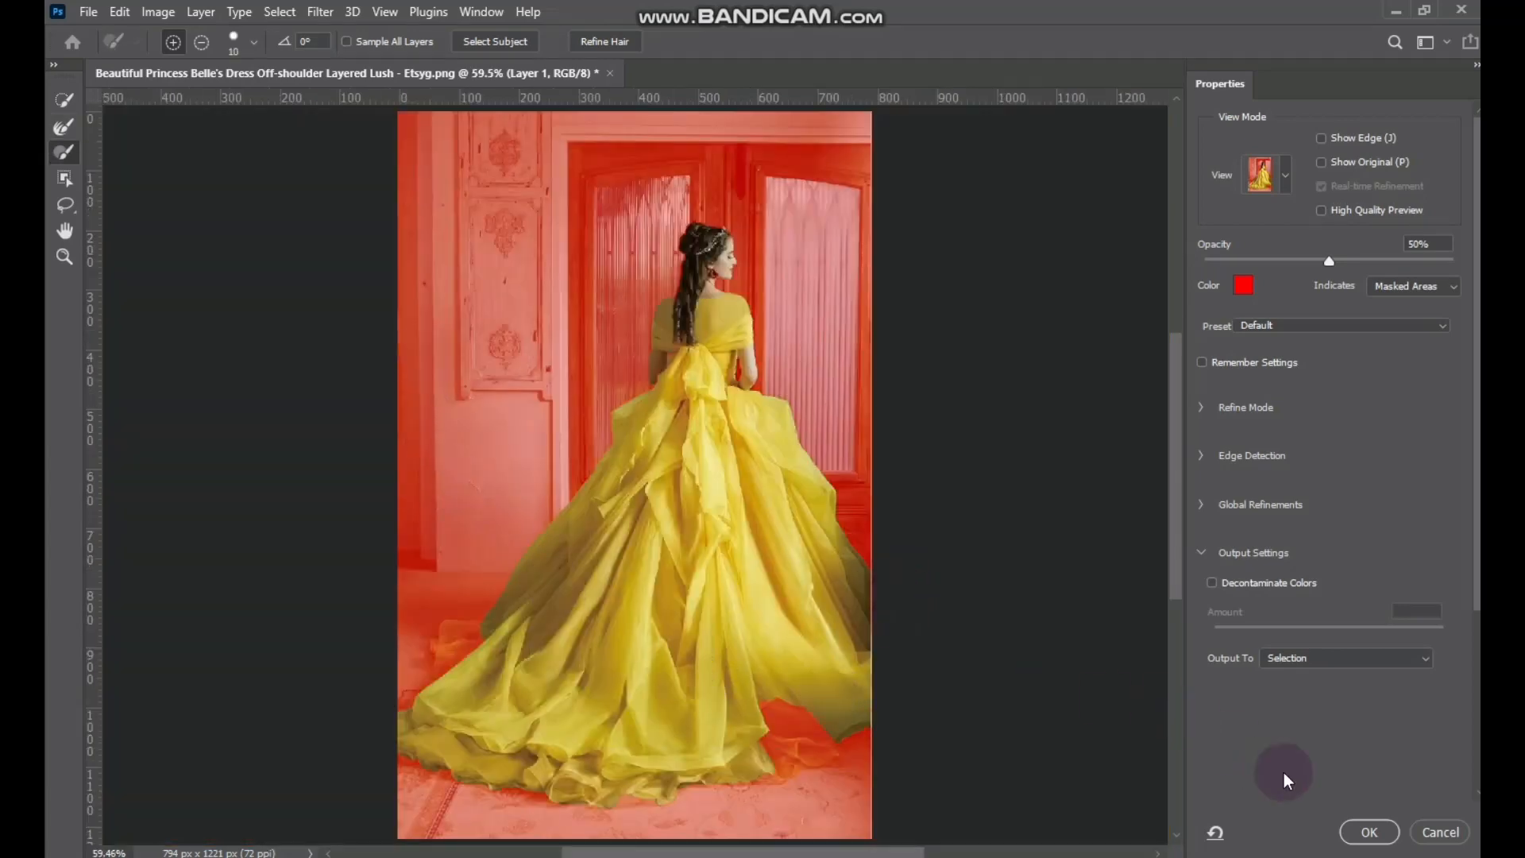
pyautogui.click(1212, 583)
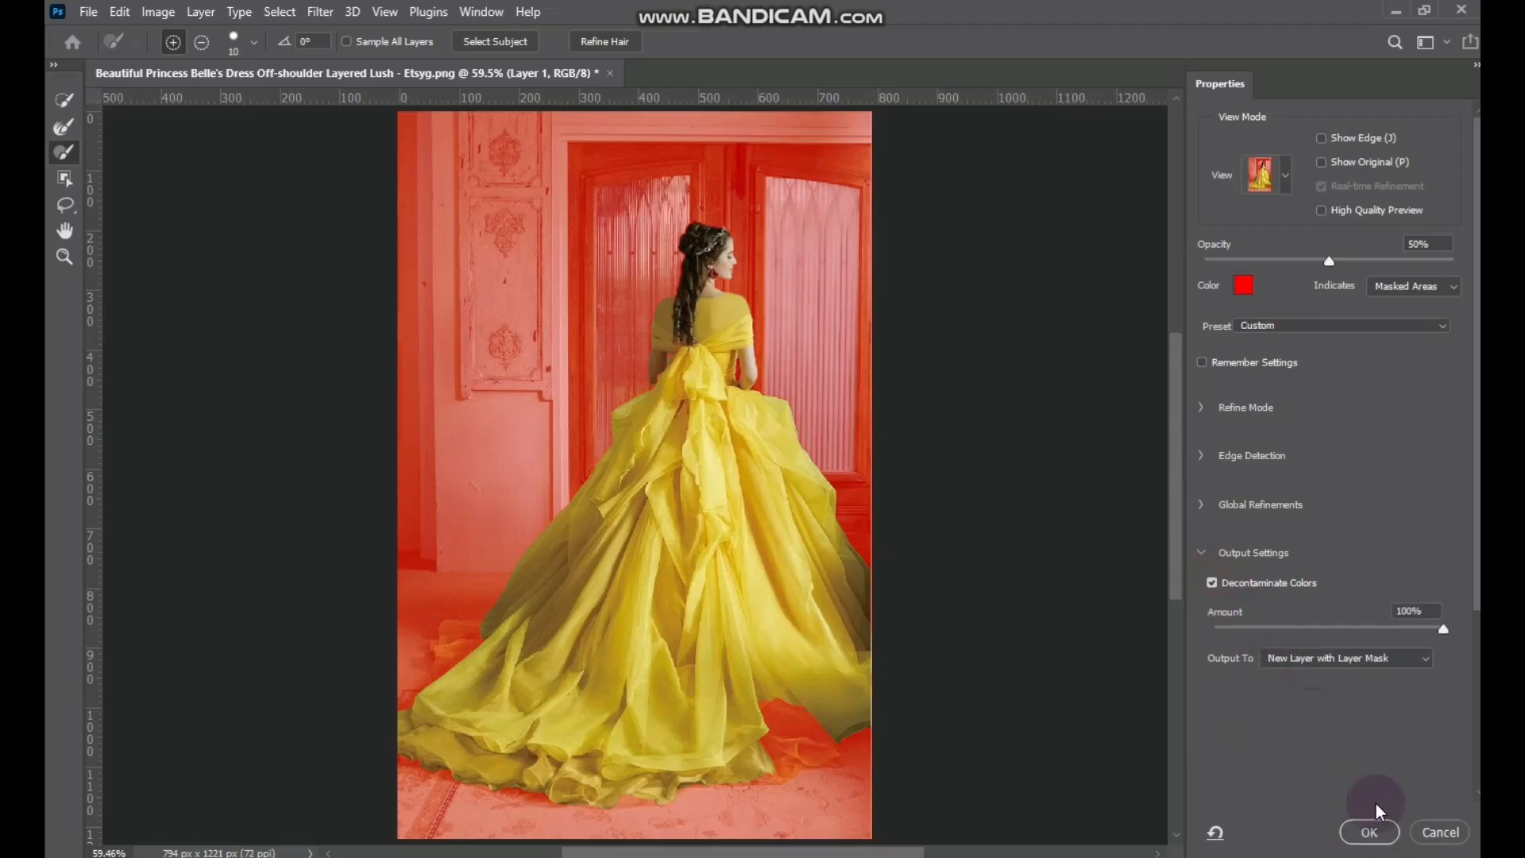
pyautogui.click(1372, 832)
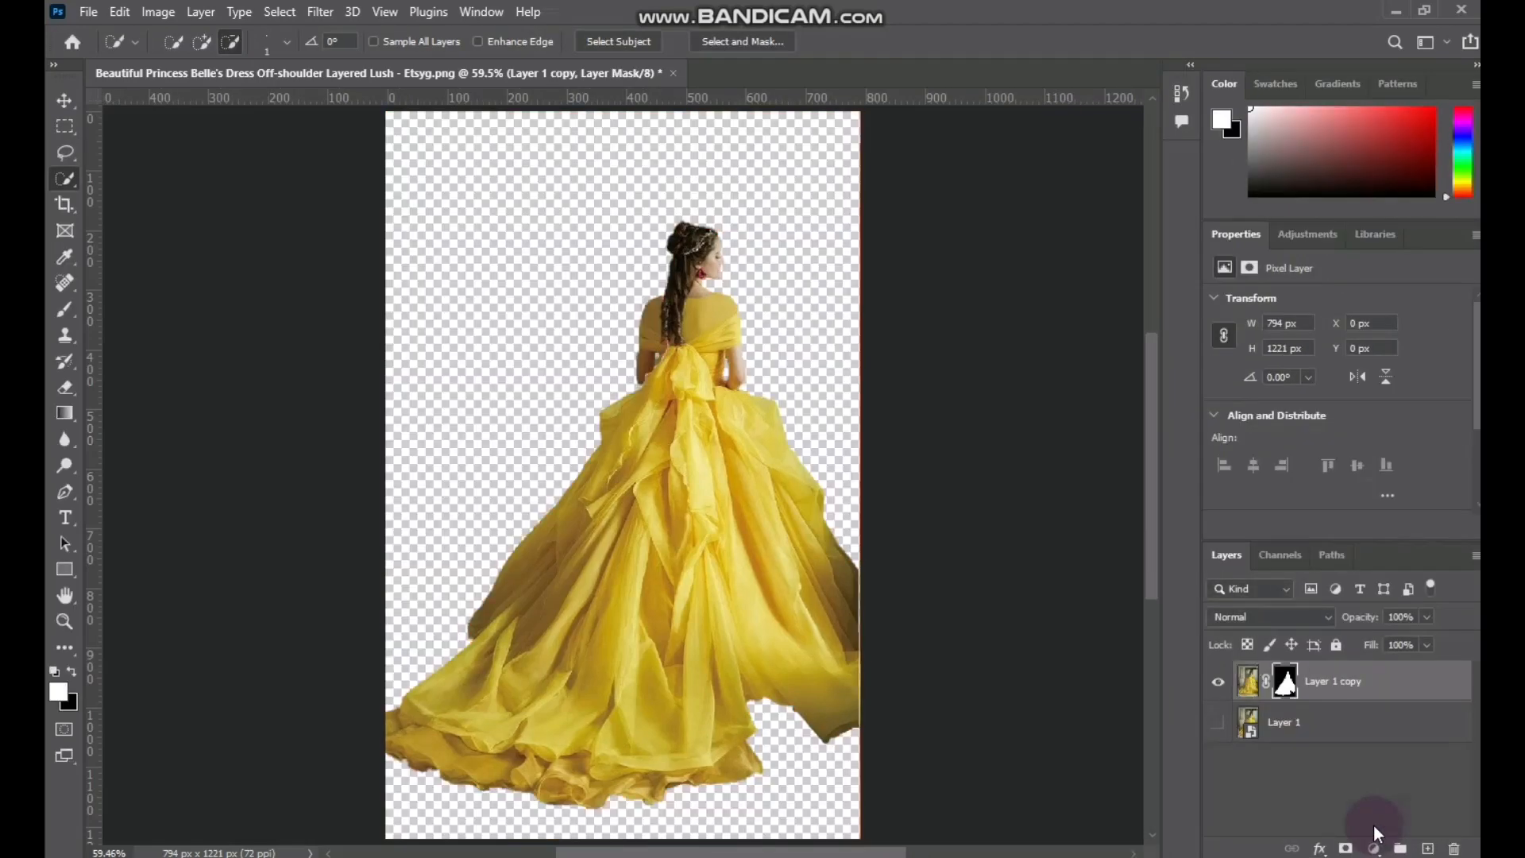
# - Open the palace archway image as a second document to serve as the background
pyautogui.click(65, 100)
pyautogui.click(88, 12)
pyautogui.click(110, 51)
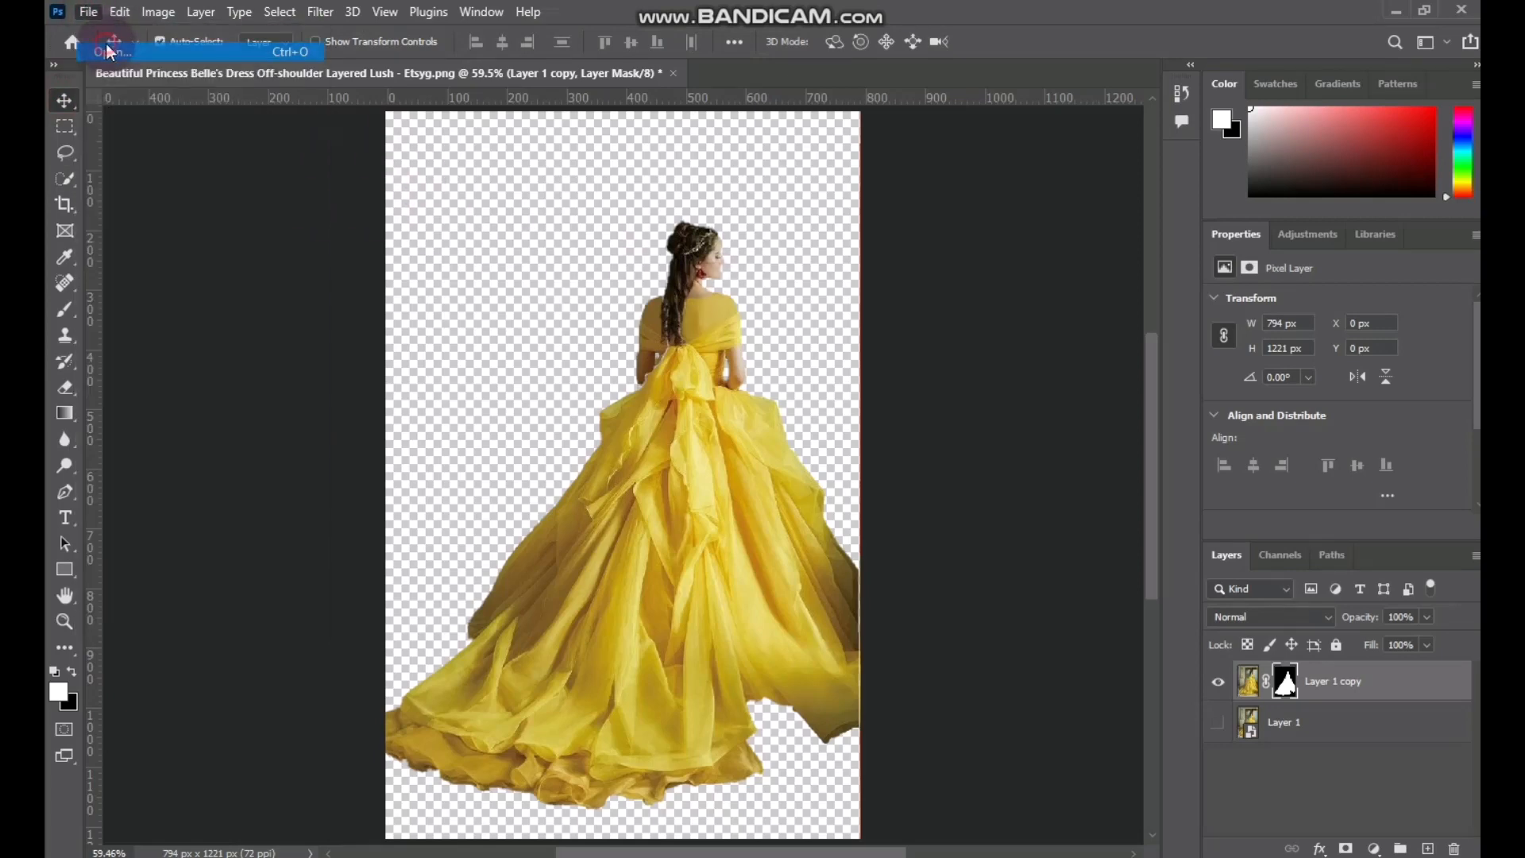
pyautogui.click(360, 222)
pyautogui.click(1057, 709)
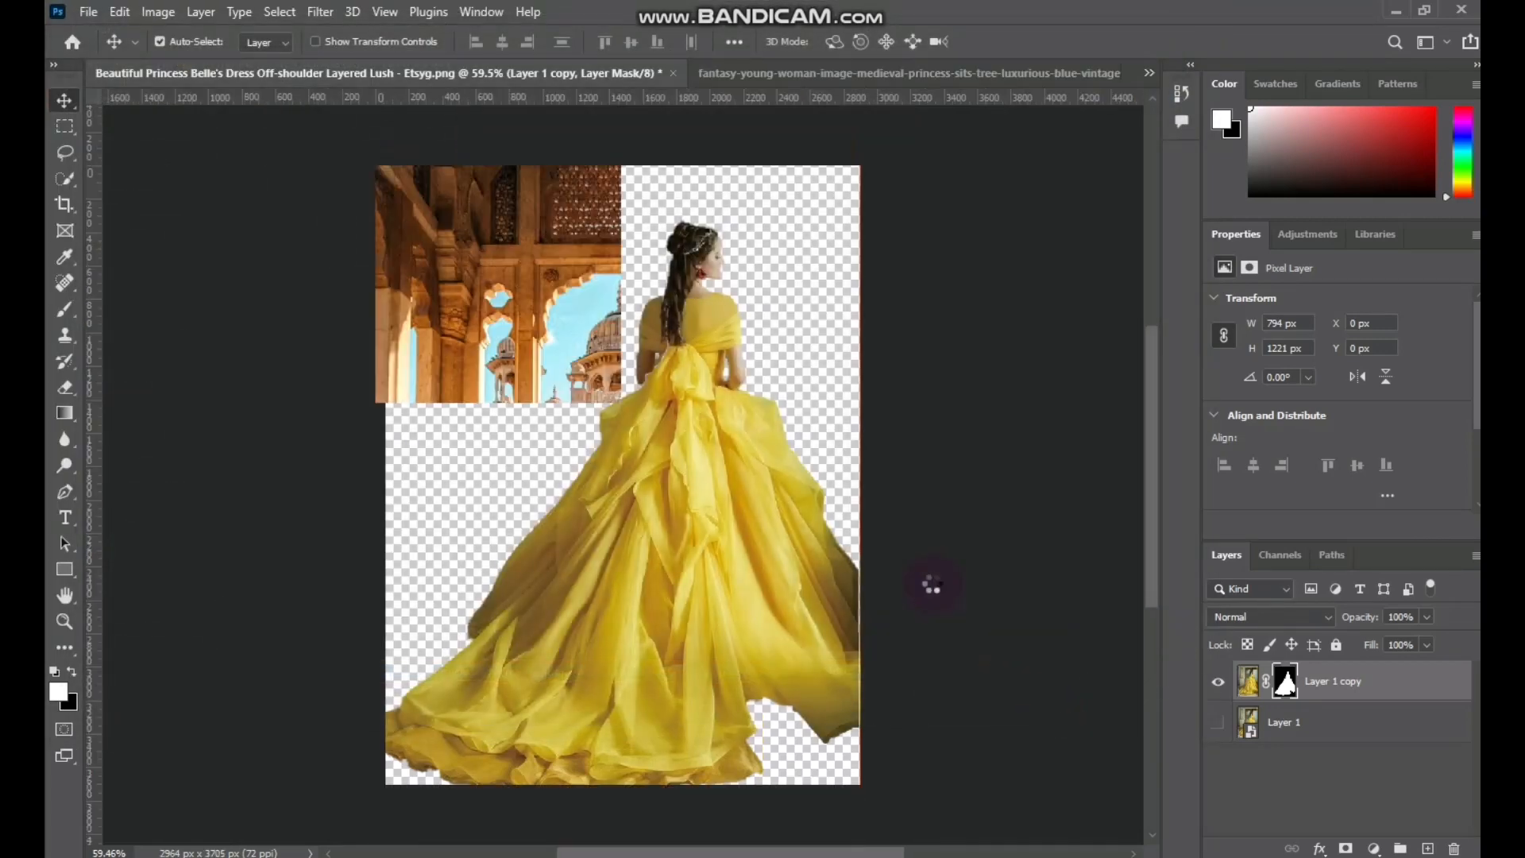
# - Bring the masked woman into the palace image and scale her to about 1884 × 2897 px on the marble walkway
pyautogui.click(140, 73)
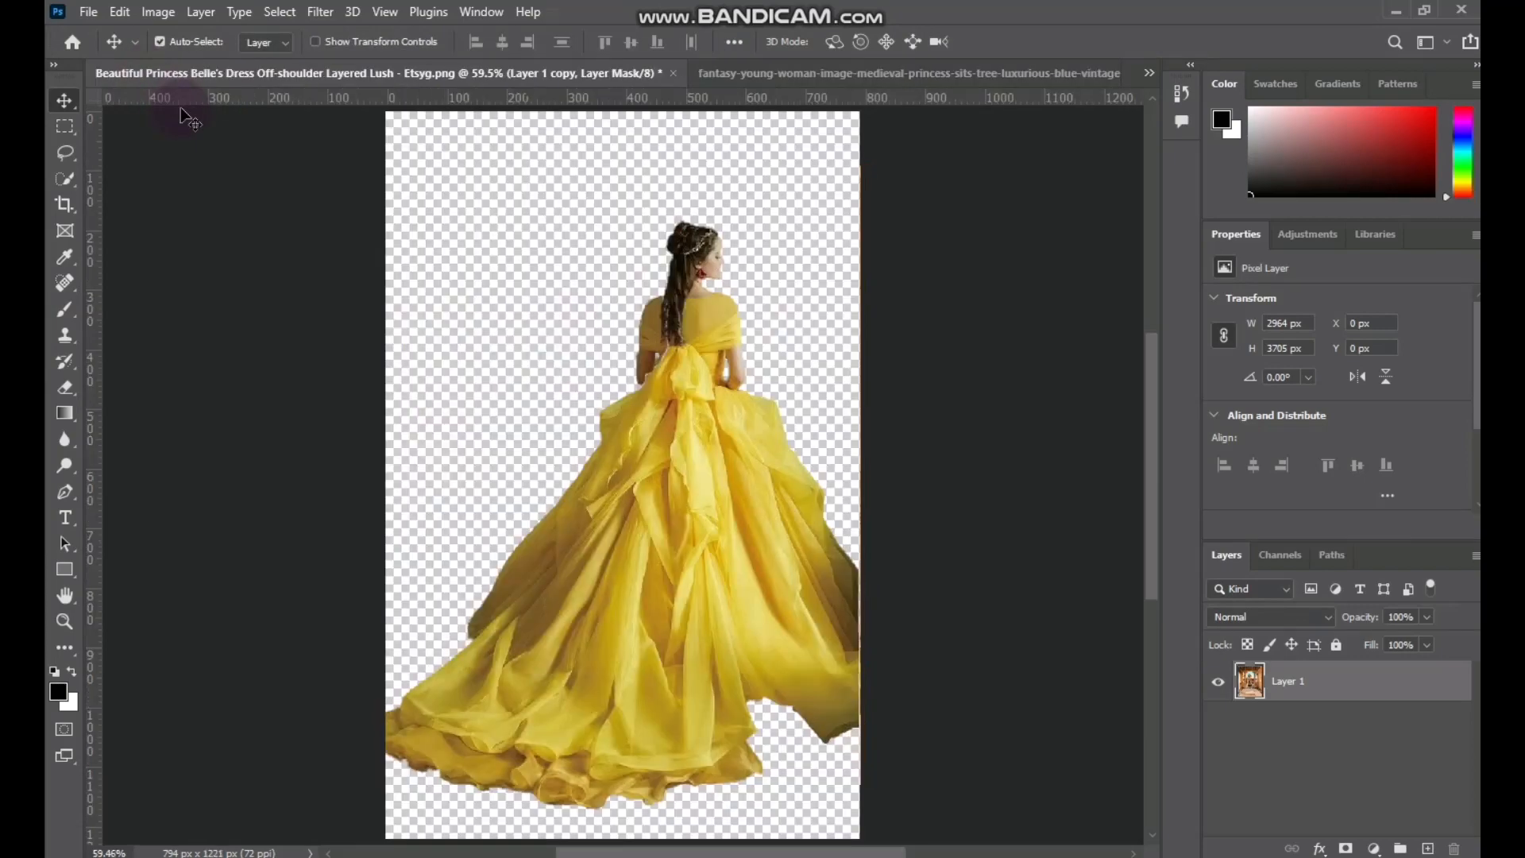
pyautogui.moveTo(703, 411); pyautogui.dragTo(642, 607)
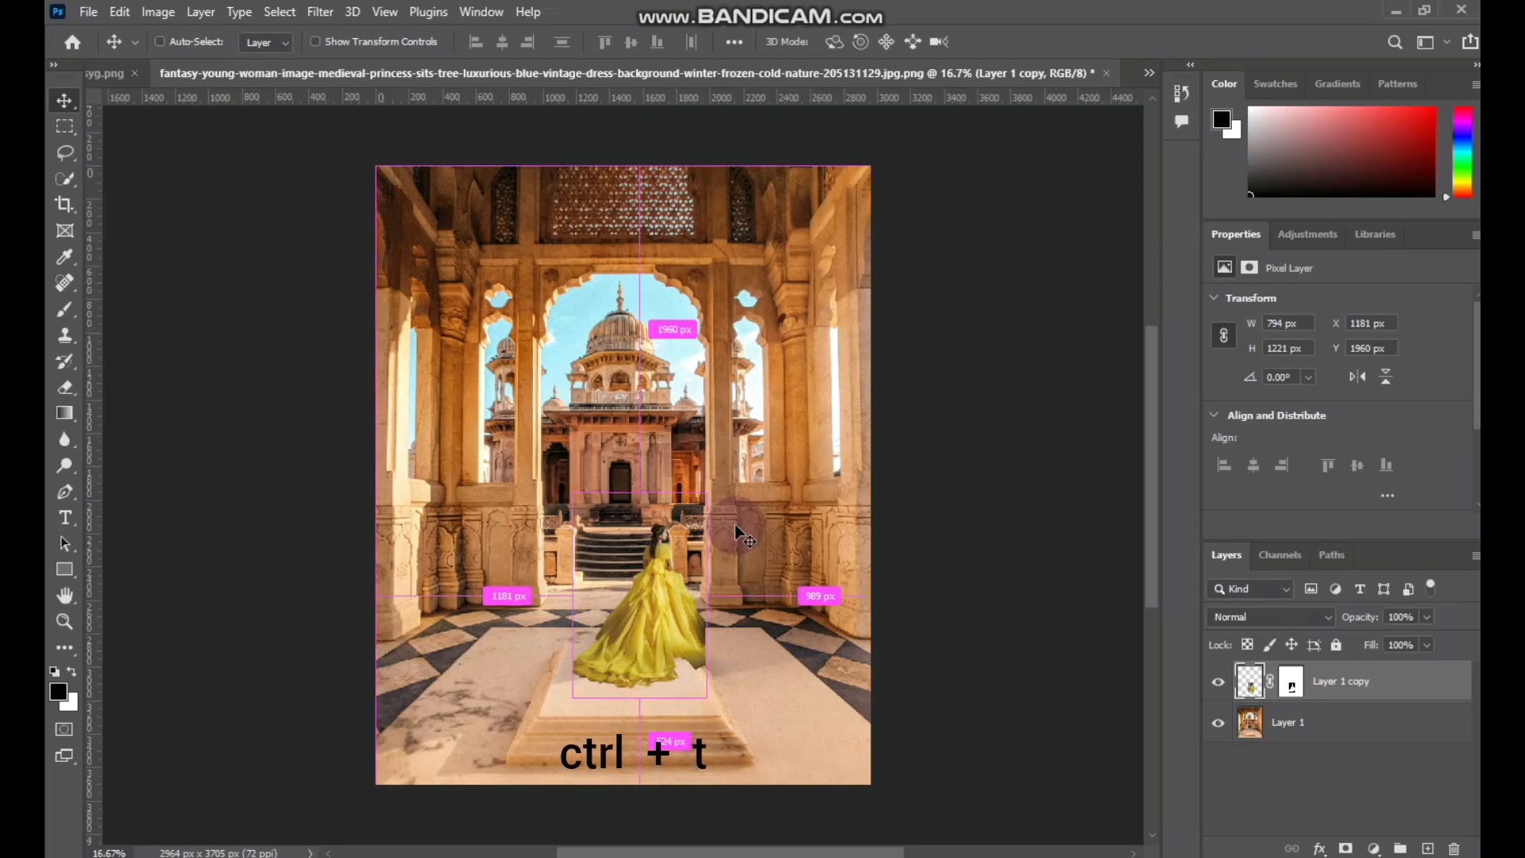
pyautogui.hotkey('ctrl', 't')
pyautogui.moveTo(703, 699); pyautogui.dragTo(793, 825)
pyautogui.moveTo(724, 684); pyautogui.dragTo(631, 548)
pyautogui.moveTo(698, 687); pyautogui.dragTo(779, 815)
pyautogui.moveTo(679, 676)
pyautogui.mouseDown()
pyautogui.moveTo(624, 616)
pyautogui.moveTo(660, 675)
pyautogui.mouseUp()
pyautogui.moveTo(740, 802); pyautogui.dragTo(774, 854)
pyautogui.moveTo(689, 695)
pyautogui.mouseDown()
pyautogui.moveTo(670, 664)
pyautogui.moveTo(711, 668)
pyautogui.moveTo(710, 697)
pyautogui.mouseUp()
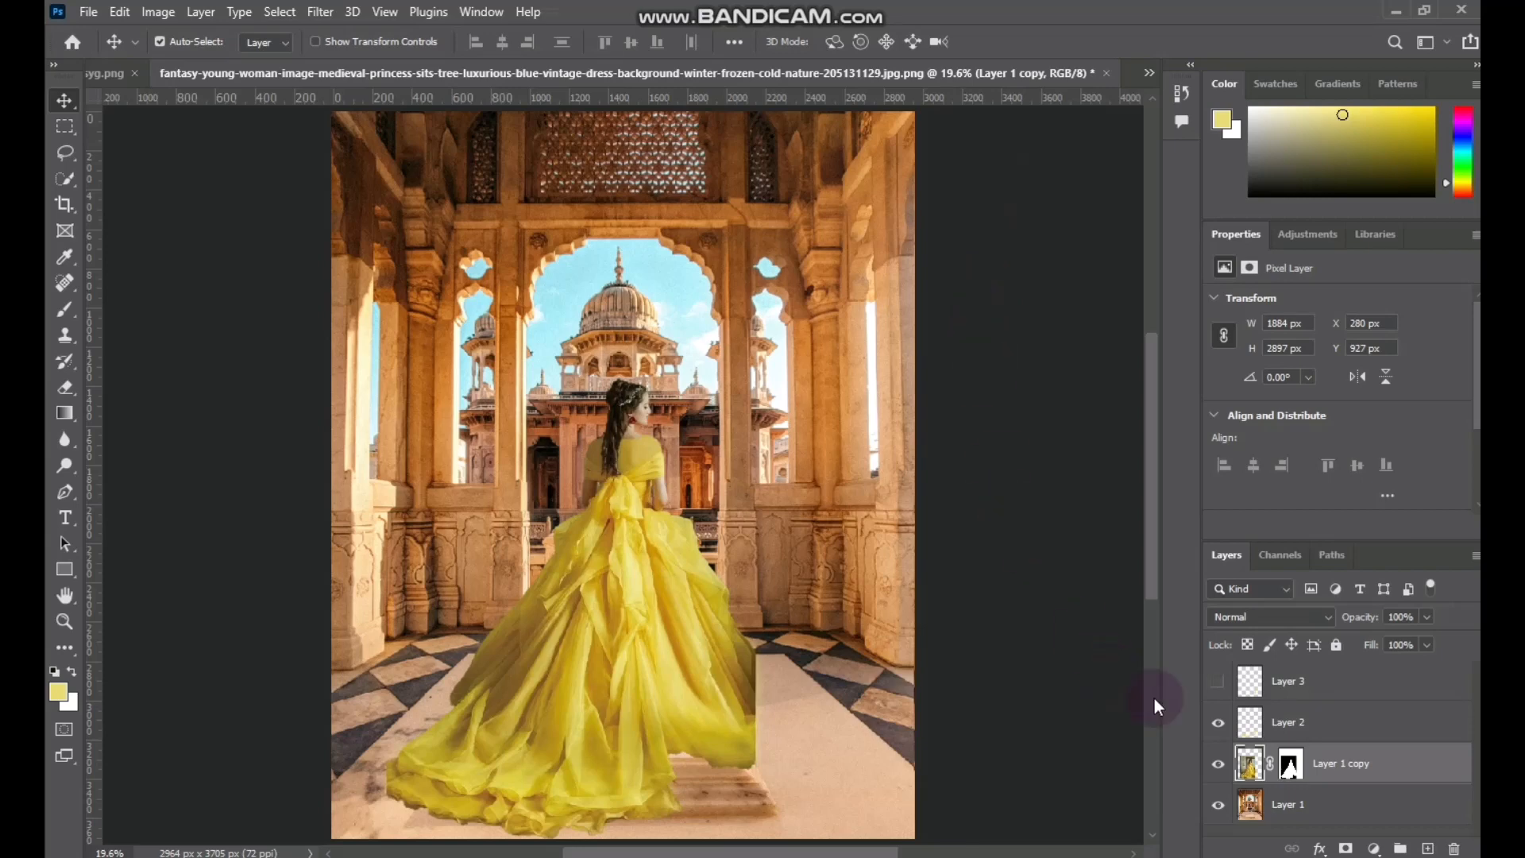
# - Convert the masked woman layer to a smart object and rasterize it into a plain pixel layer
pyautogui.rightClick(1324, 766)
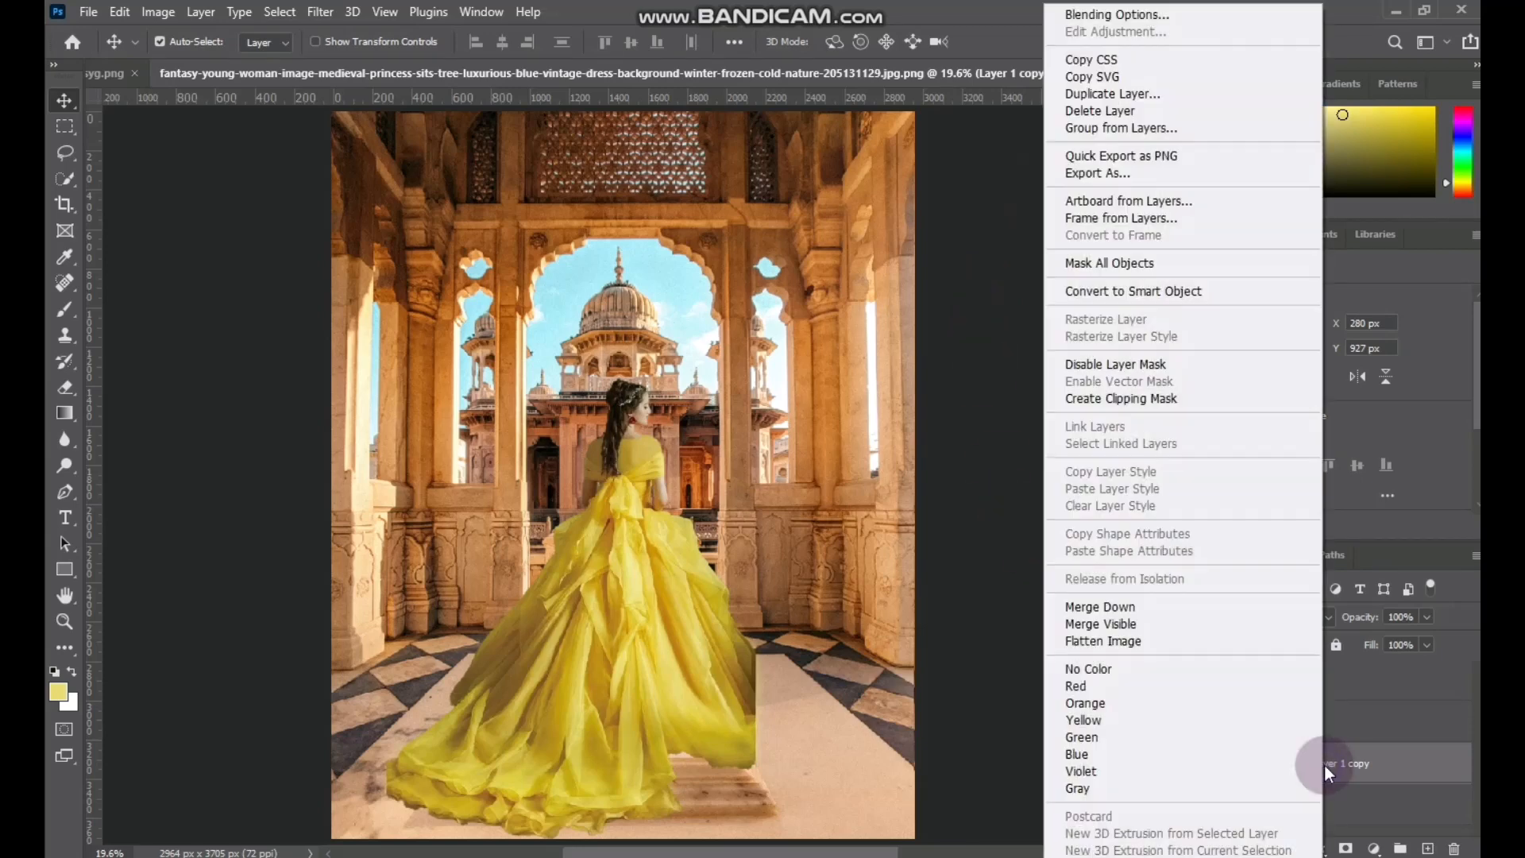
pyautogui.click(1193, 296)
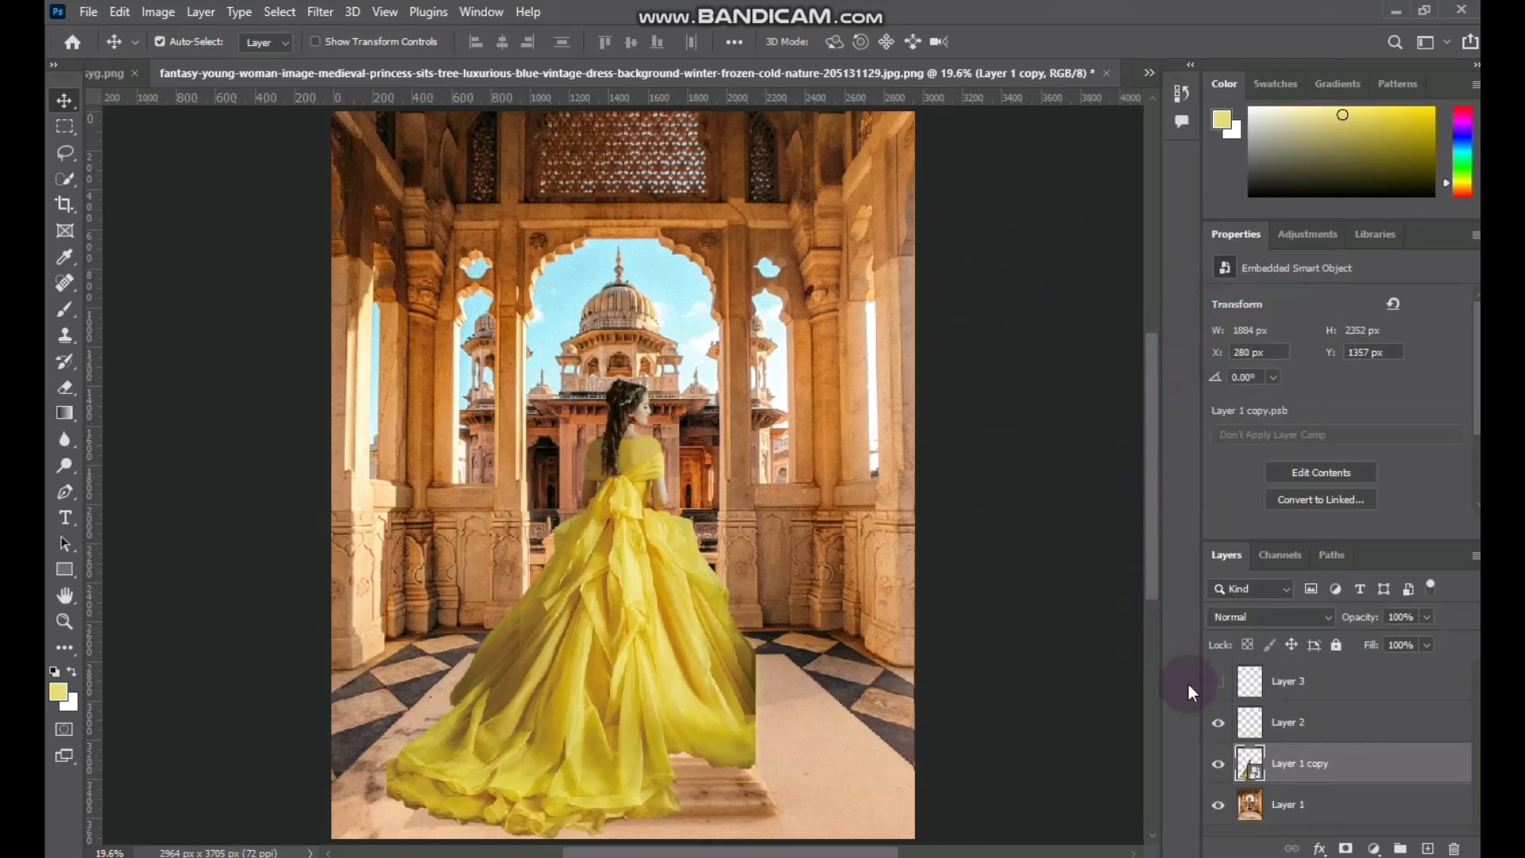
pyautogui.rightClick(1245, 764)
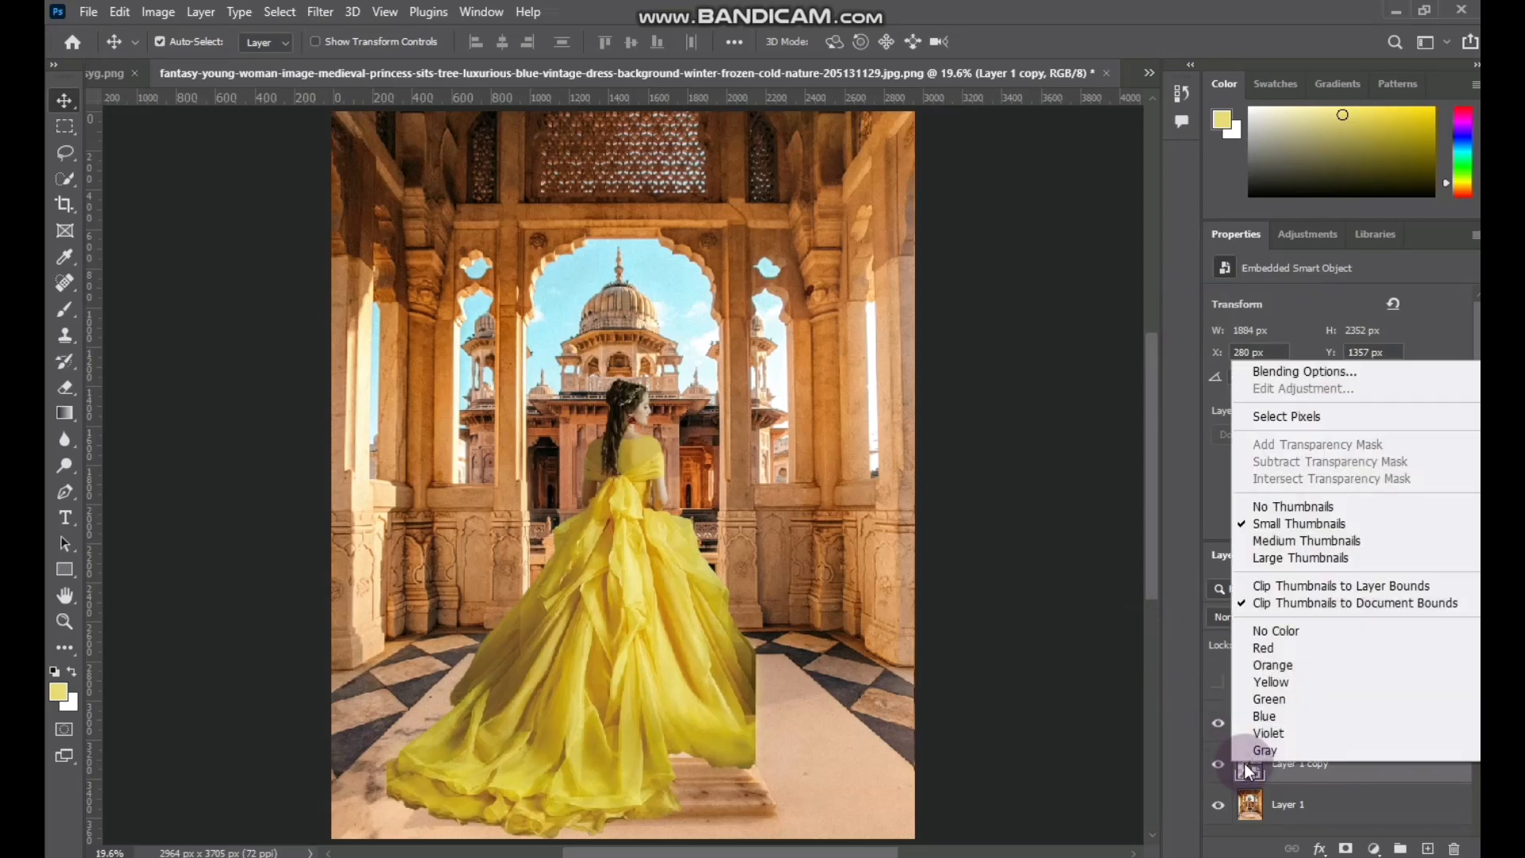
pyautogui.click(1299, 769)
pyautogui.rightClick(1289, 764)
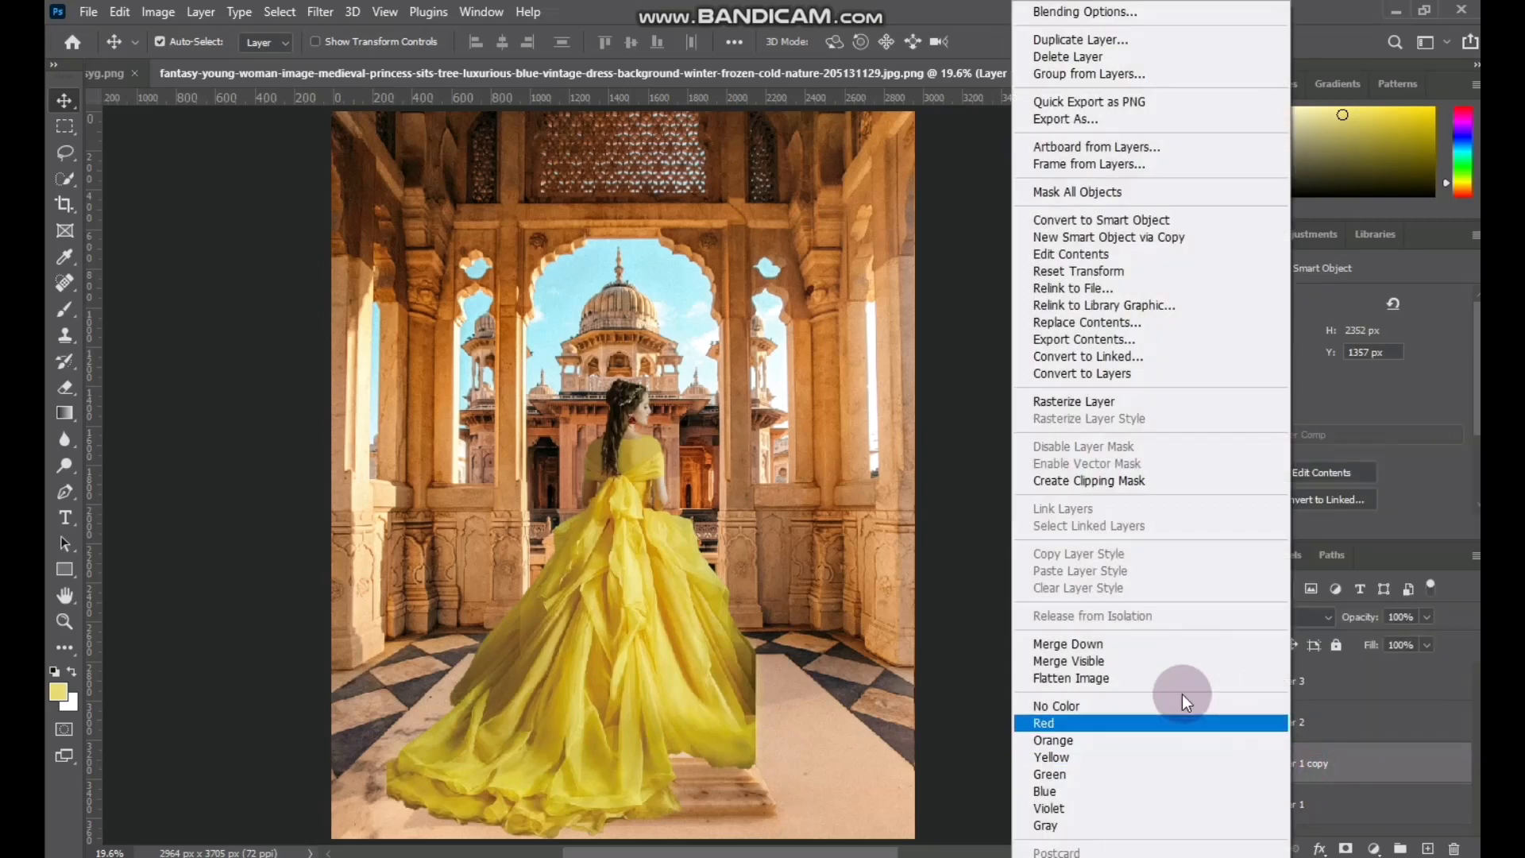
pyautogui.click(1113, 402)
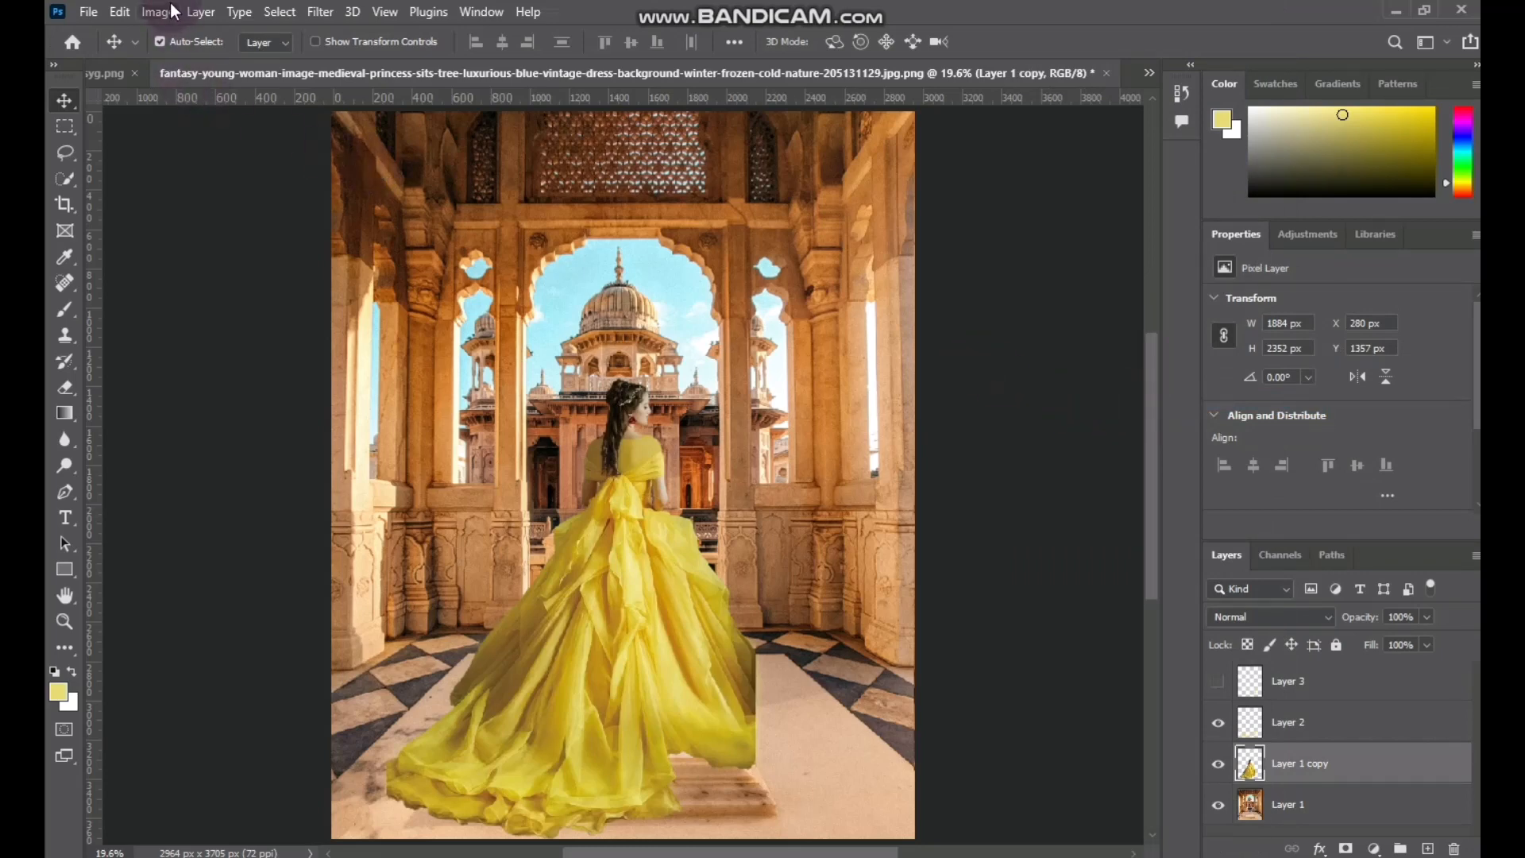
# - Apply Match Color to the woman's layer with Luminance 138, Color Intensity 101 and Fade 13
pyautogui.click(151, 13)
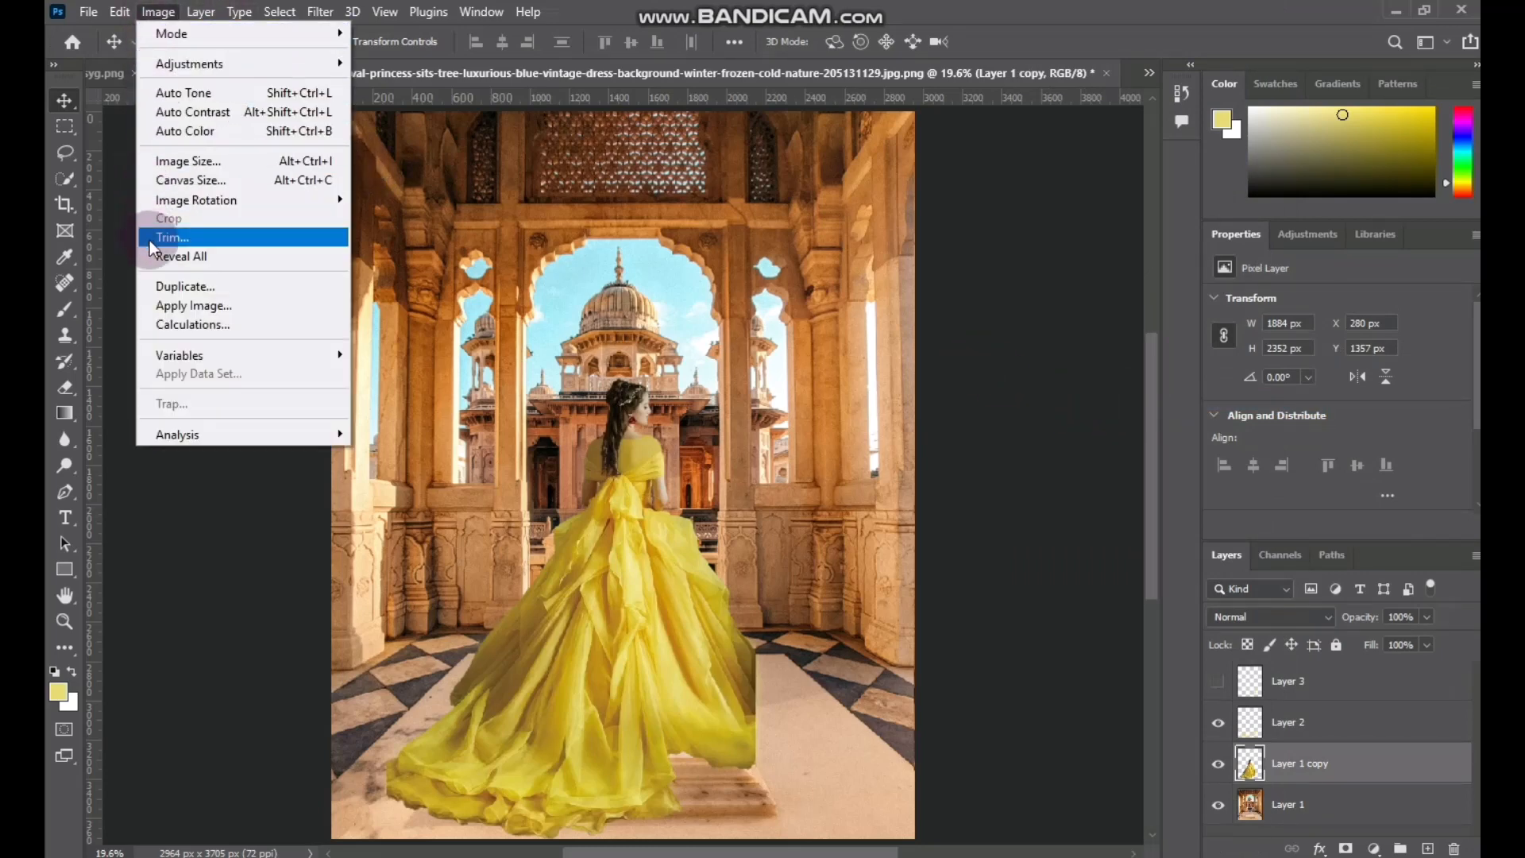
pyautogui.moveTo(176, 69)
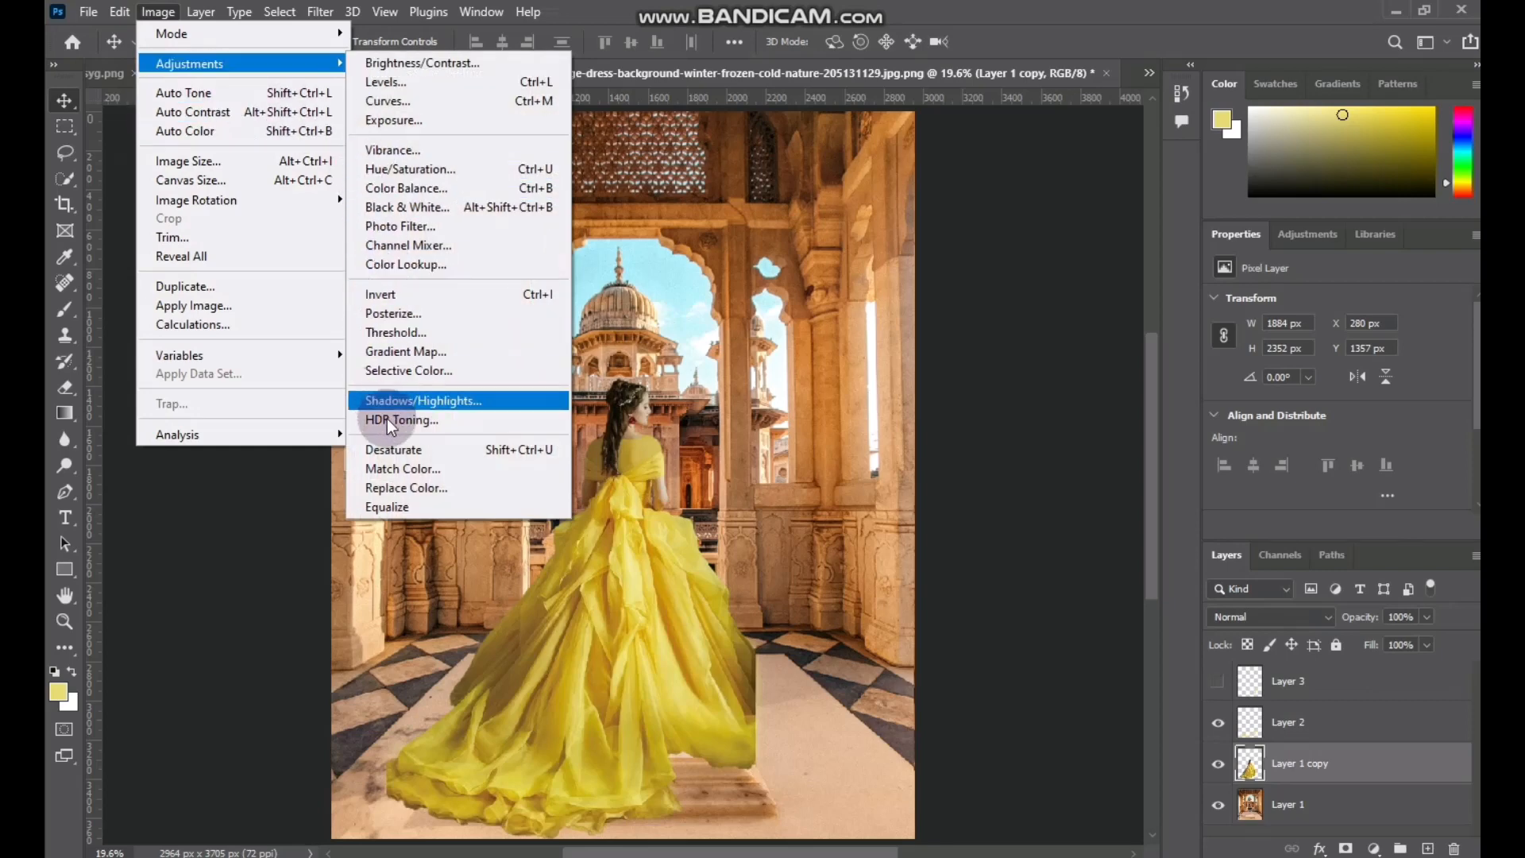
pyautogui.click(402, 469)
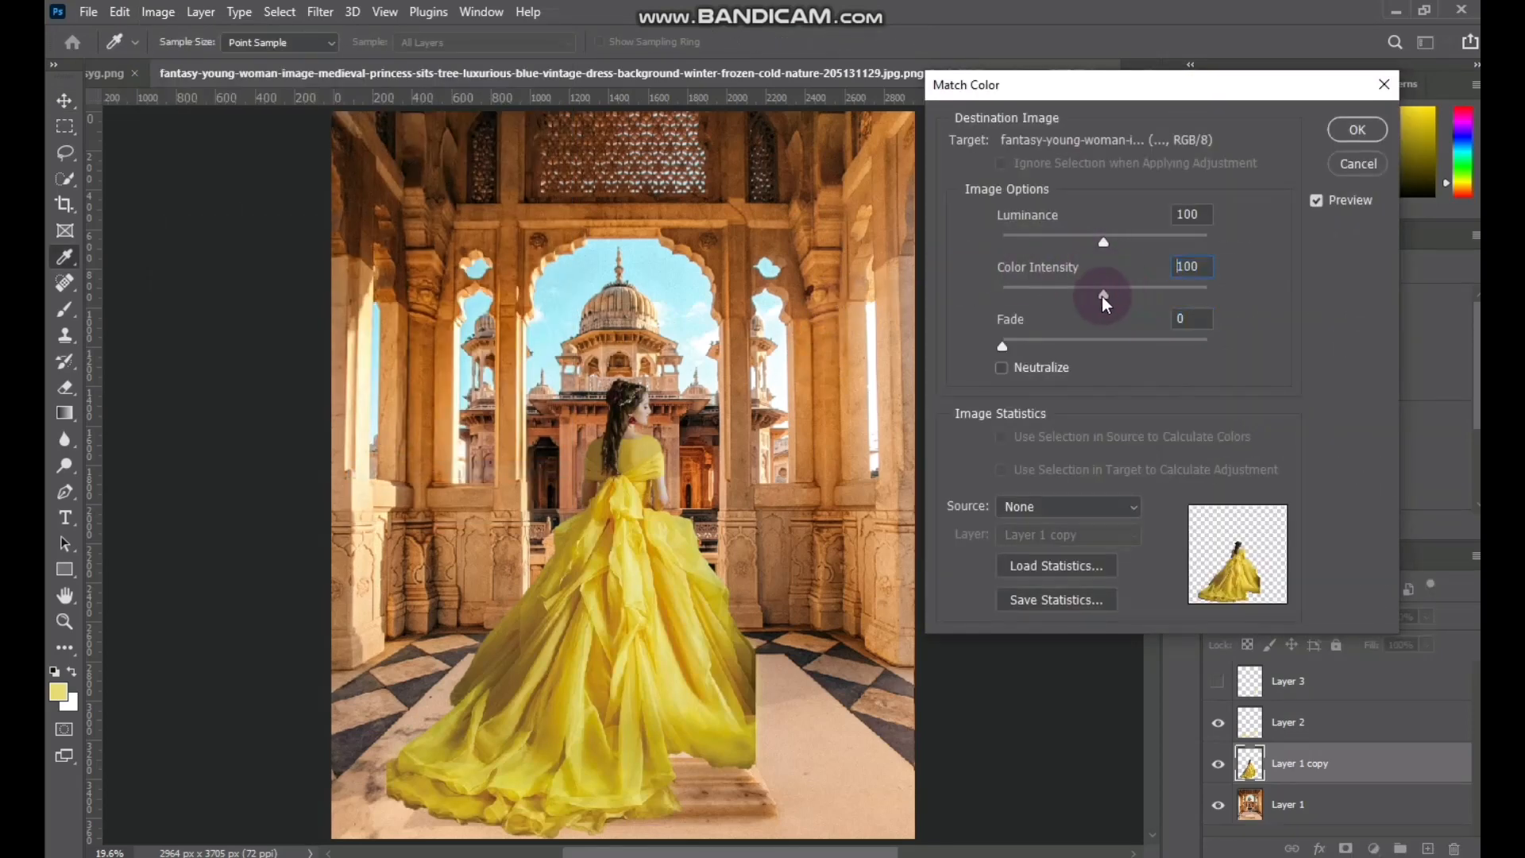
pyautogui.moveTo(1106, 300); pyautogui.dragTo(1105, 295)
pyautogui.moveTo(1104, 240); pyautogui.dragTo(1136, 239)
pyautogui.moveTo(1002, 344); pyautogui.dragTo(1028, 344)
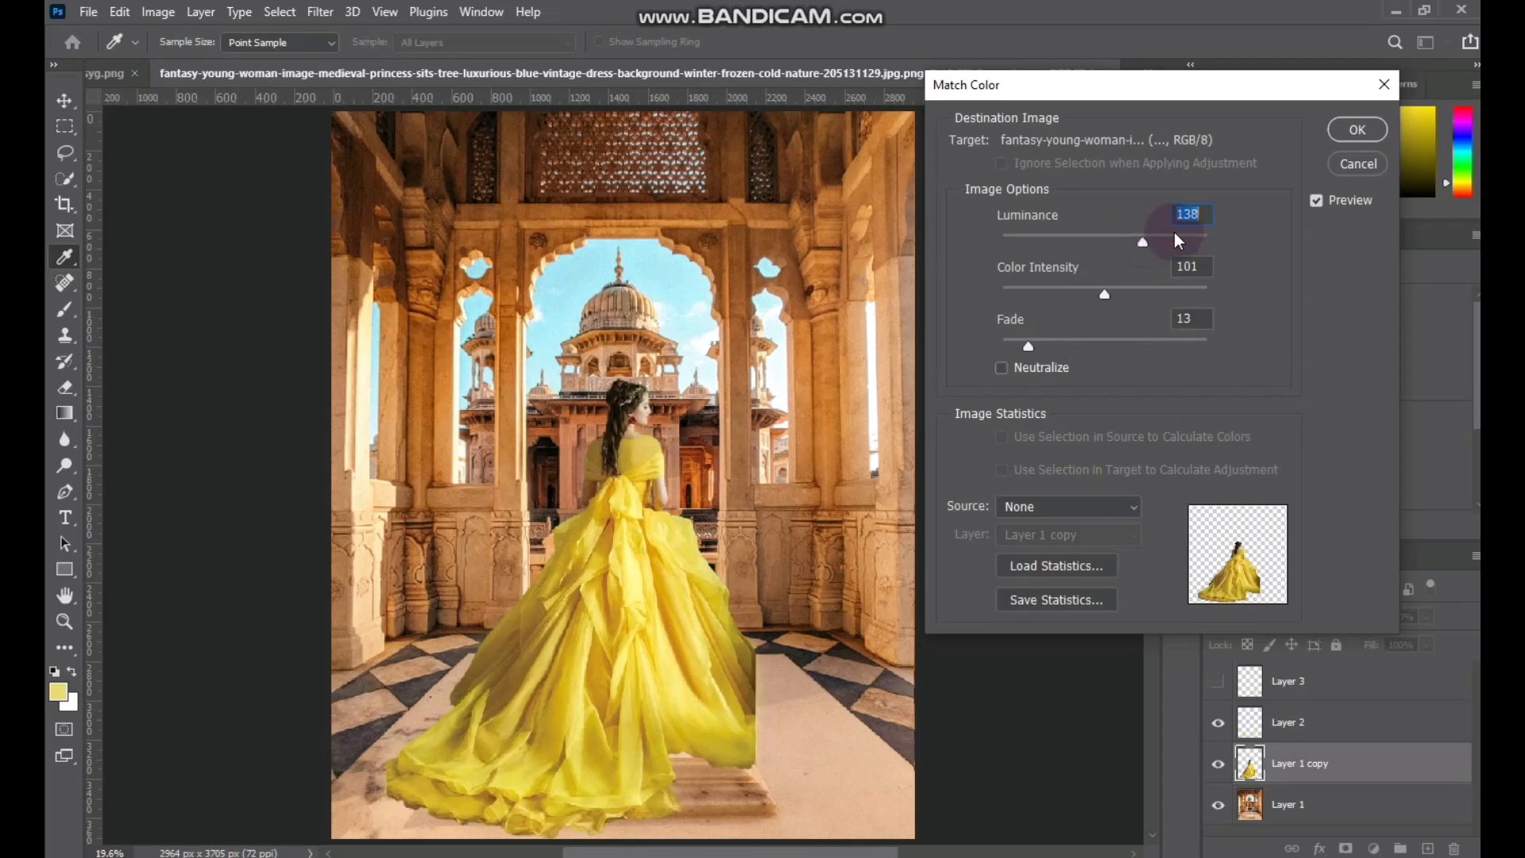
pyautogui.click(1358, 131)
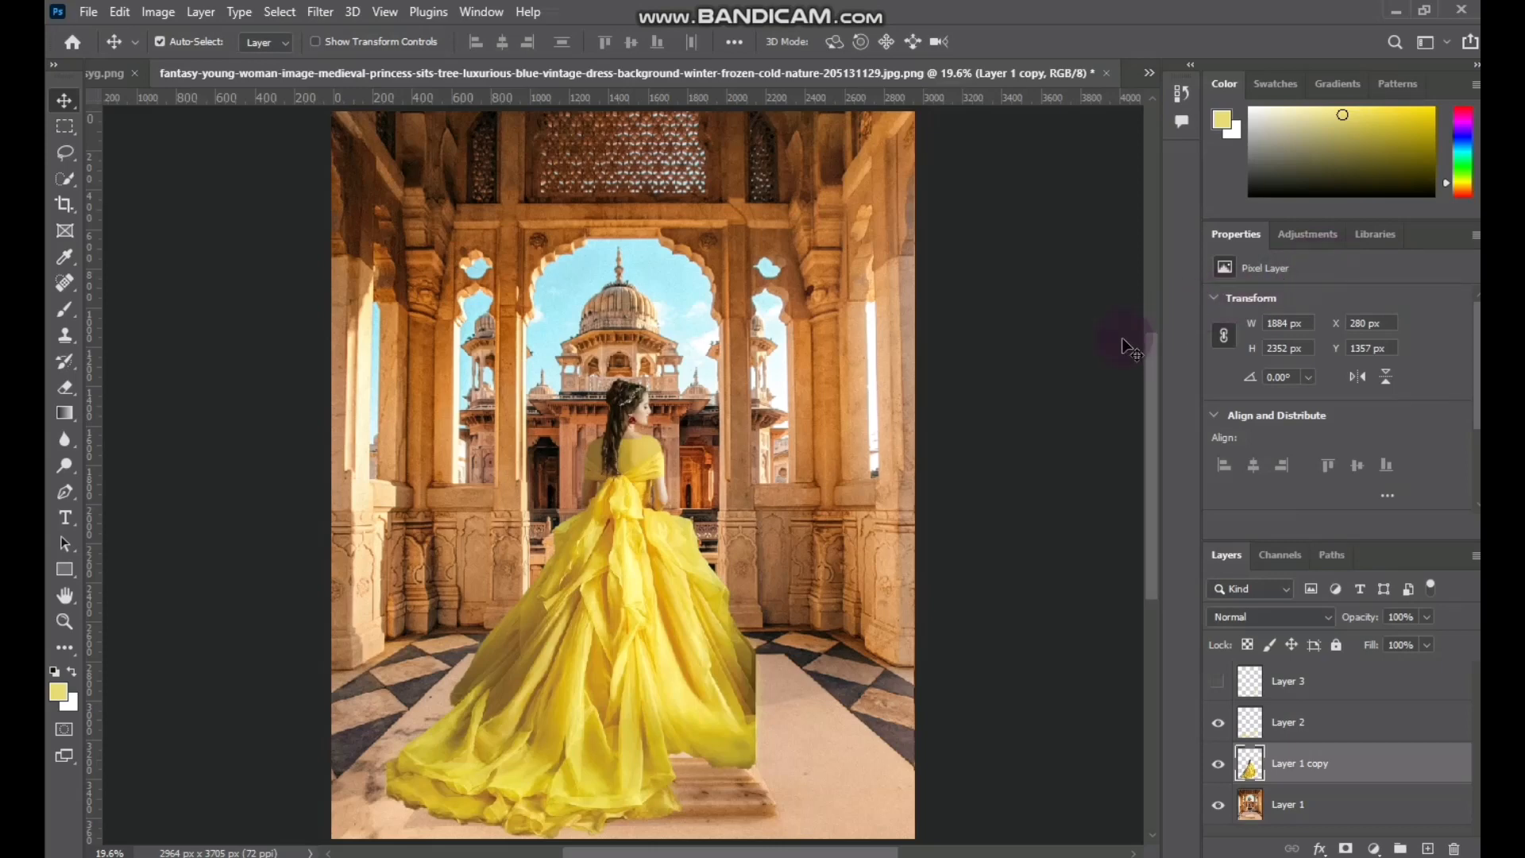
# - Select the pixels of the woman's layer and fill her silhouette with a black Solid Color fill layer
pyautogui.rightClick(1253, 766)
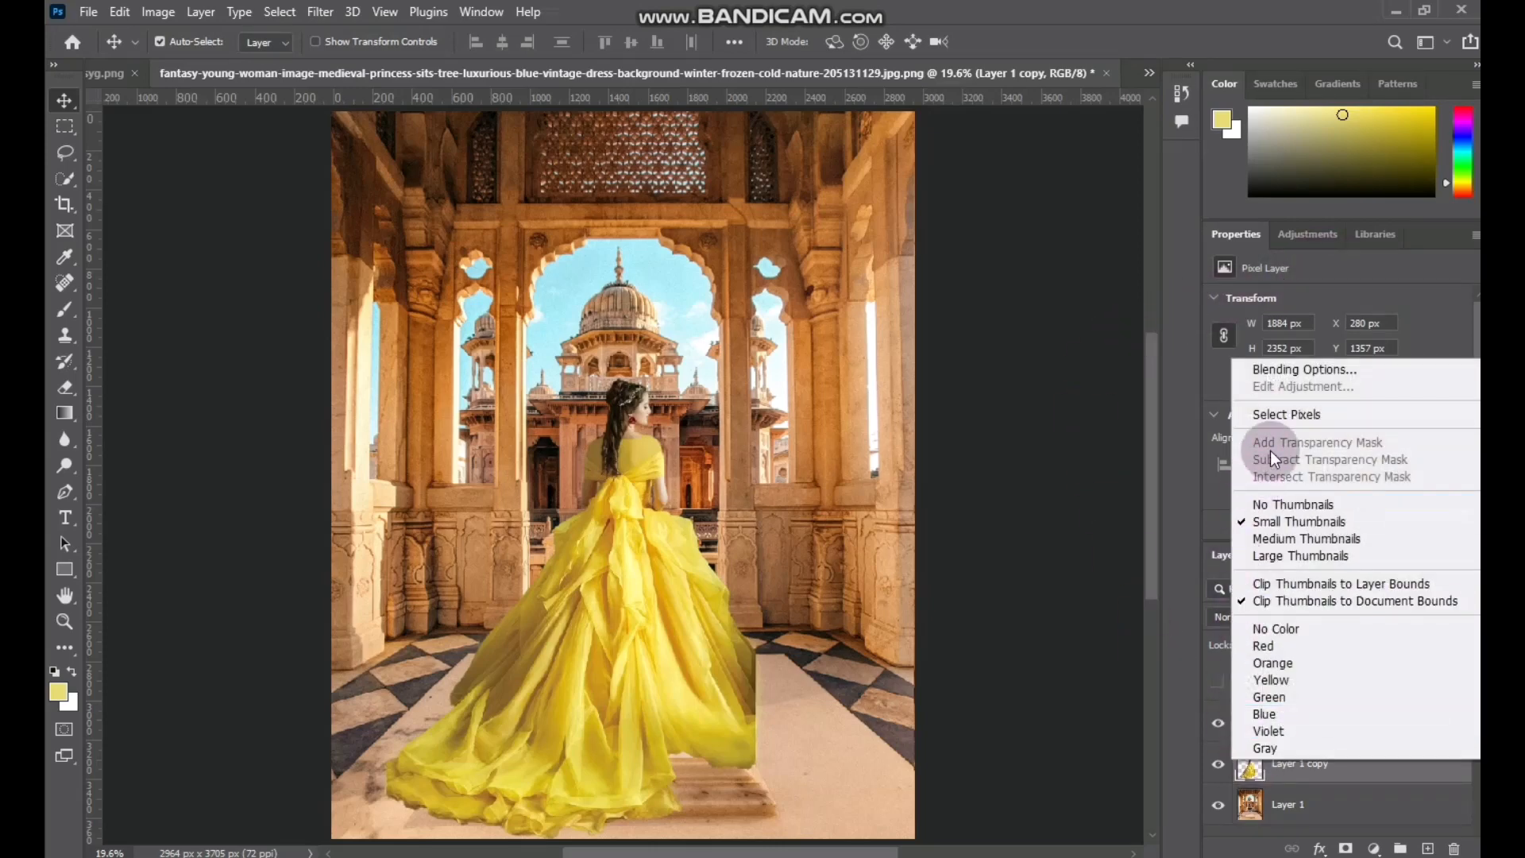
pyautogui.click(1277, 417)
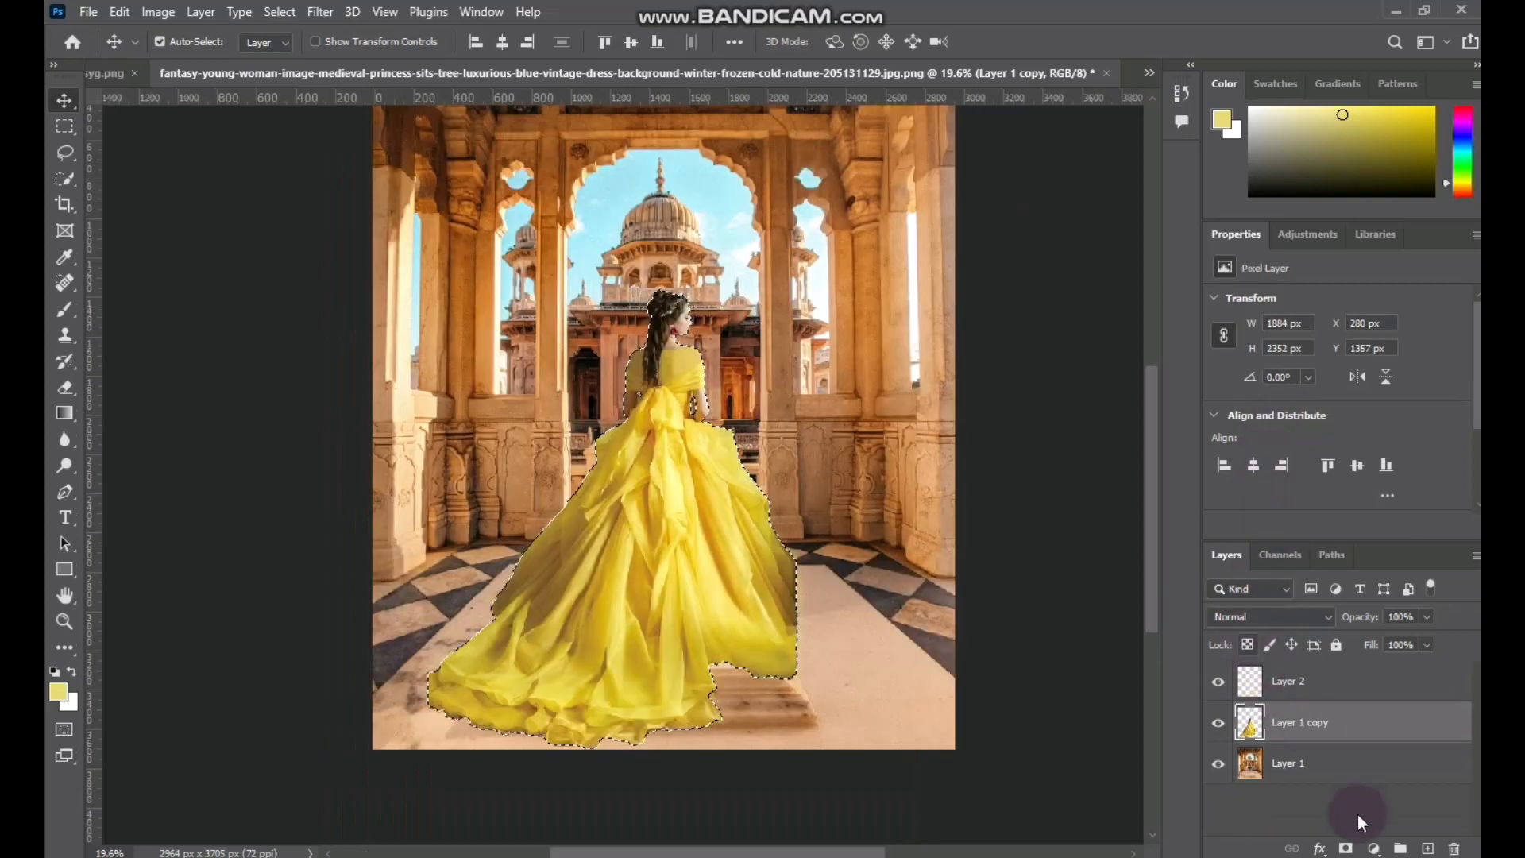
pyautogui.click(1373, 848)
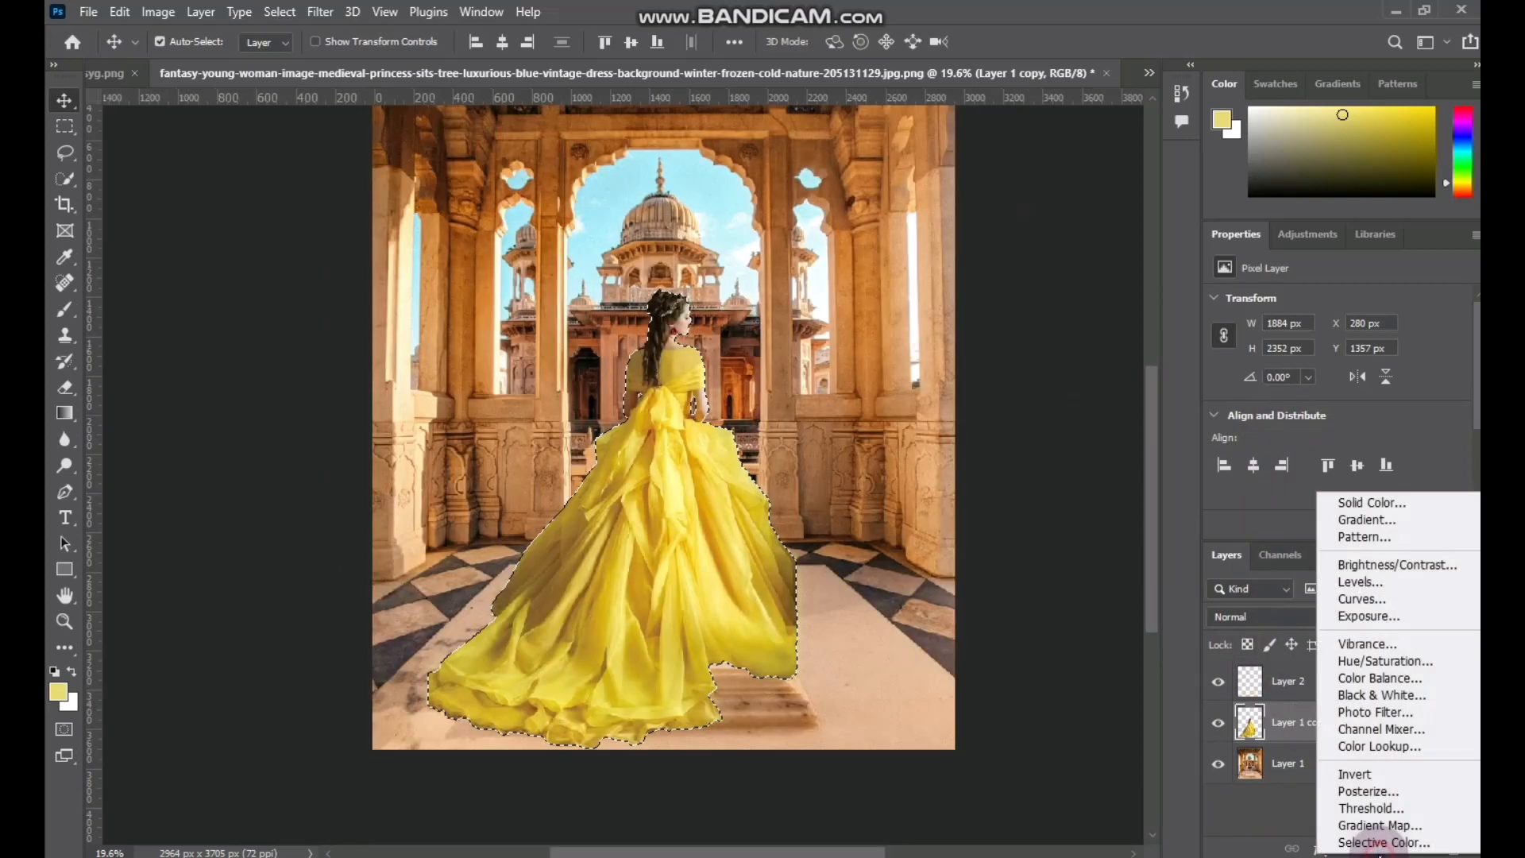
pyautogui.click(1348, 503)
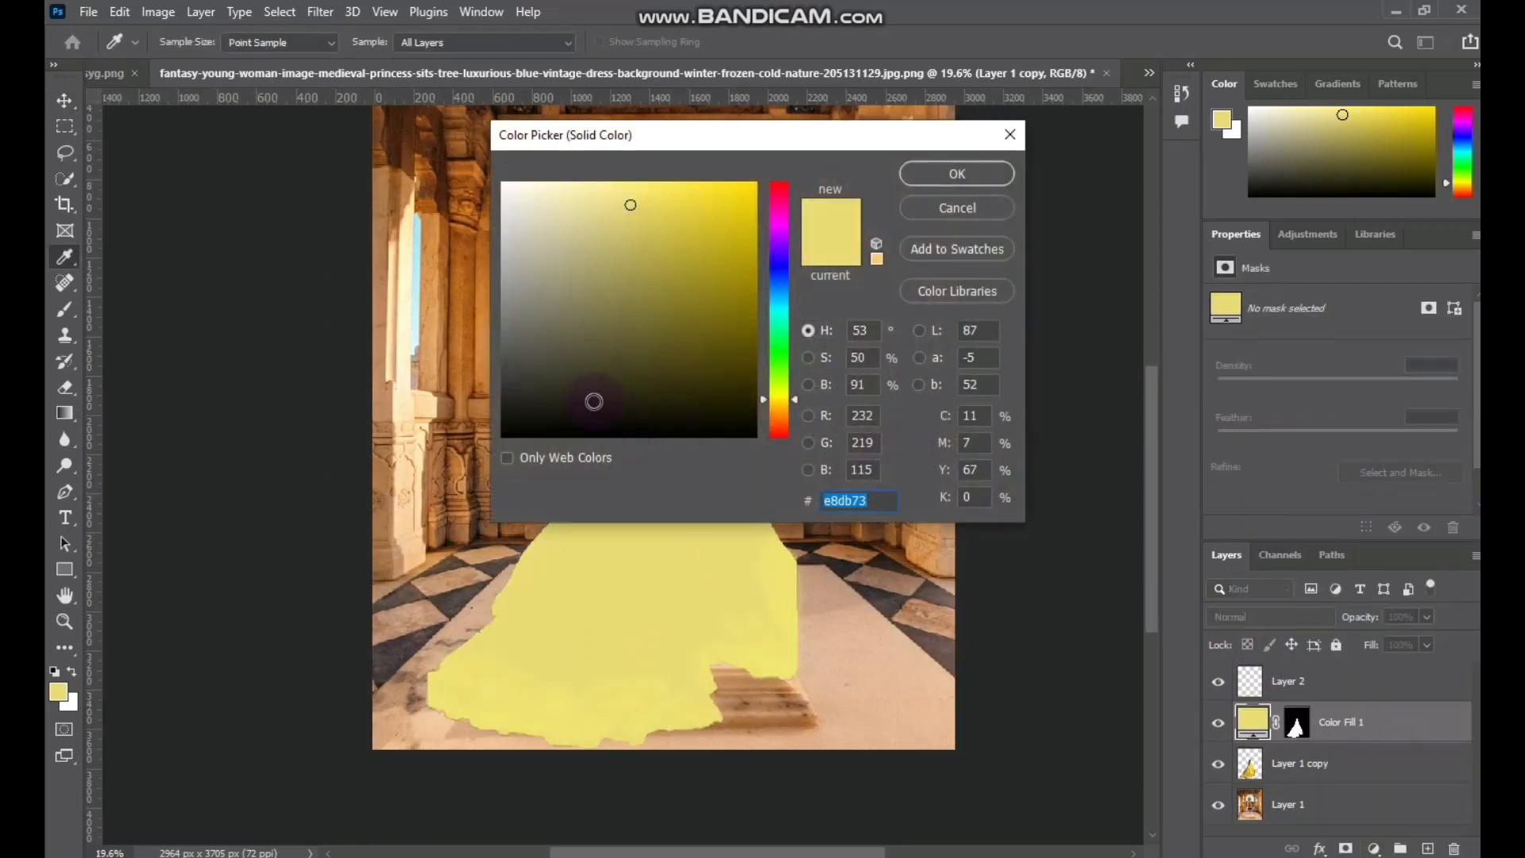
pyautogui.moveTo(594, 401); pyautogui.dragTo(502, 427)
pyautogui.click(940, 176)
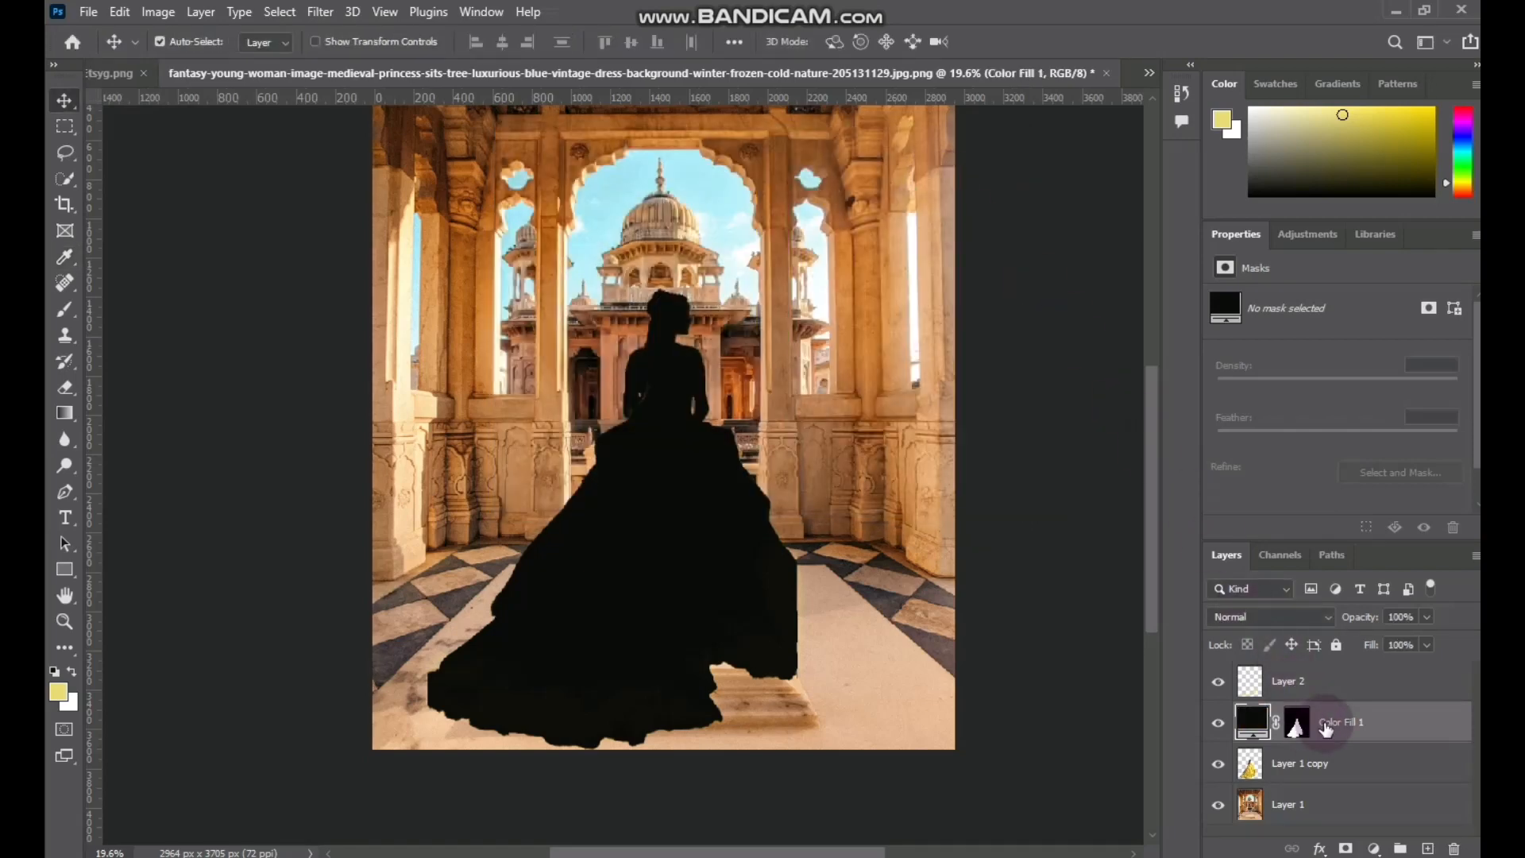
# - Convert the black silhouette fill layer to a smart object and place it beneath the woman's layer
pyautogui.rightClick(1327, 724)
pyautogui.click(1187, 291)
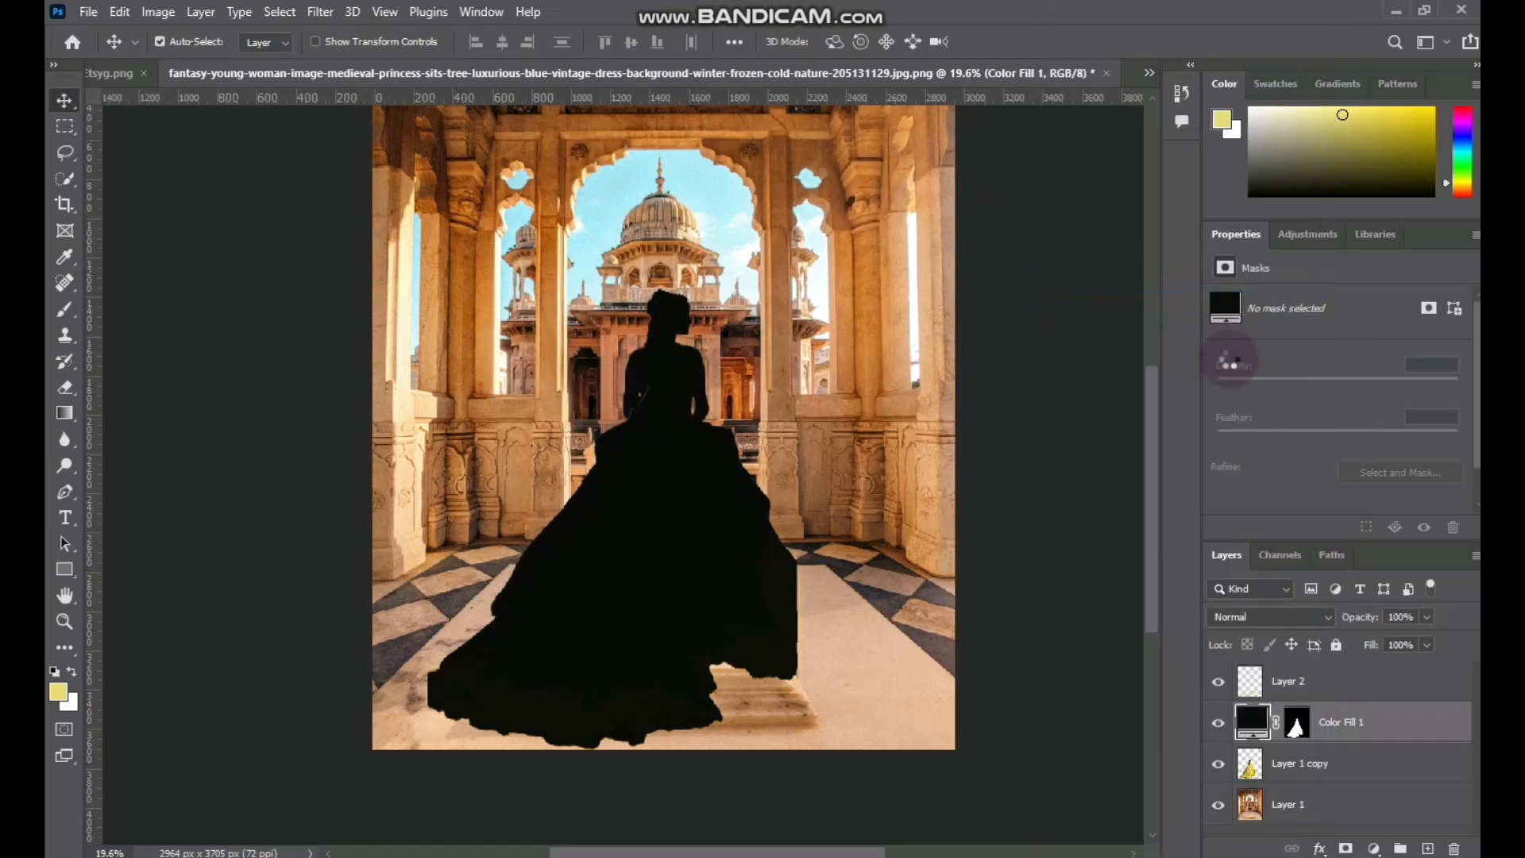
pyautogui.moveTo(1321, 729); pyautogui.dragTo(1324, 784)
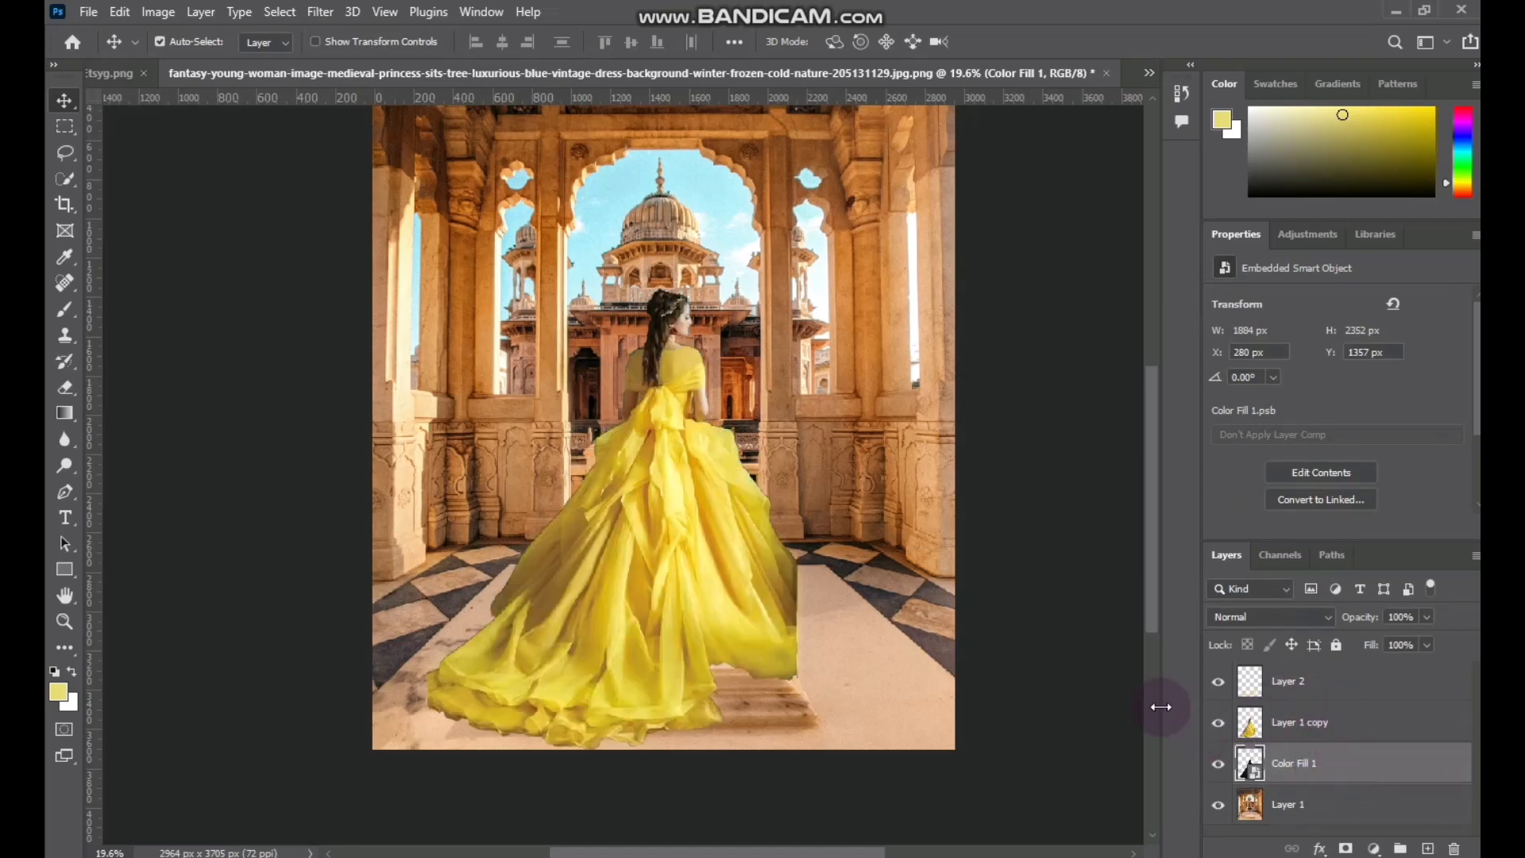
# - Distort the black silhouette so its head end stretches past the image's left edge and its base lies along the gown's hem
pyautogui.hotkey('ctrl', 't')
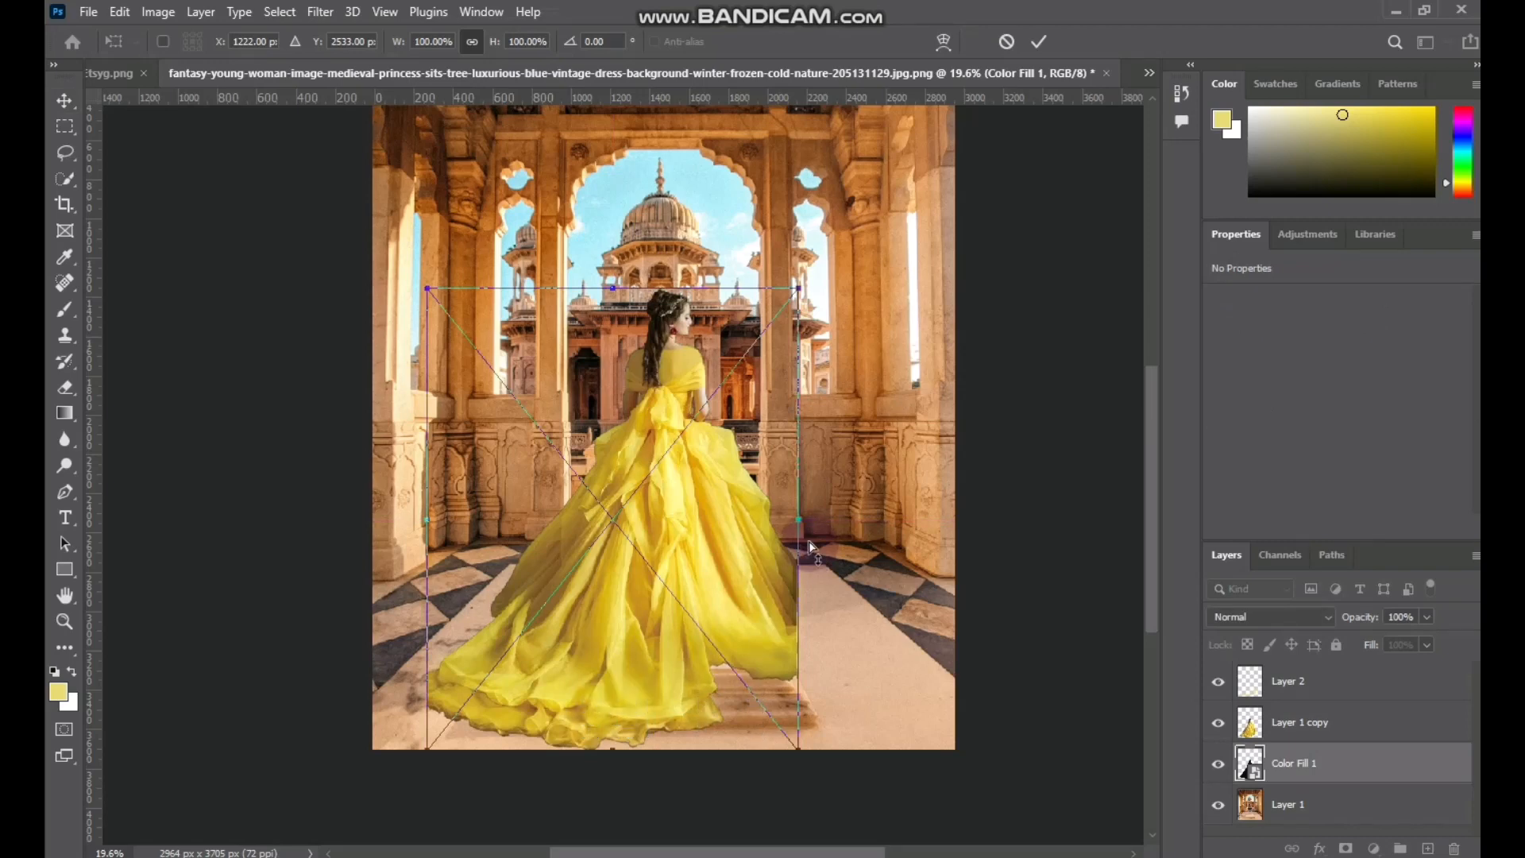
pyautogui.rightClick(652, 536)
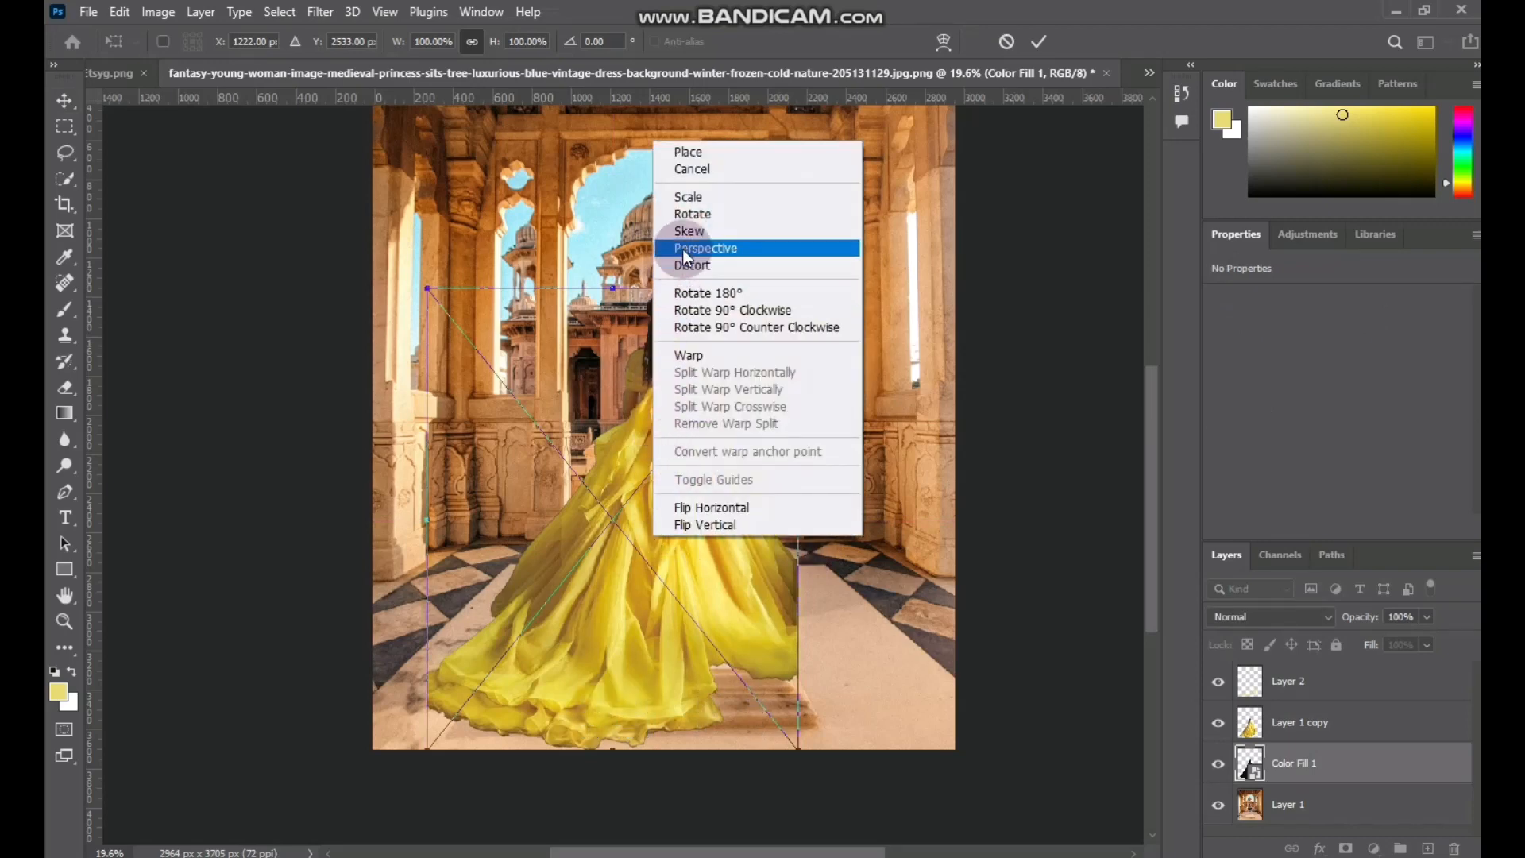
pyautogui.click(707, 264)
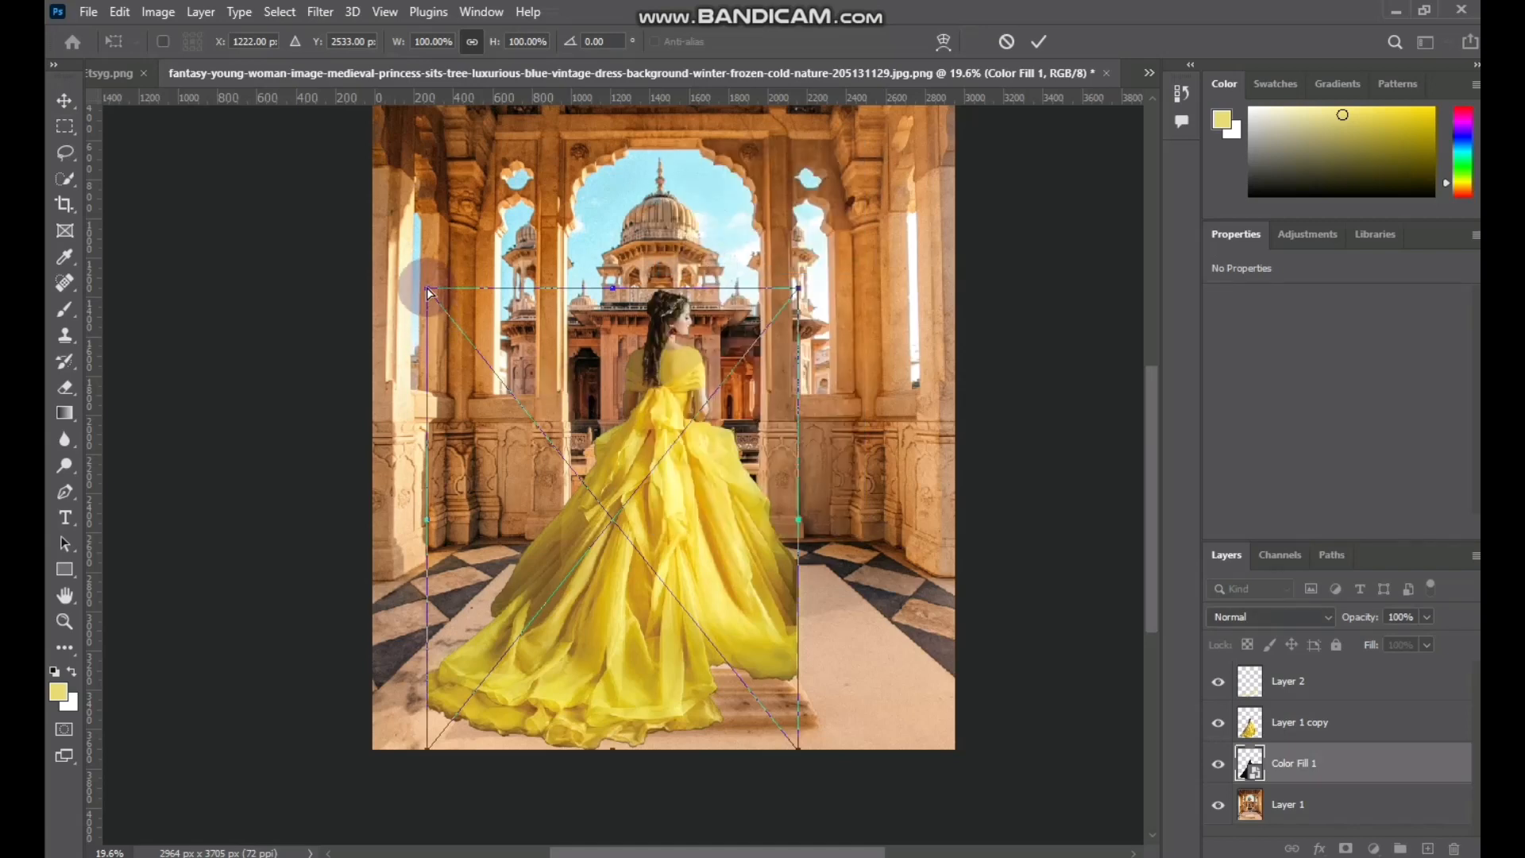
pyautogui.moveTo(430, 294); pyautogui.dragTo(199, 715)
pyautogui.moveTo(796, 750); pyautogui.dragTo(802, 703)
pyautogui.moveTo(199, 713); pyautogui.dragTo(382, 722)
pyautogui.moveTo(691, 724); pyautogui.dragTo(681, 729)
pyautogui.moveTo(999, 684); pyautogui.dragTo(992, 684)
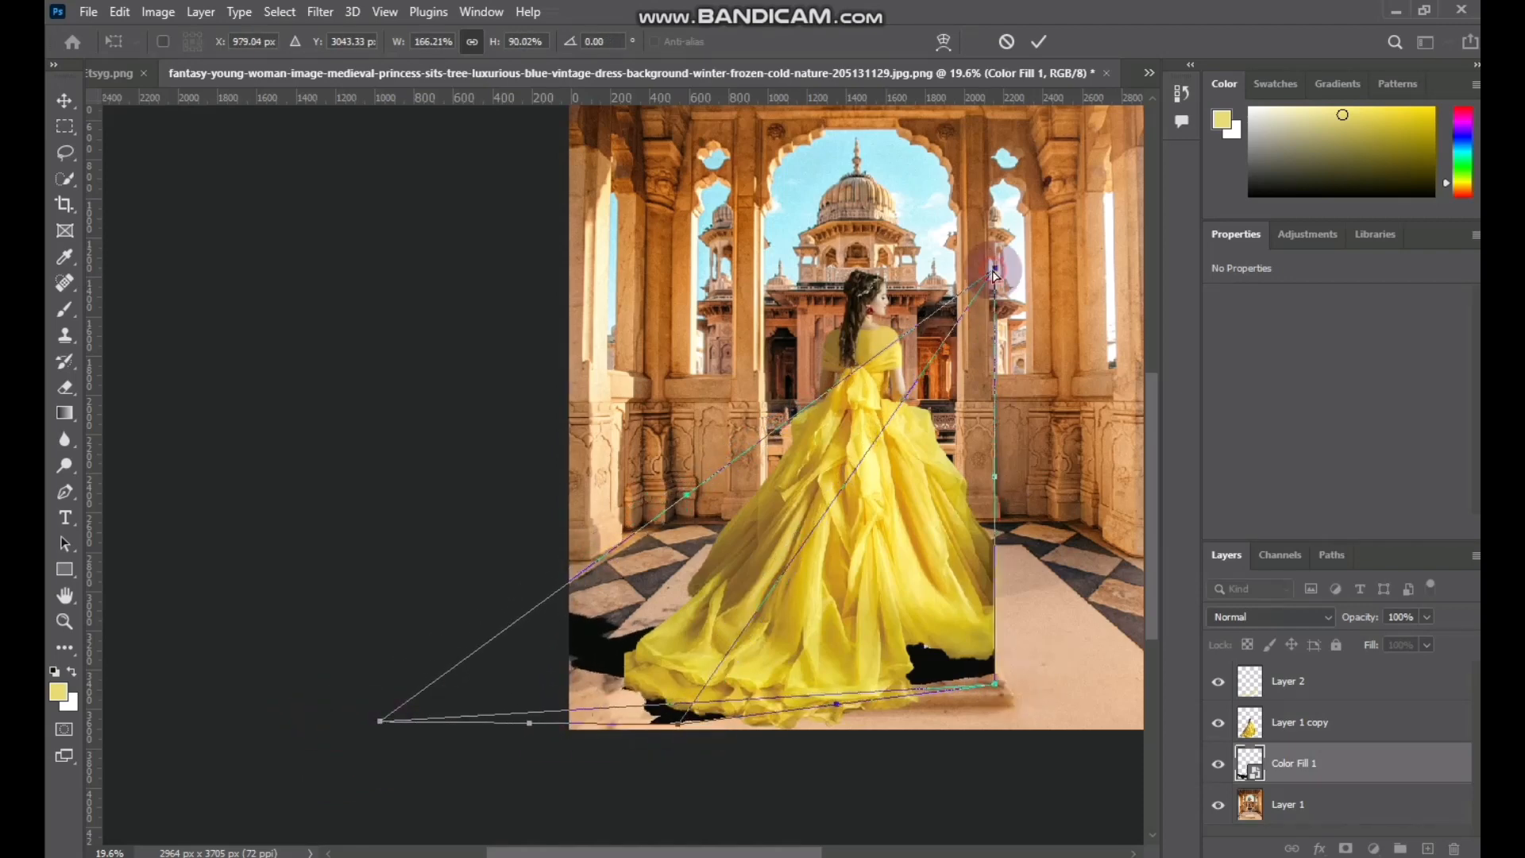
# - Flatten the distorted silhouette further onto the floor to about 2546 × 493 px, align its base with the hem and apply the transform
pyautogui.moveTo(994, 269); pyautogui.dragTo(983, 329)
pyautogui.moveTo(923, 632); pyautogui.dragTo(922, 622)
pyautogui.moveTo(999, 666); pyautogui.dragTo(1000, 675)
pyautogui.moveTo(972, 667); pyautogui.dragTo(971, 659)
pyautogui.moveTo(378, 704); pyautogui.dragTo(377, 713)
pyautogui.moveTo(975, 324); pyautogui.dragTo(962, 351)
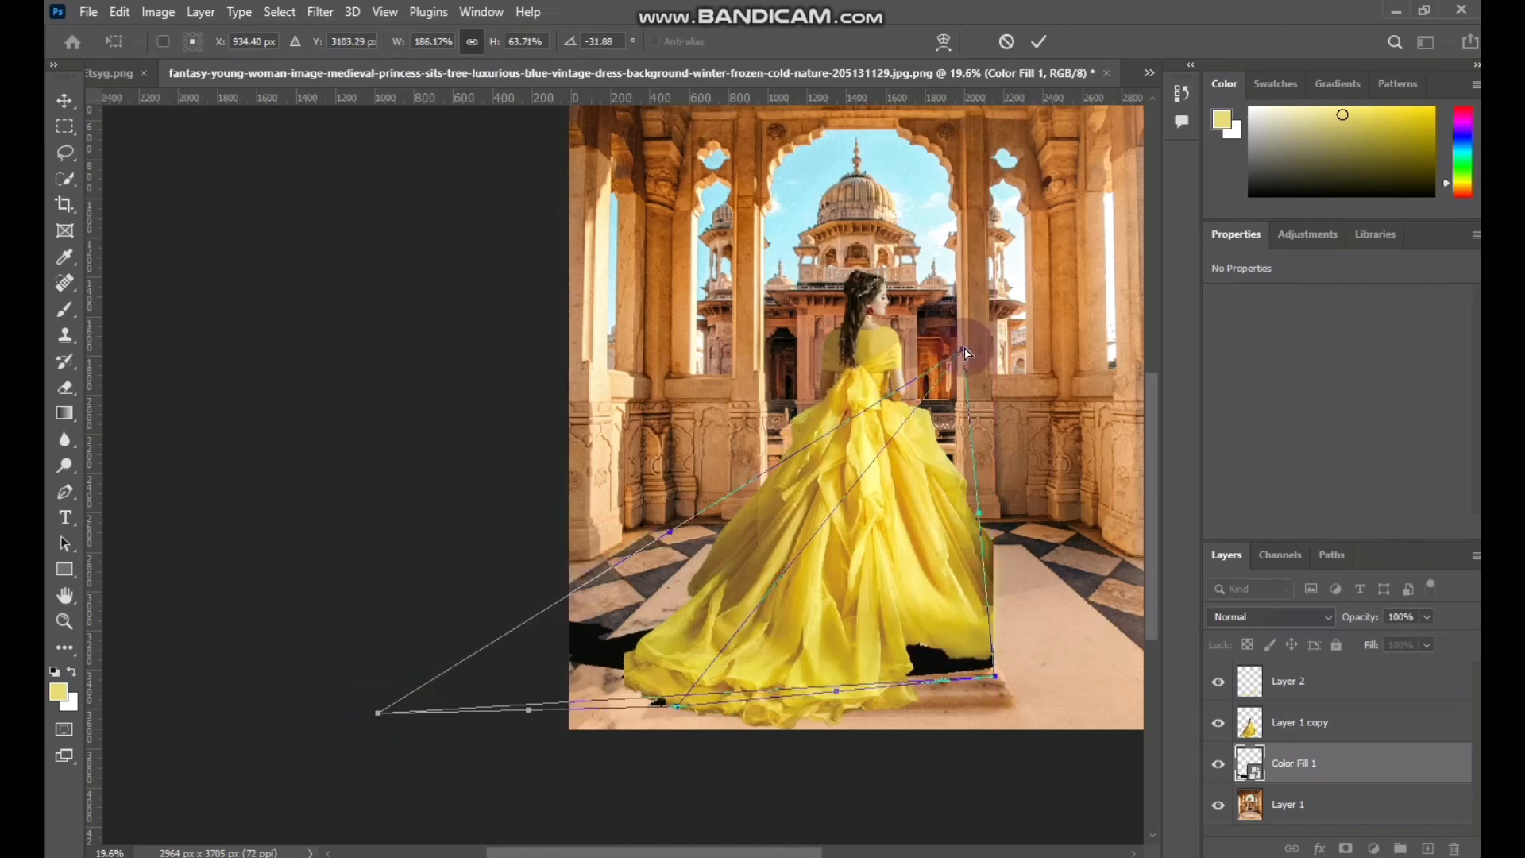
pyautogui.moveTo(786, 658); pyautogui.dragTo(794, 617)
pyautogui.moveTo(677, 708); pyautogui.dragTo(678, 720)
pyautogui.click(1040, 40)
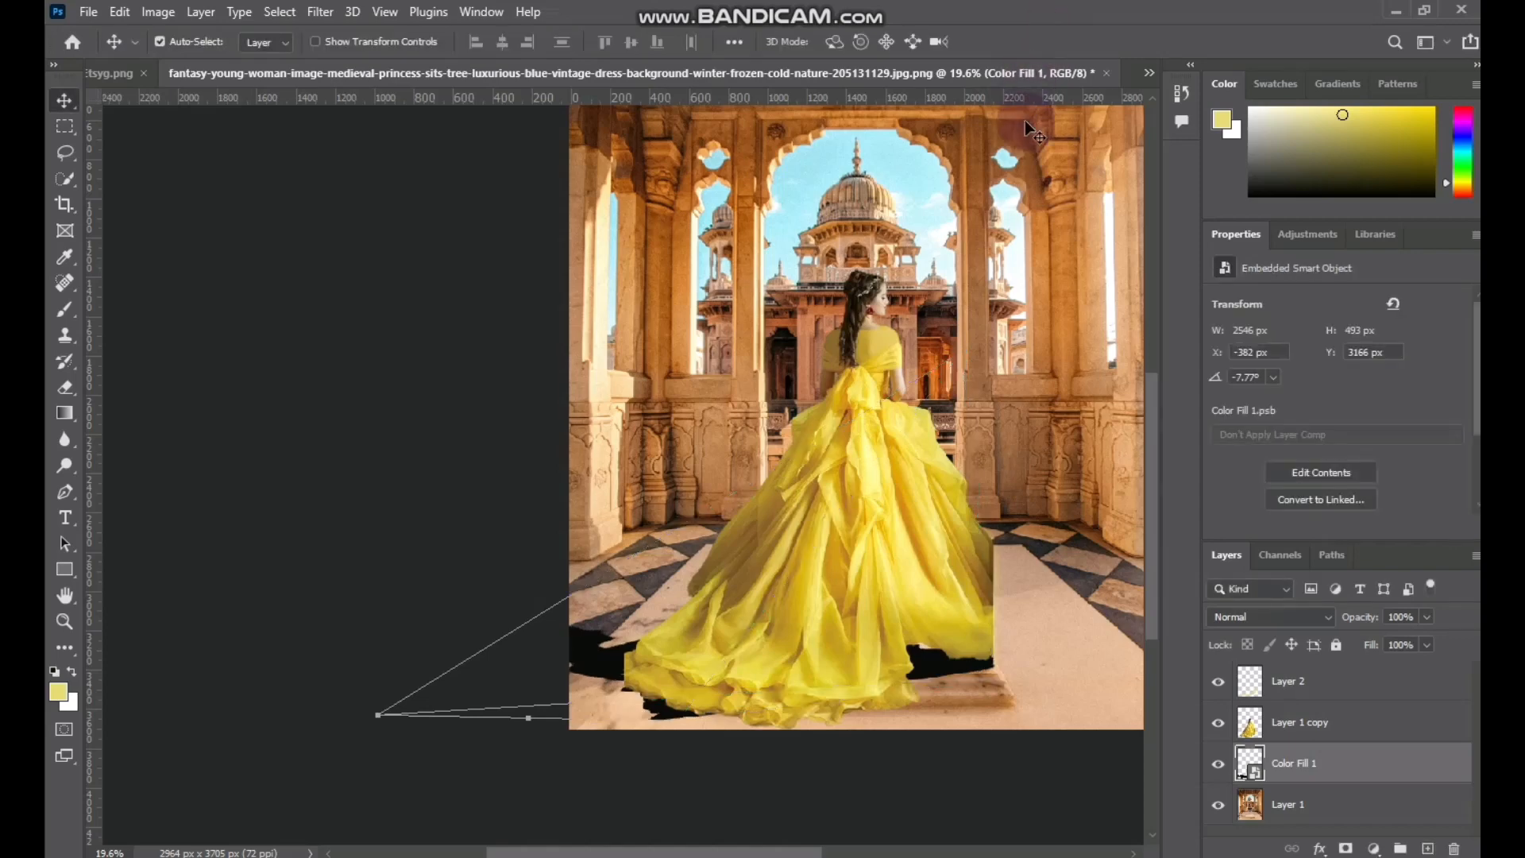
# - Apply a Gaussian Blur with an 81.2 px radius to the floor shadow and reposition it beneath the gown
pyautogui.moveTo(1043, 318); pyautogui.dragTo(825, 417)
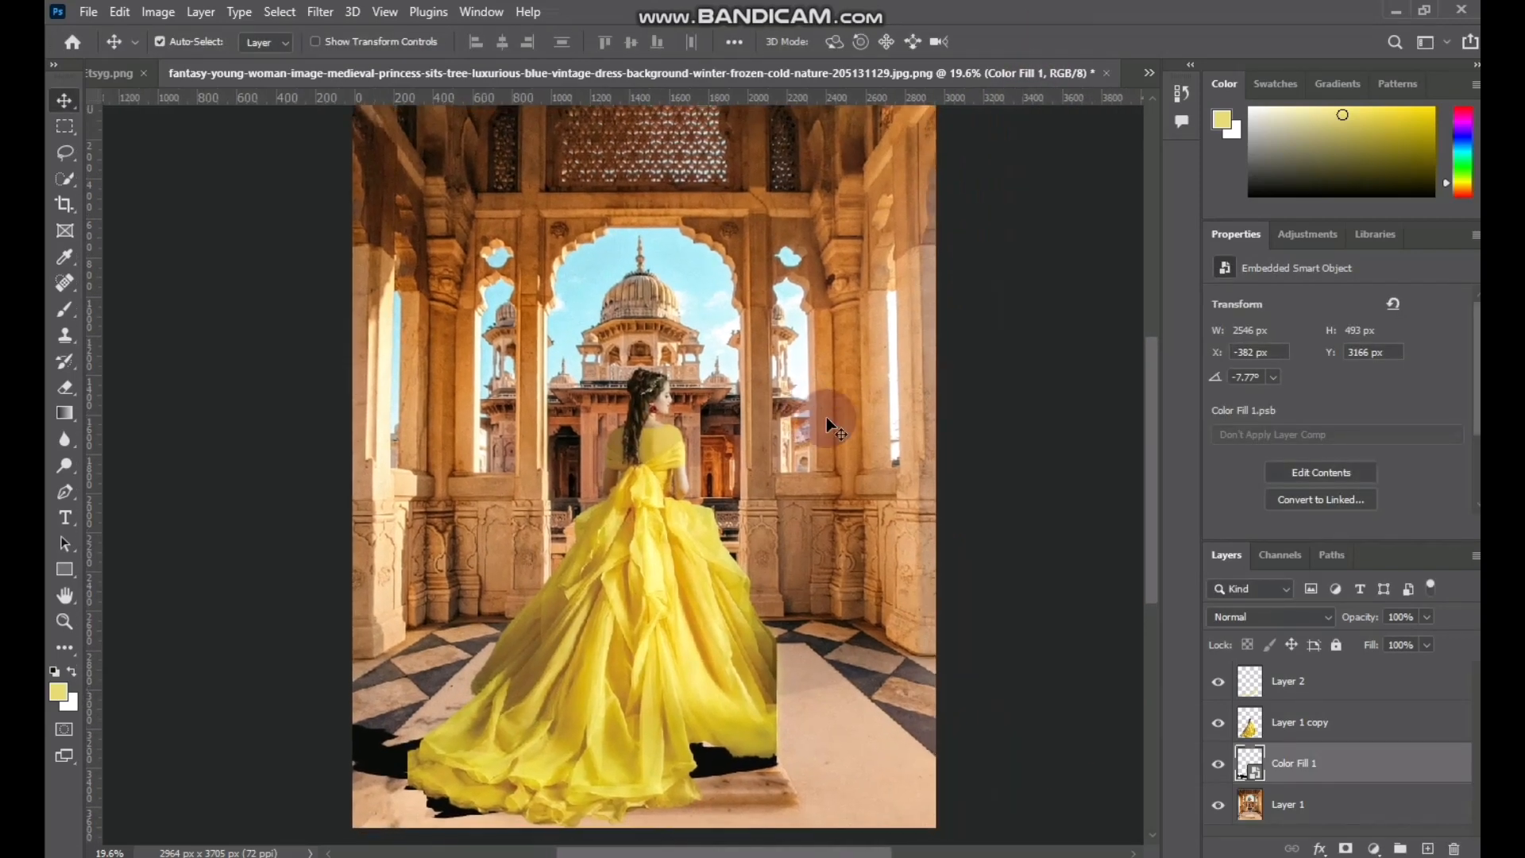
pyautogui.hotkey('ctrl', '0')
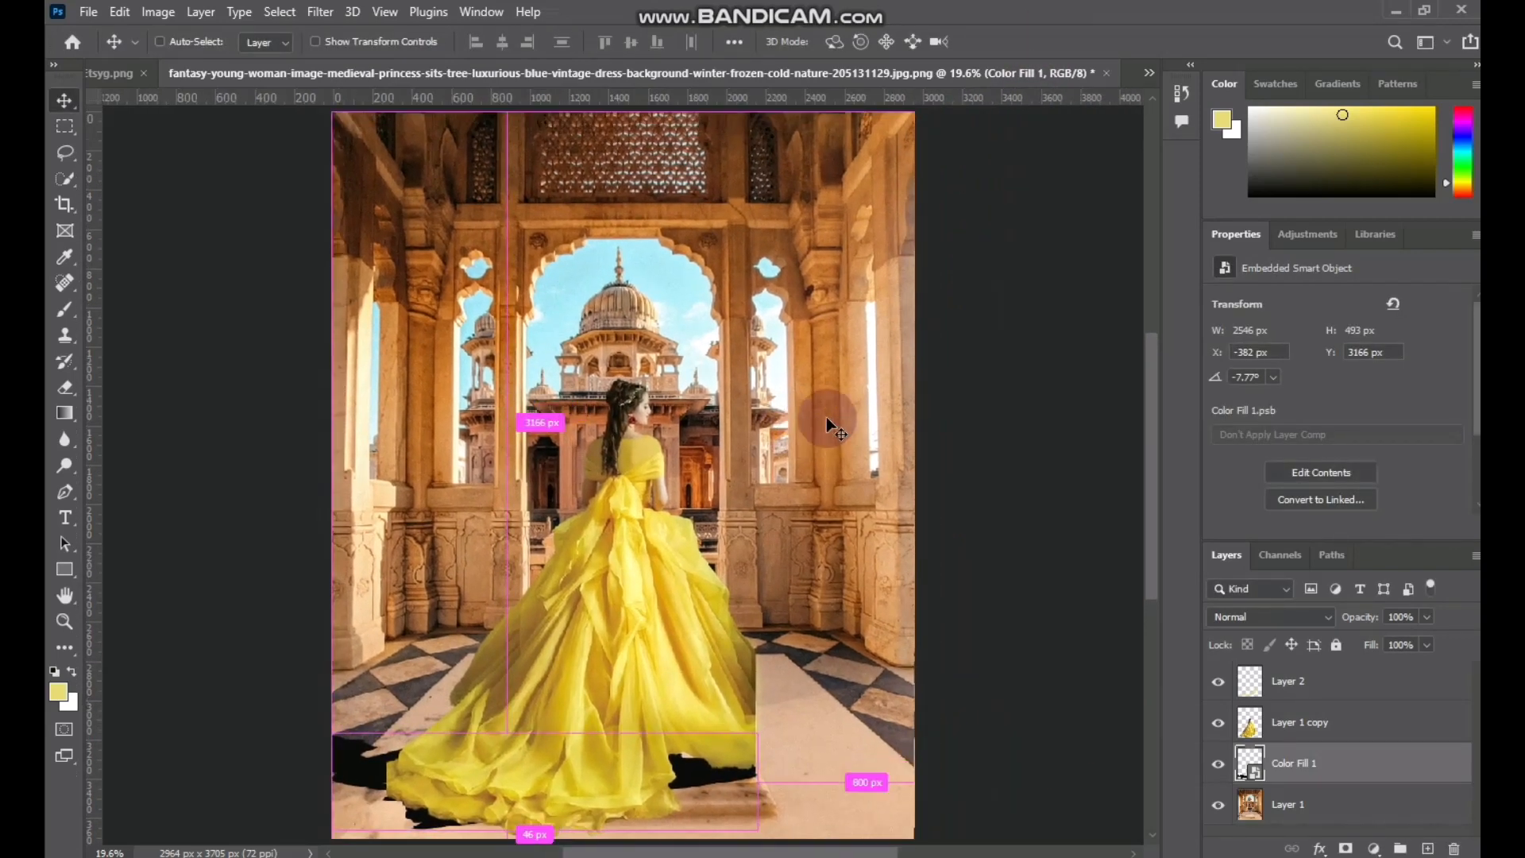
pyautogui.hotkey('ctrl', '+')
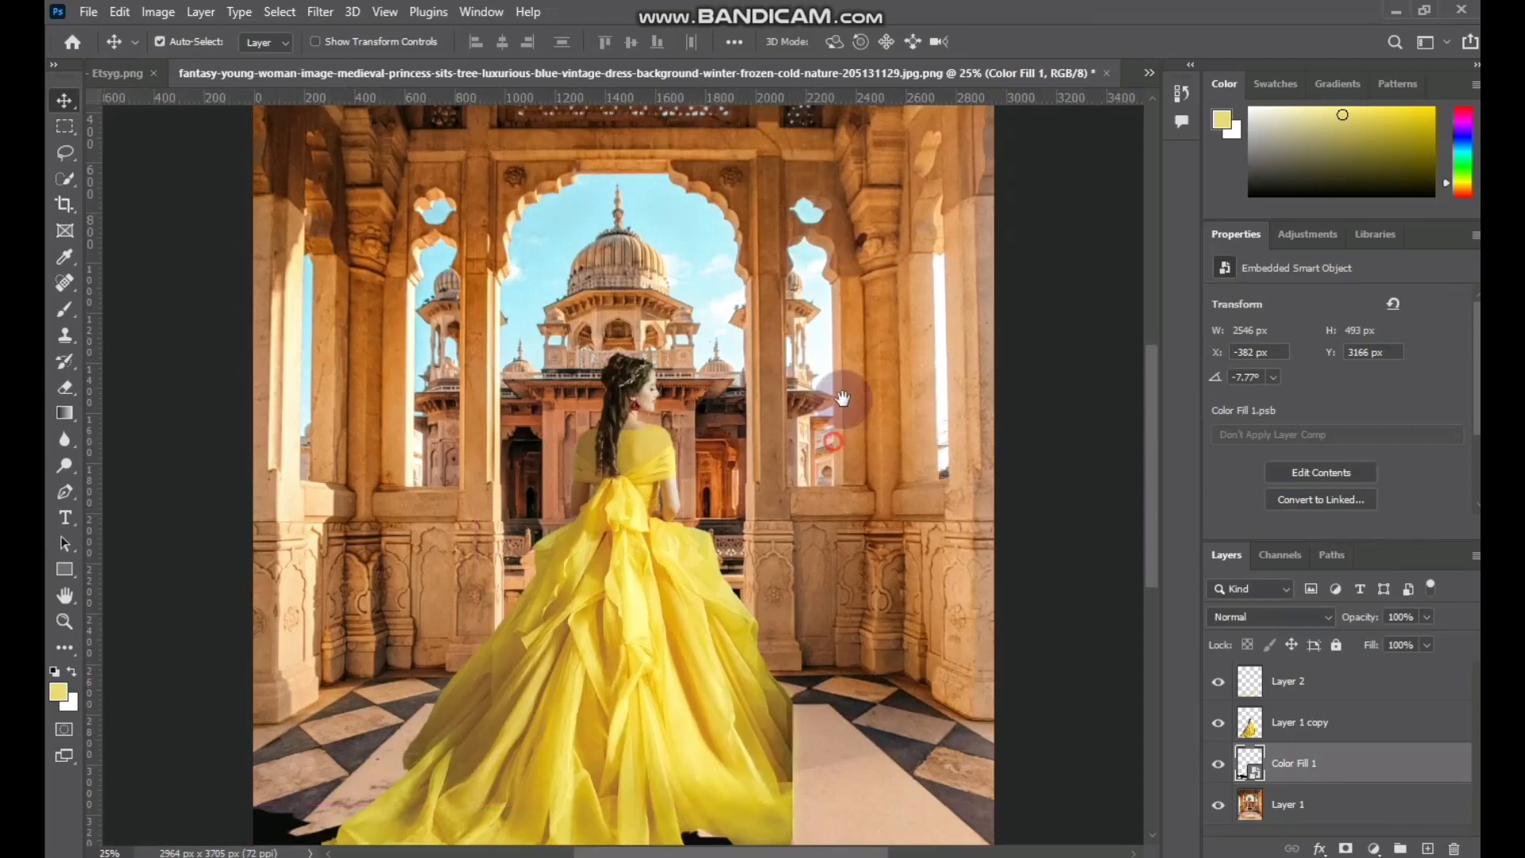
pyautogui.moveTo(825, 416); pyautogui.dragTo(849, 331)
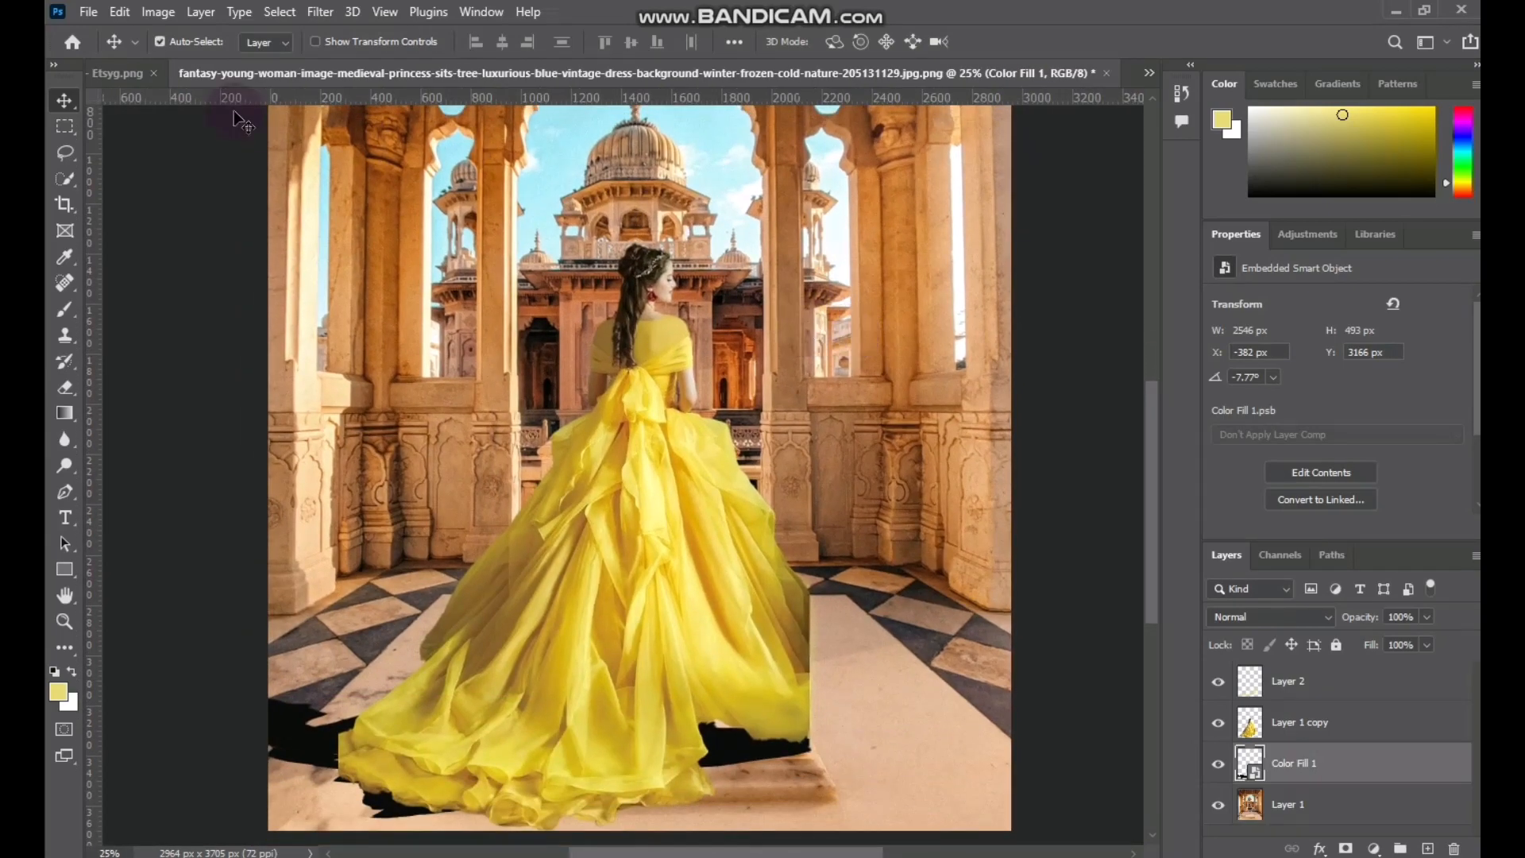
pyautogui.click(320, 12)
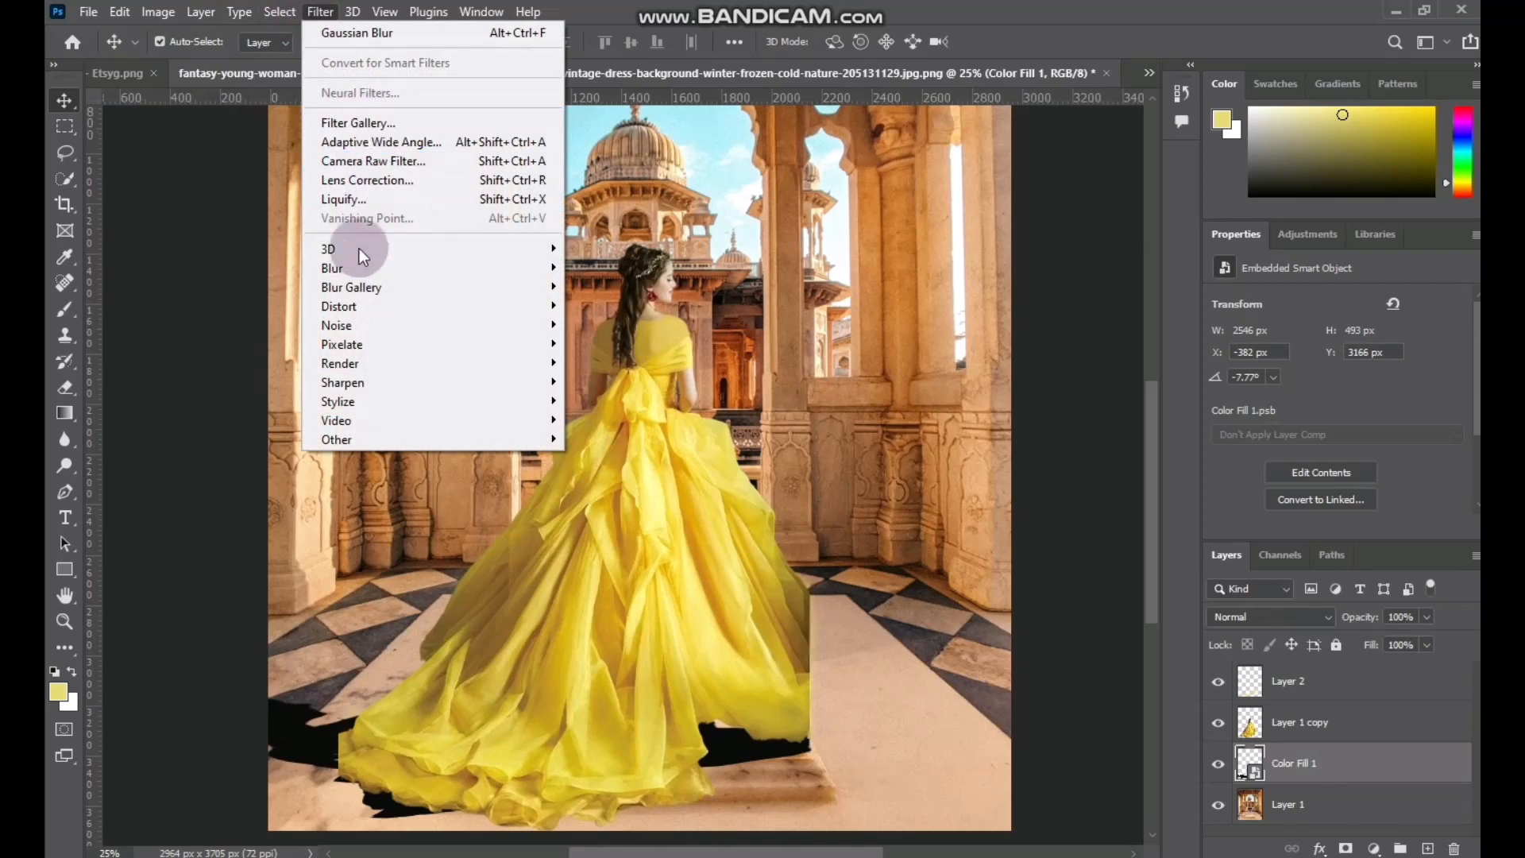
pyautogui.moveTo(356, 262)
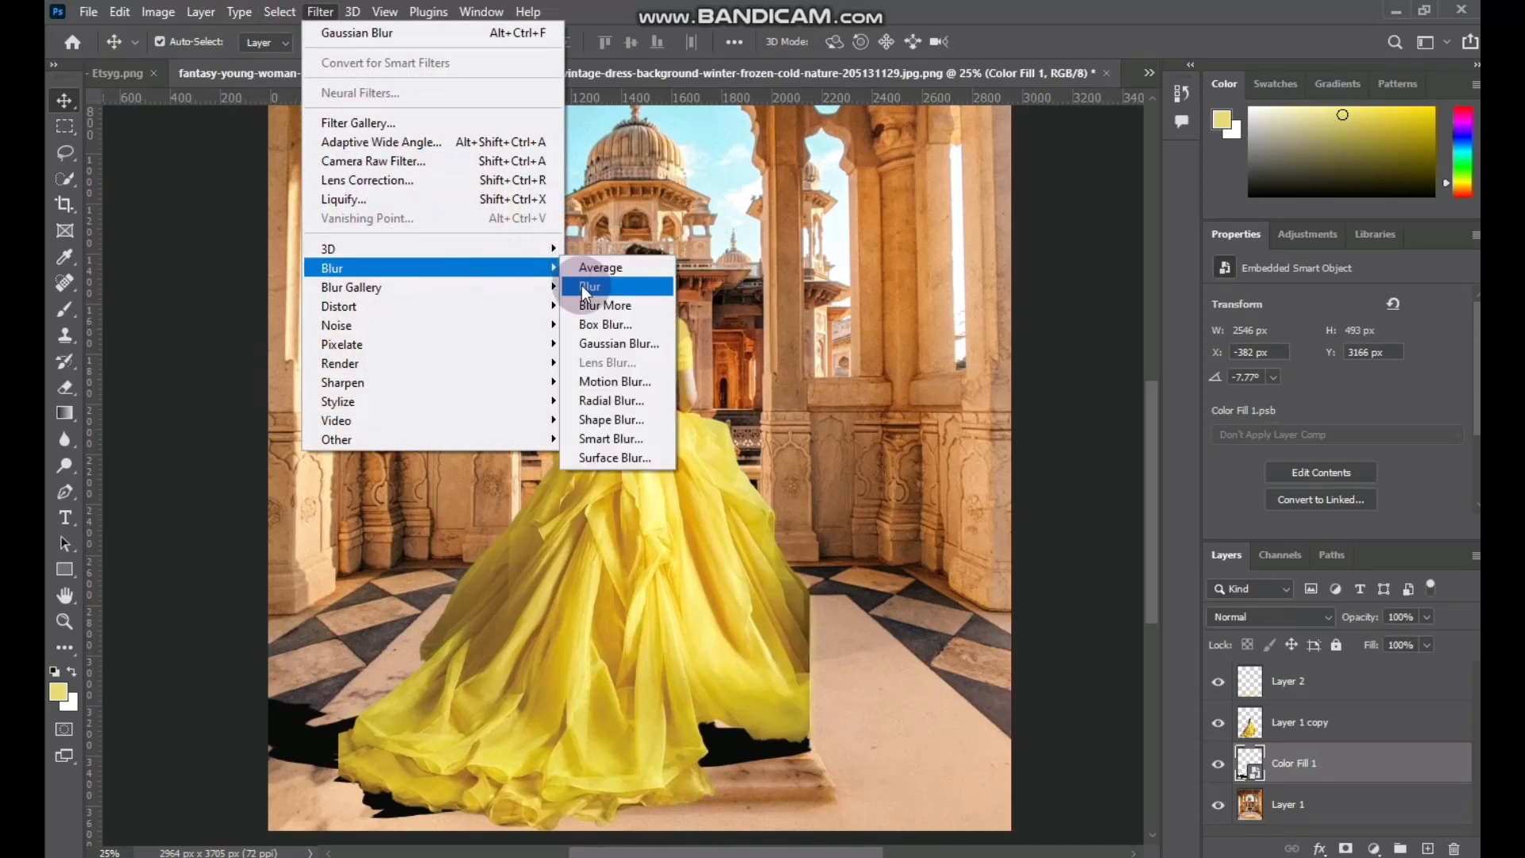
pyautogui.click(610, 341)
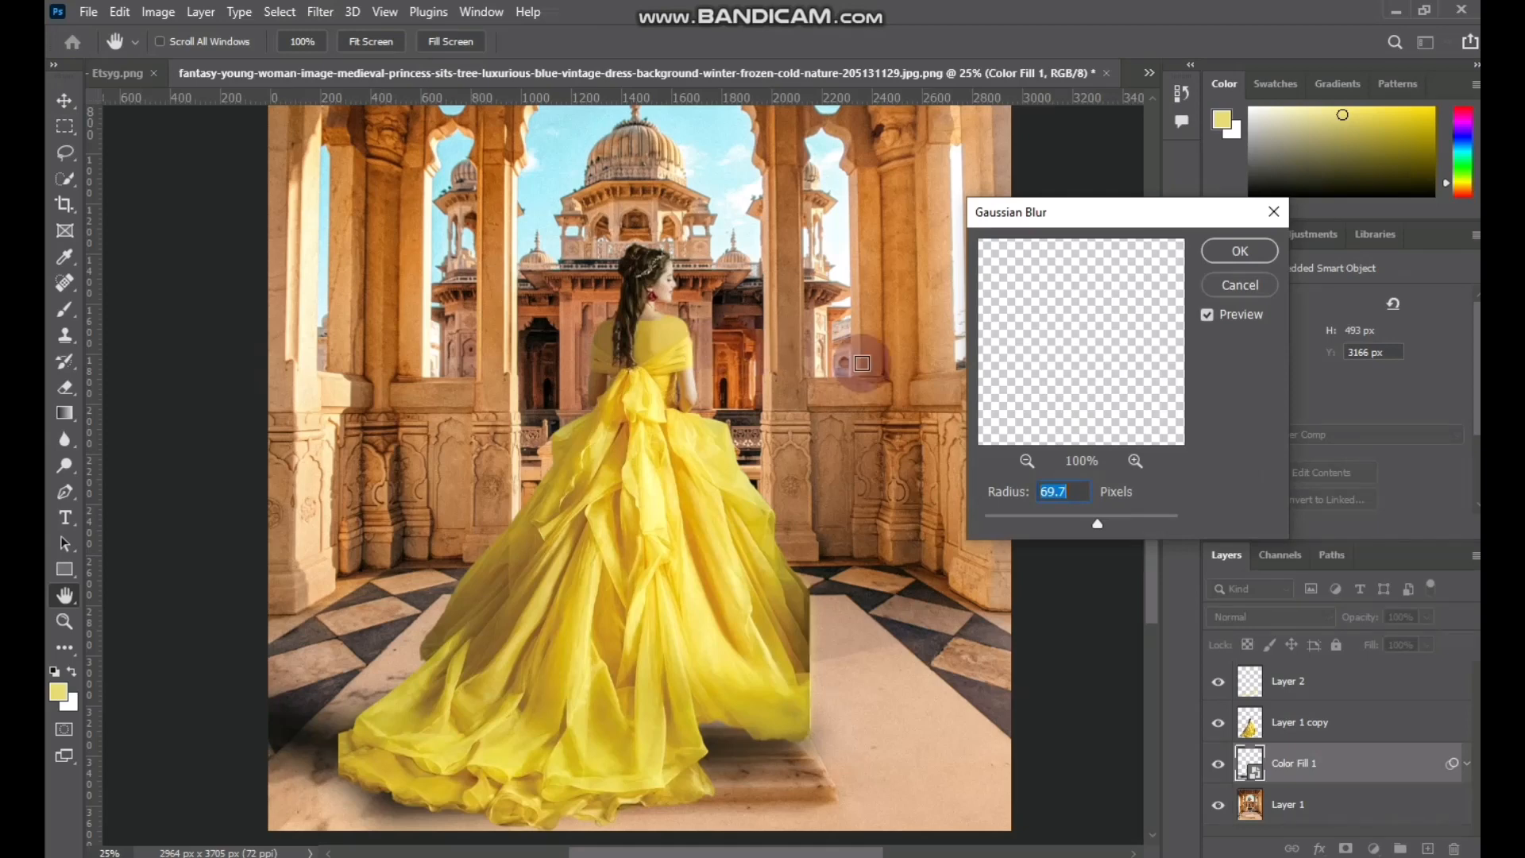
pyautogui.moveTo(1100, 526); pyautogui.dragTo(1102, 525)
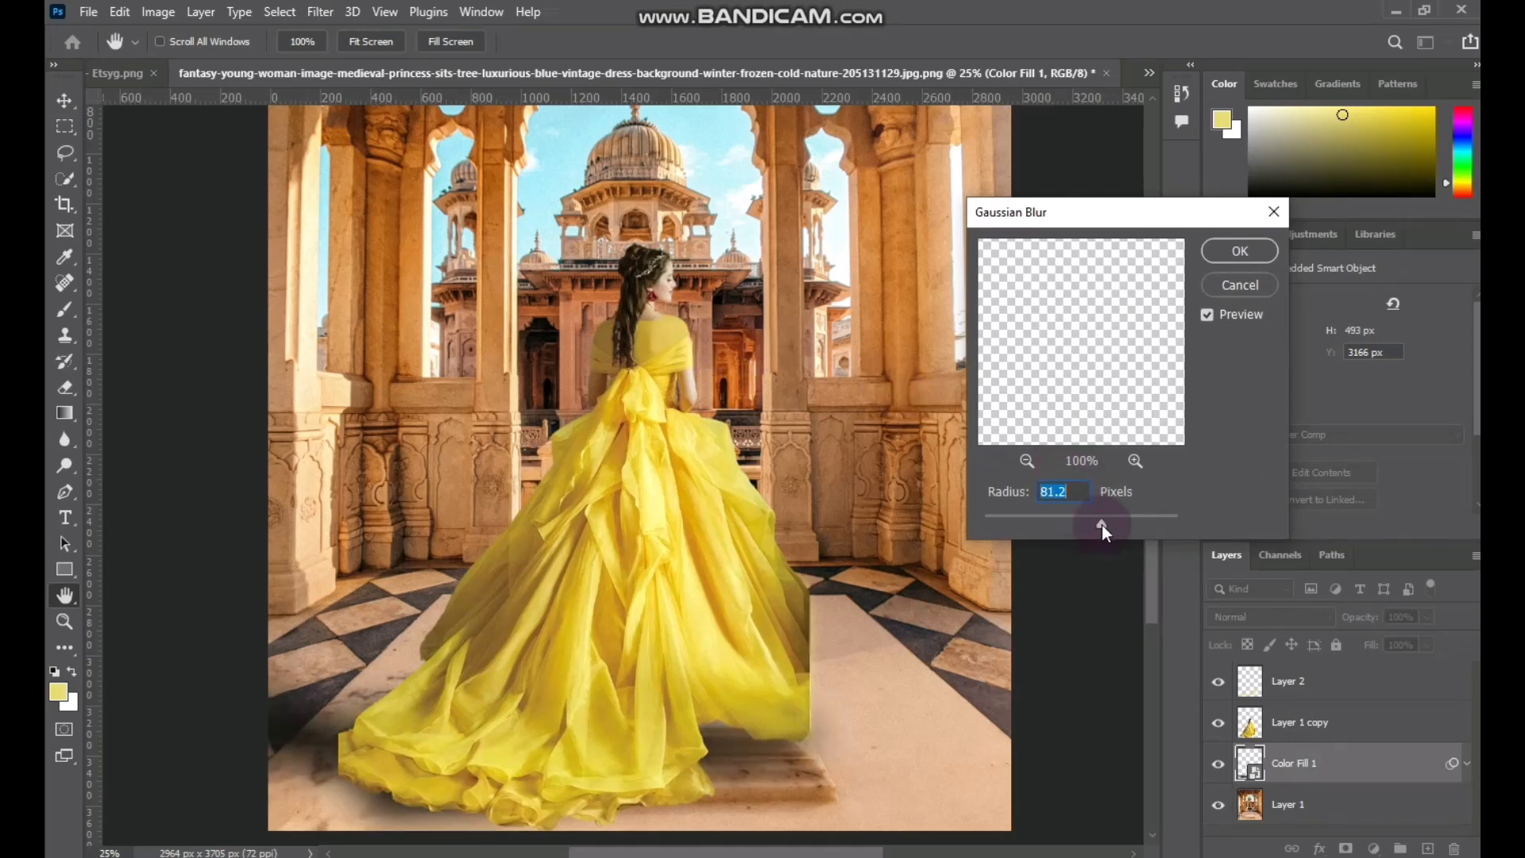
pyautogui.click(1232, 251)
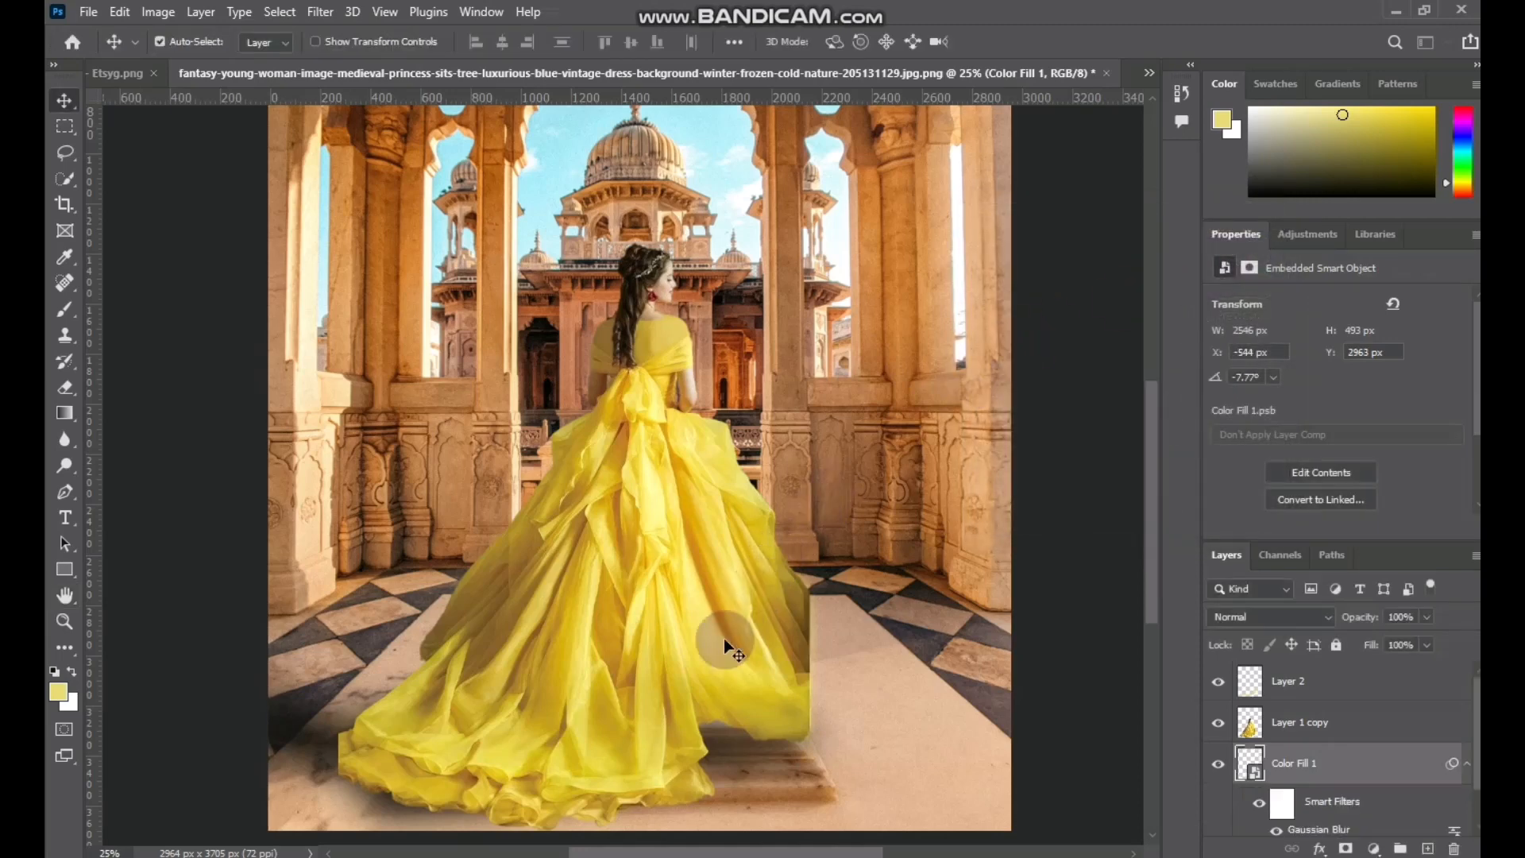
pyautogui.moveTo(731, 745); pyautogui.dragTo(660, 715)
pyautogui.moveTo(660, 715); pyautogui.dragTo(660, 715)
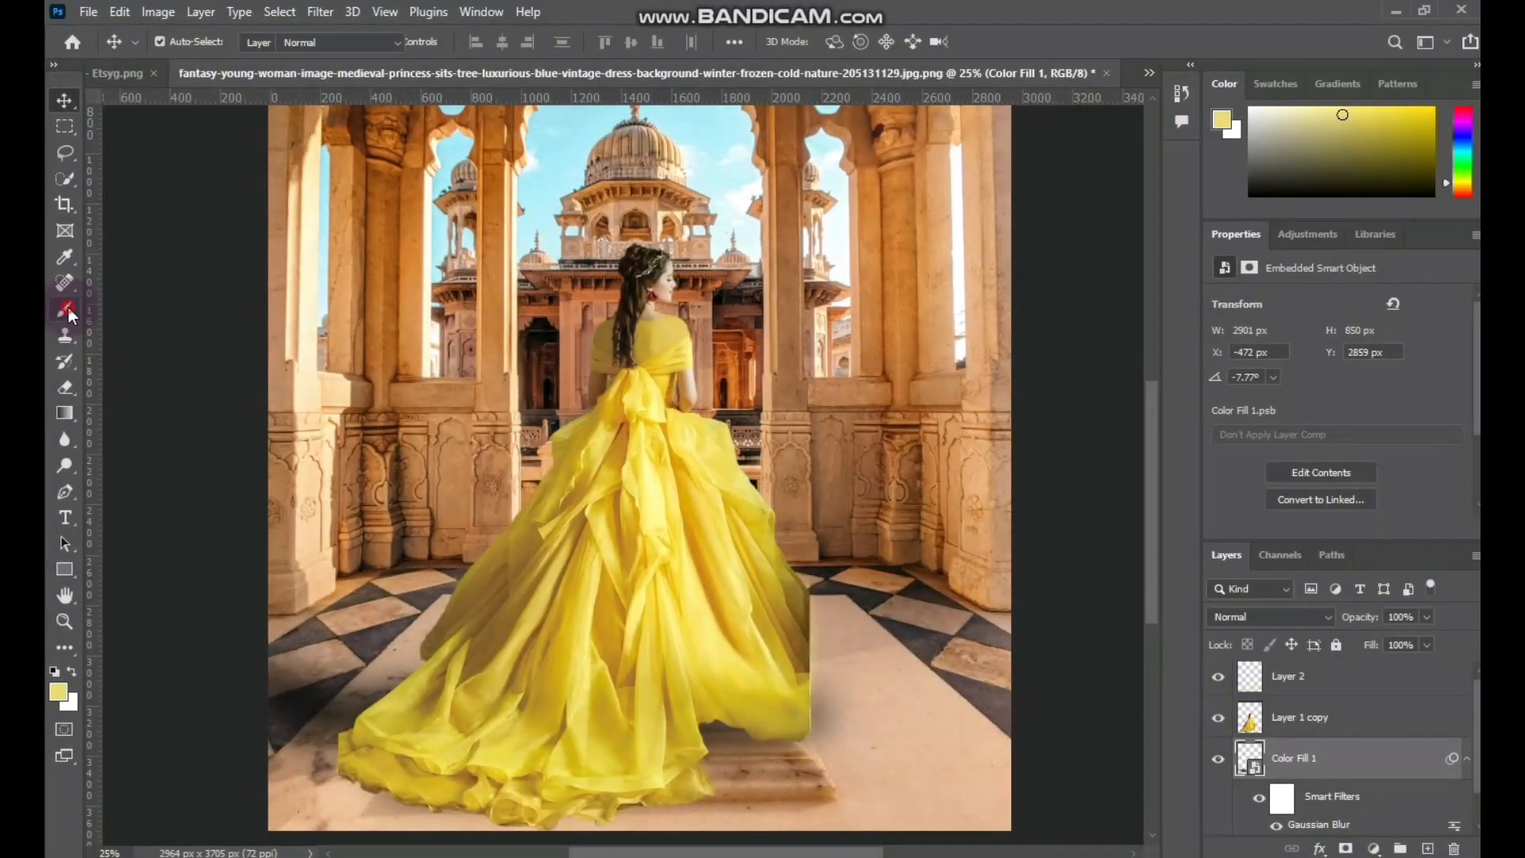
# - Add a new layer above the blurred shadow and brush a black contact shadow under the gown's right hem
pyautogui.click(67, 309)
pyautogui.click(72, 671)
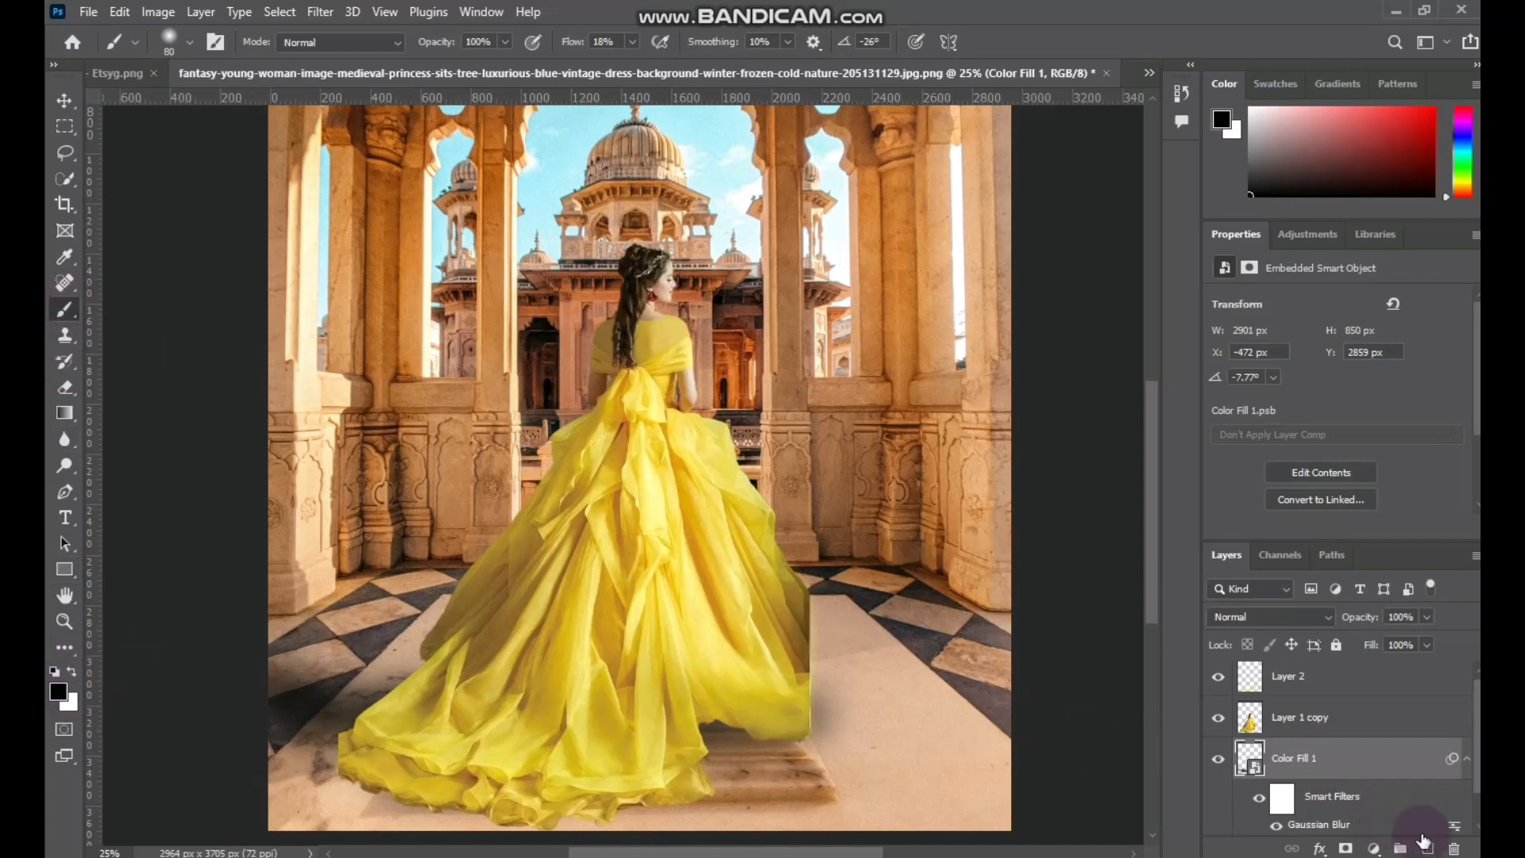
pyautogui.click(1428, 849)
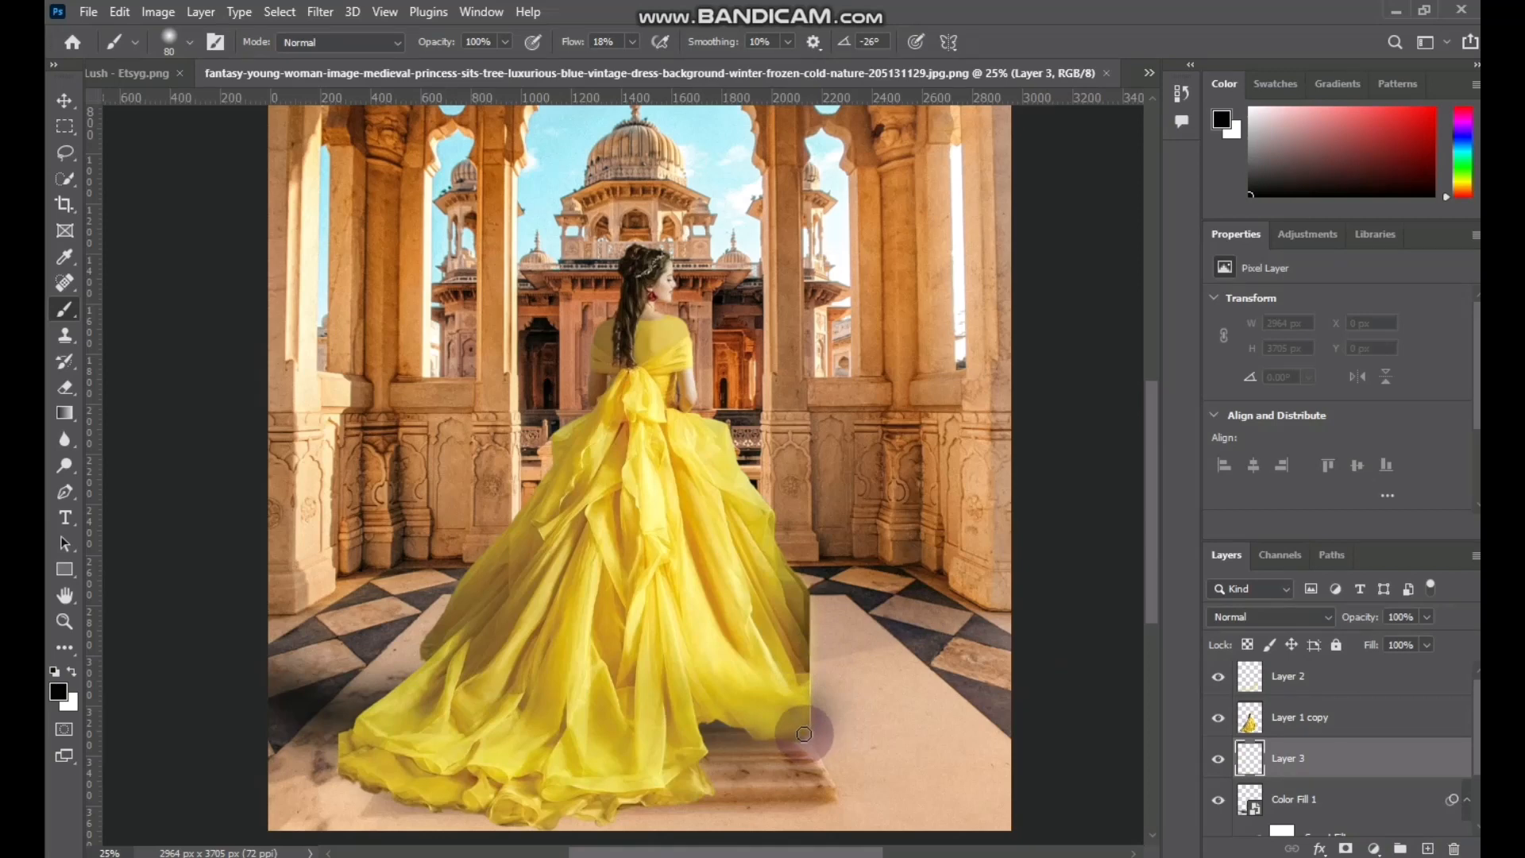
pyautogui.moveTo(794, 733); pyautogui.dragTo(768, 737)
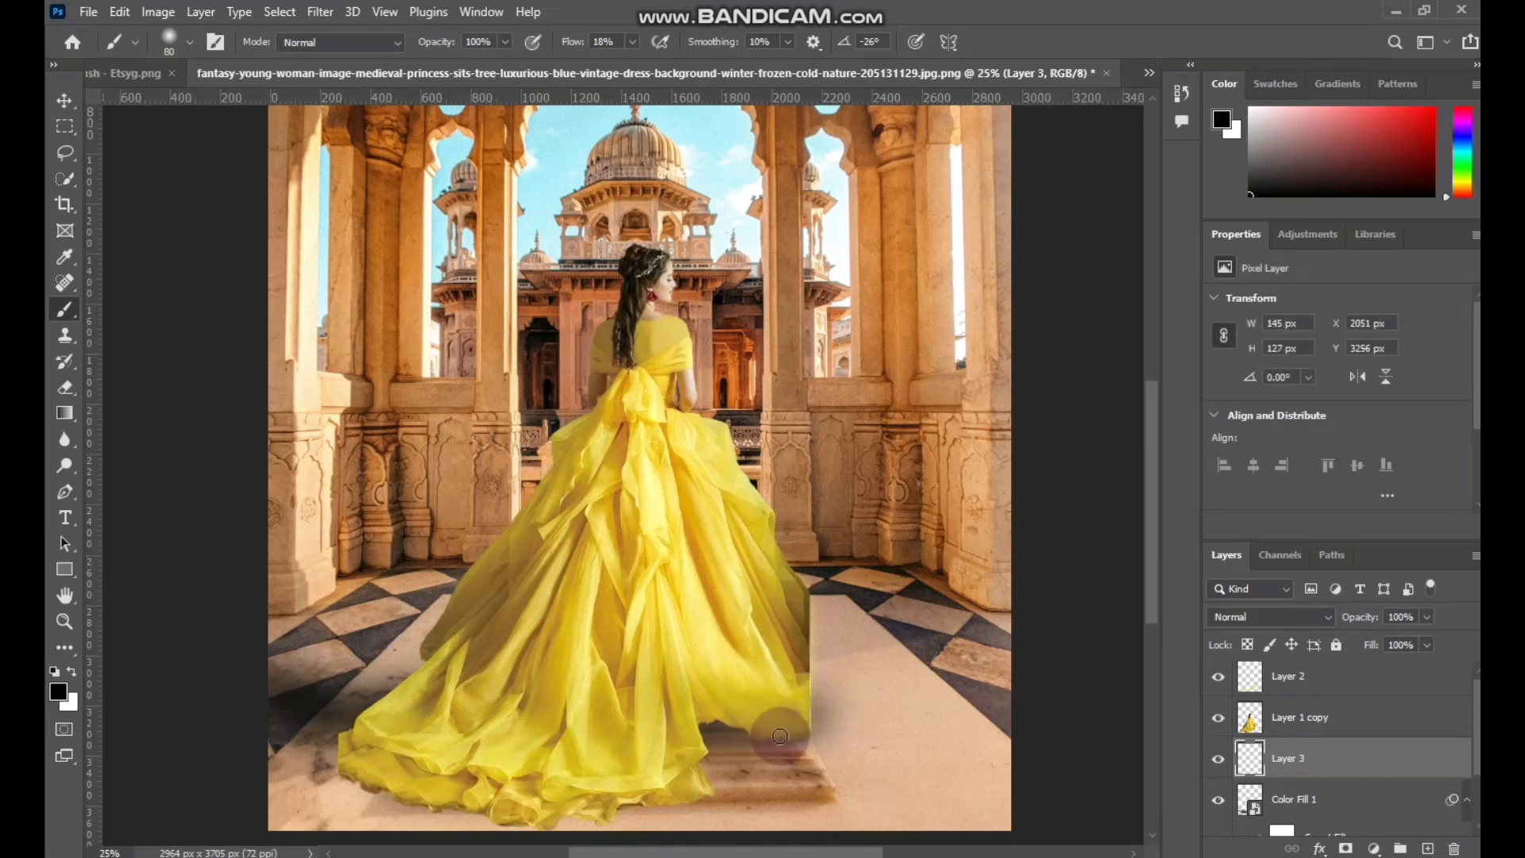
pyautogui.moveTo(780, 736)
pyautogui.mouseDown()
pyautogui.moveTo(686, 733)
pyautogui.moveTo(714, 717)
pyautogui.moveTo(696, 741)
pyautogui.moveTo(710, 786)
pyautogui.moveTo(694, 788)
pyautogui.moveTo(710, 793)
pyautogui.moveTo(620, 804)
pyautogui.moveTo(676, 799)
pyautogui.mouseUp()
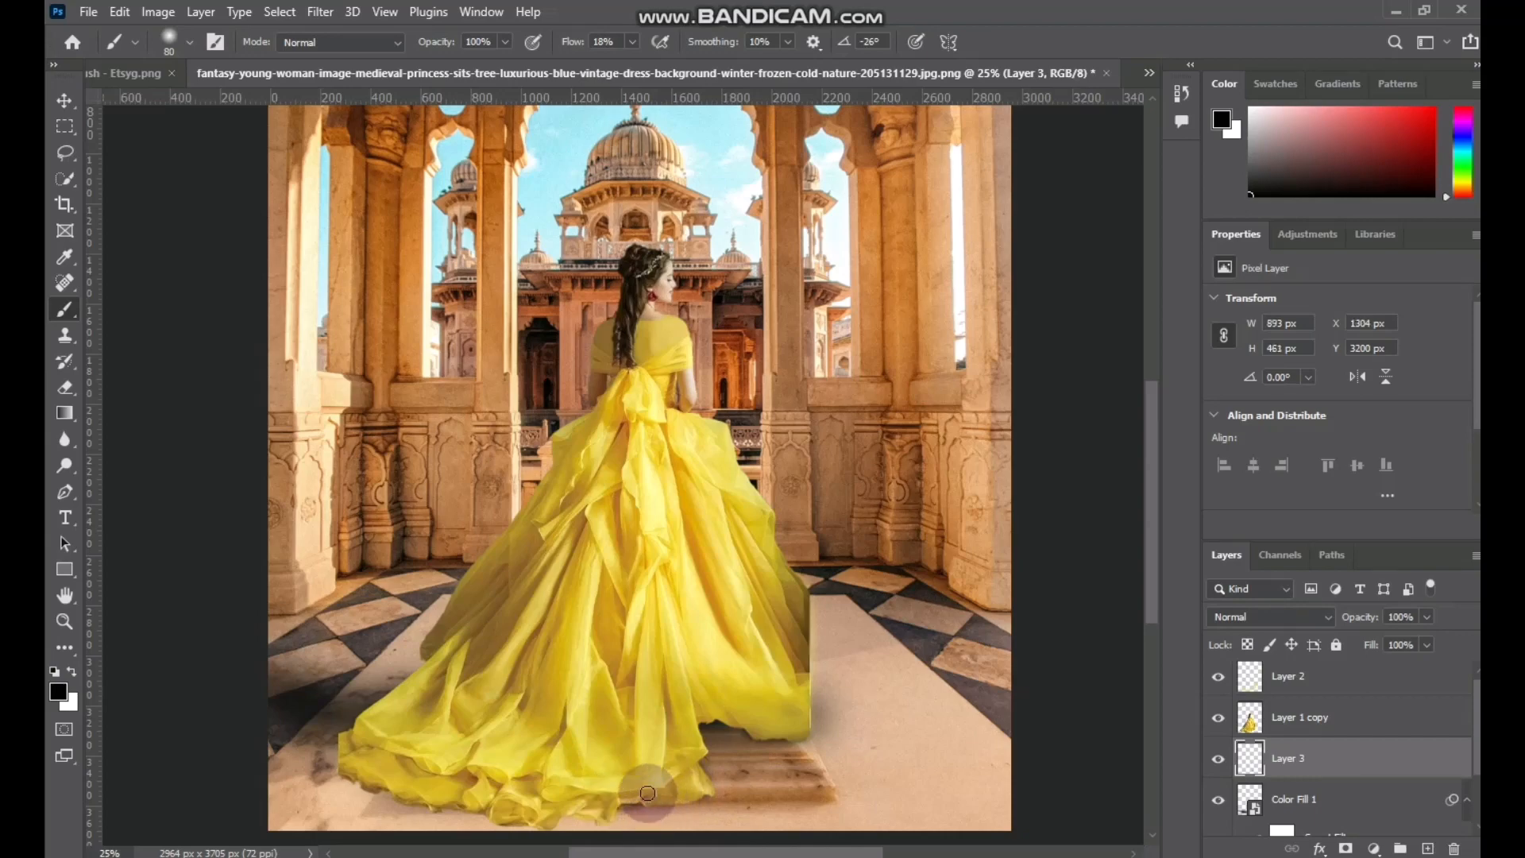
# - Brush the black contact shadow along the gown's front hem and around its left edge
pyautogui.hotkey('ctrl', '+')
pyautogui.moveTo(657, 741); pyautogui.dragTo(800, 200)
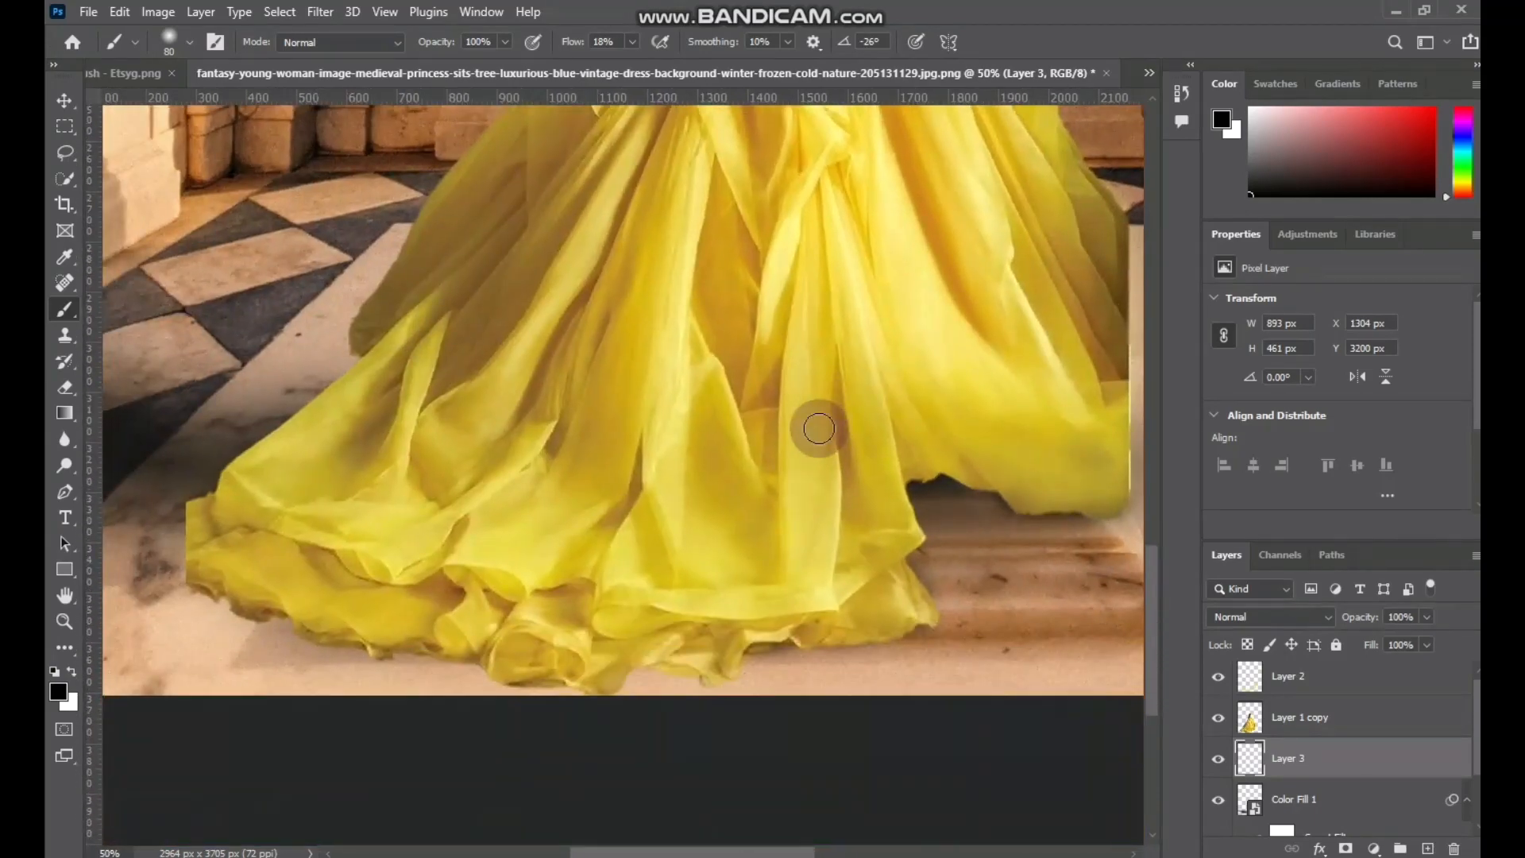
pyautogui.moveTo(881, 623)
pyautogui.mouseDown()
pyautogui.moveTo(699, 647)
pyautogui.moveTo(718, 666)
pyautogui.moveTo(687, 649)
pyautogui.moveTo(614, 664)
pyautogui.moveTo(655, 677)
pyautogui.moveTo(724, 642)
pyautogui.moveTo(690, 662)
pyautogui.moveTo(504, 668)
pyautogui.moveTo(575, 675)
pyautogui.moveTo(561, 689)
pyautogui.moveTo(506, 655)
pyautogui.moveTo(279, 625)
pyautogui.moveTo(204, 575)
pyautogui.moveTo(271, 610)
pyautogui.moveTo(224, 588)
pyautogui.mouseUp()
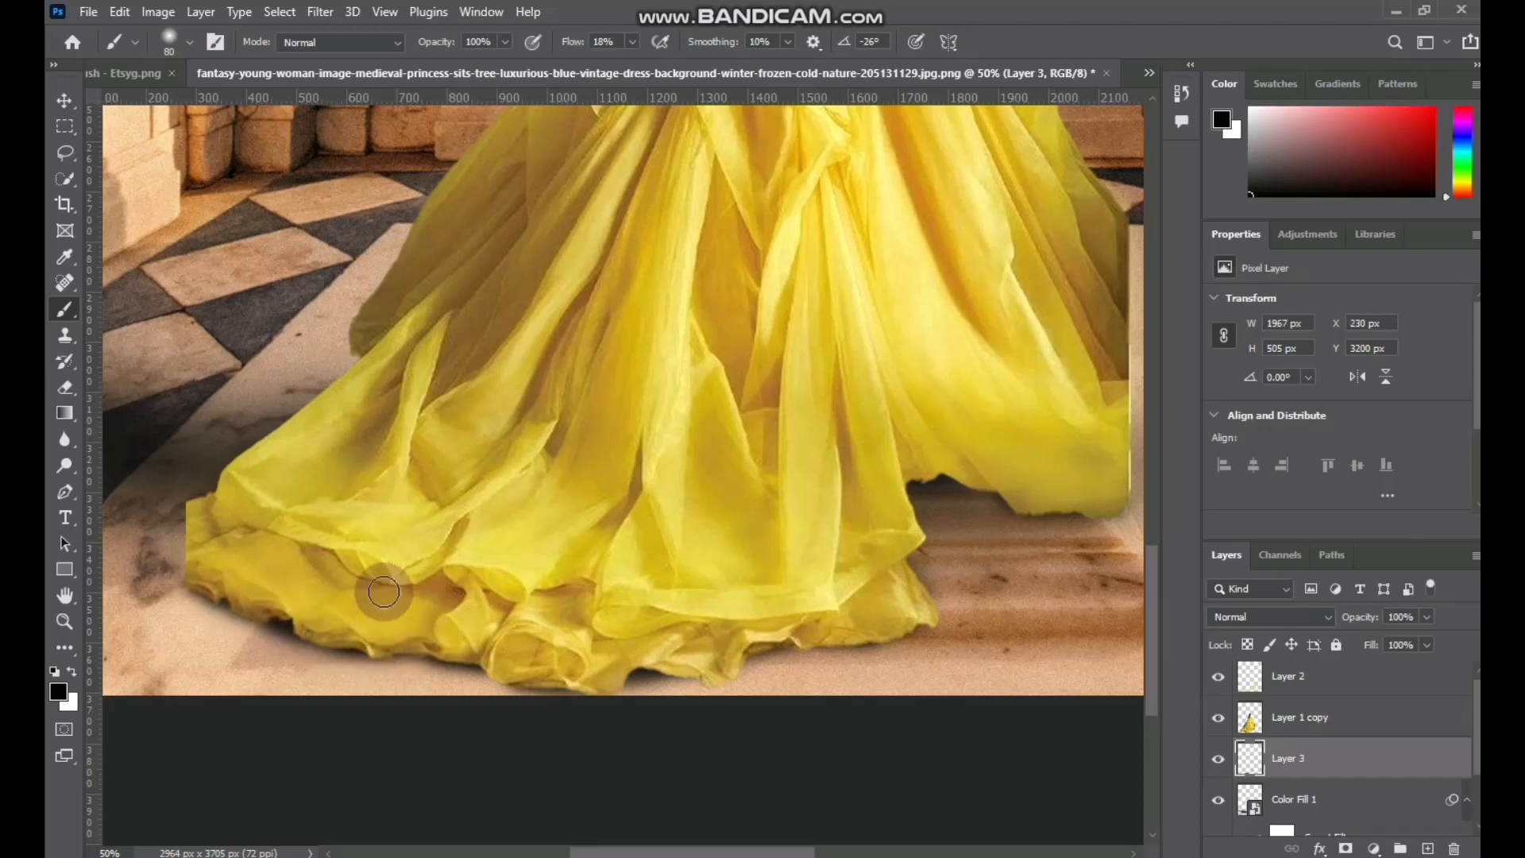
pyautogui.moveTo(302, 550); pyautogui.dragTo(342, 658)
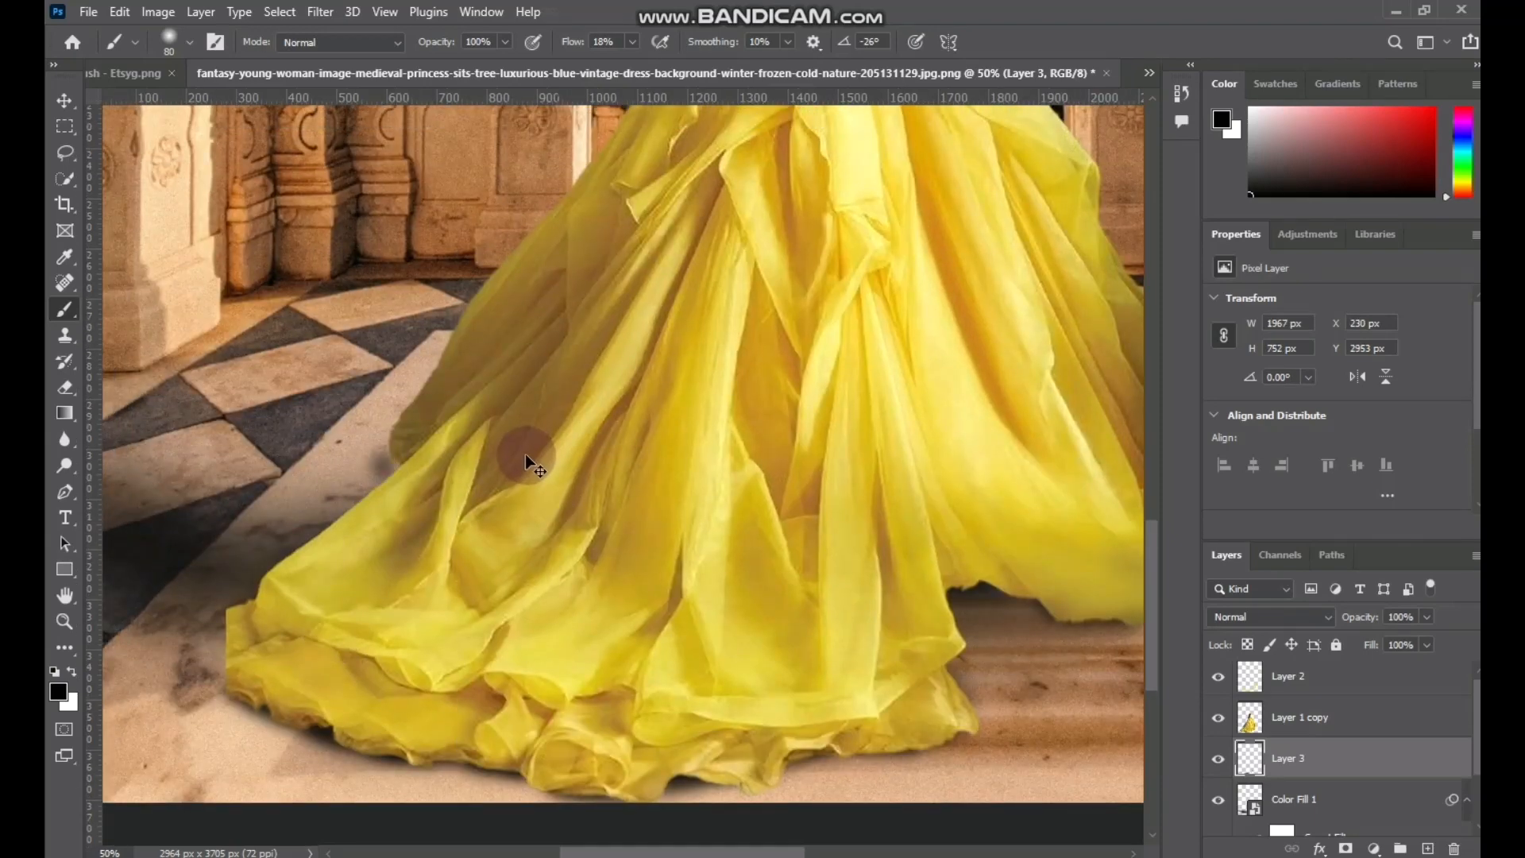
# - Undo the last contact shadow stroke and brush more black shadow along the gown's front hem
pyautogui.hotkey('ctrl', 'z')
pyautogui.moveTo(463, 611); pyautogui.dragTo(489, 495)
pyautogui.moveTo(278, 567)
pyautogui.mouseDown()
pyautogui.moveTo(242, 553)
pyautogui.moveTo(279, 596)
pyautogui.moveTo(267, 587)
pyautogui.moveTo(402, 602)
pyautogui.moveTo(396, 589)
pyautogui.moveTo(316, 600)
pyautogui.moveTo(434, 646)
pyautogui.moveTo(554, 669)
pyautogui.moveTo(654, 662)
pyautogui.moveTo(291, 593)
pyautogui.moveTo(594, 672)
pyautogui.moveTo(546, 669)
pyautogui.moveTo(768, 667)
pyautogui.mouseUp()
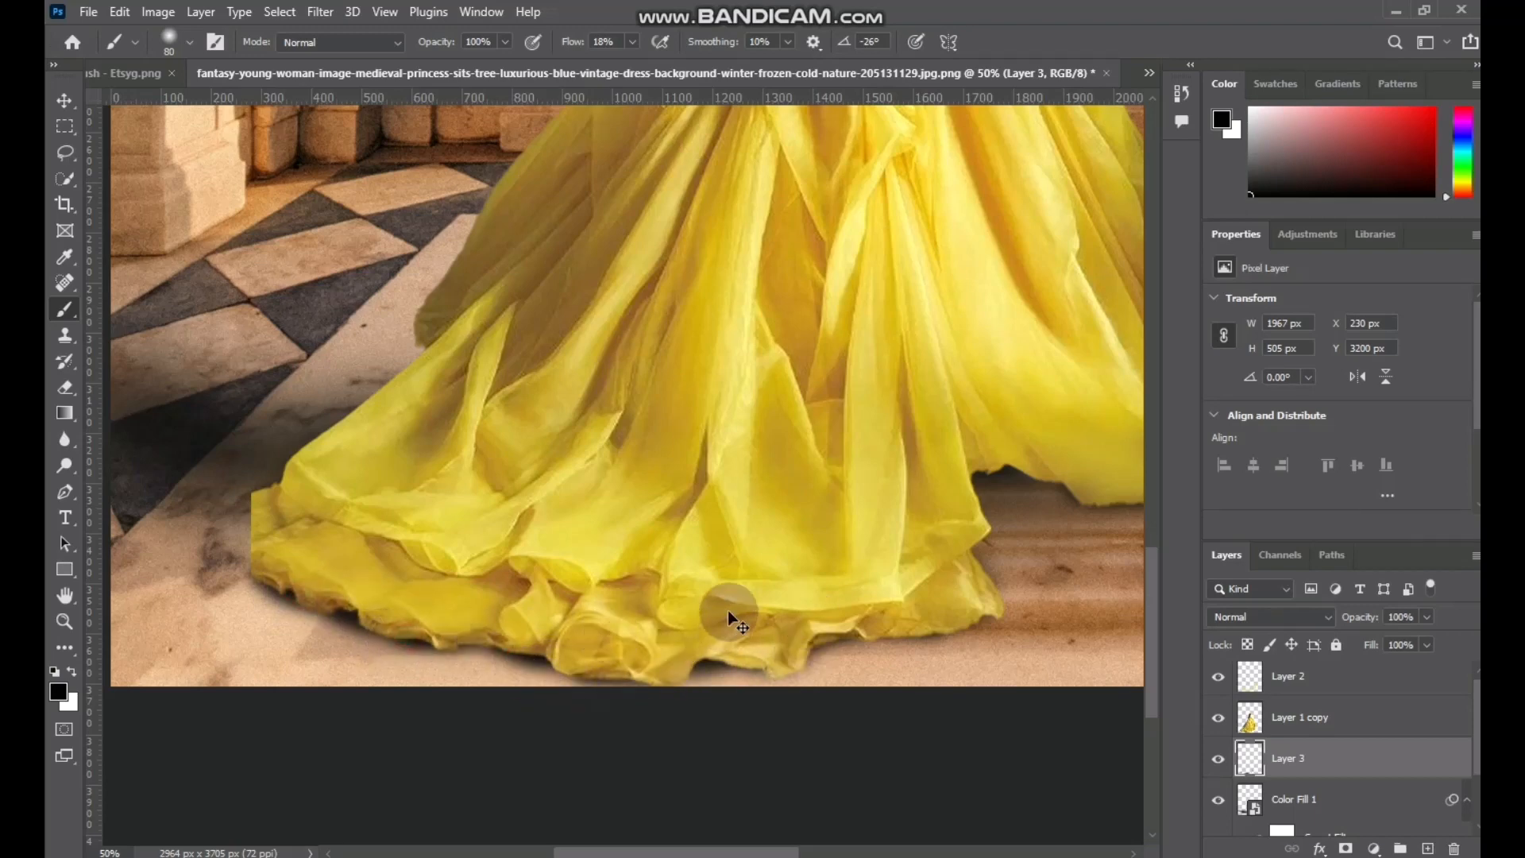
pyautogui.hotkey('ctrl', '-')
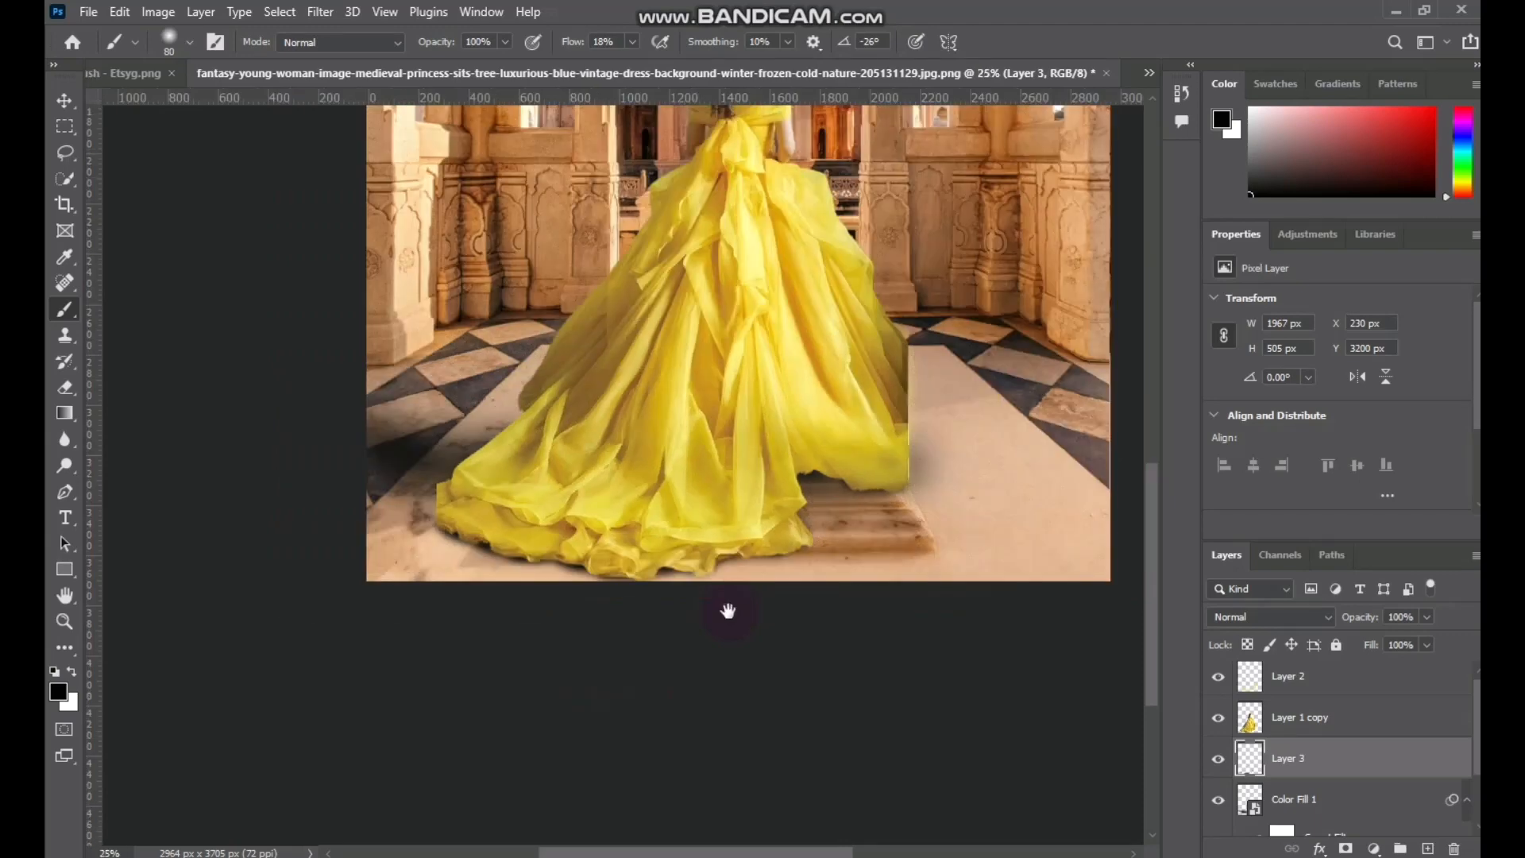
pyautogui.moveTo(737, 443); pyautogui.dragTo(708, 607)
pyautogui.moveTo(885, 565); pyautogui.dragTo(860, 635)
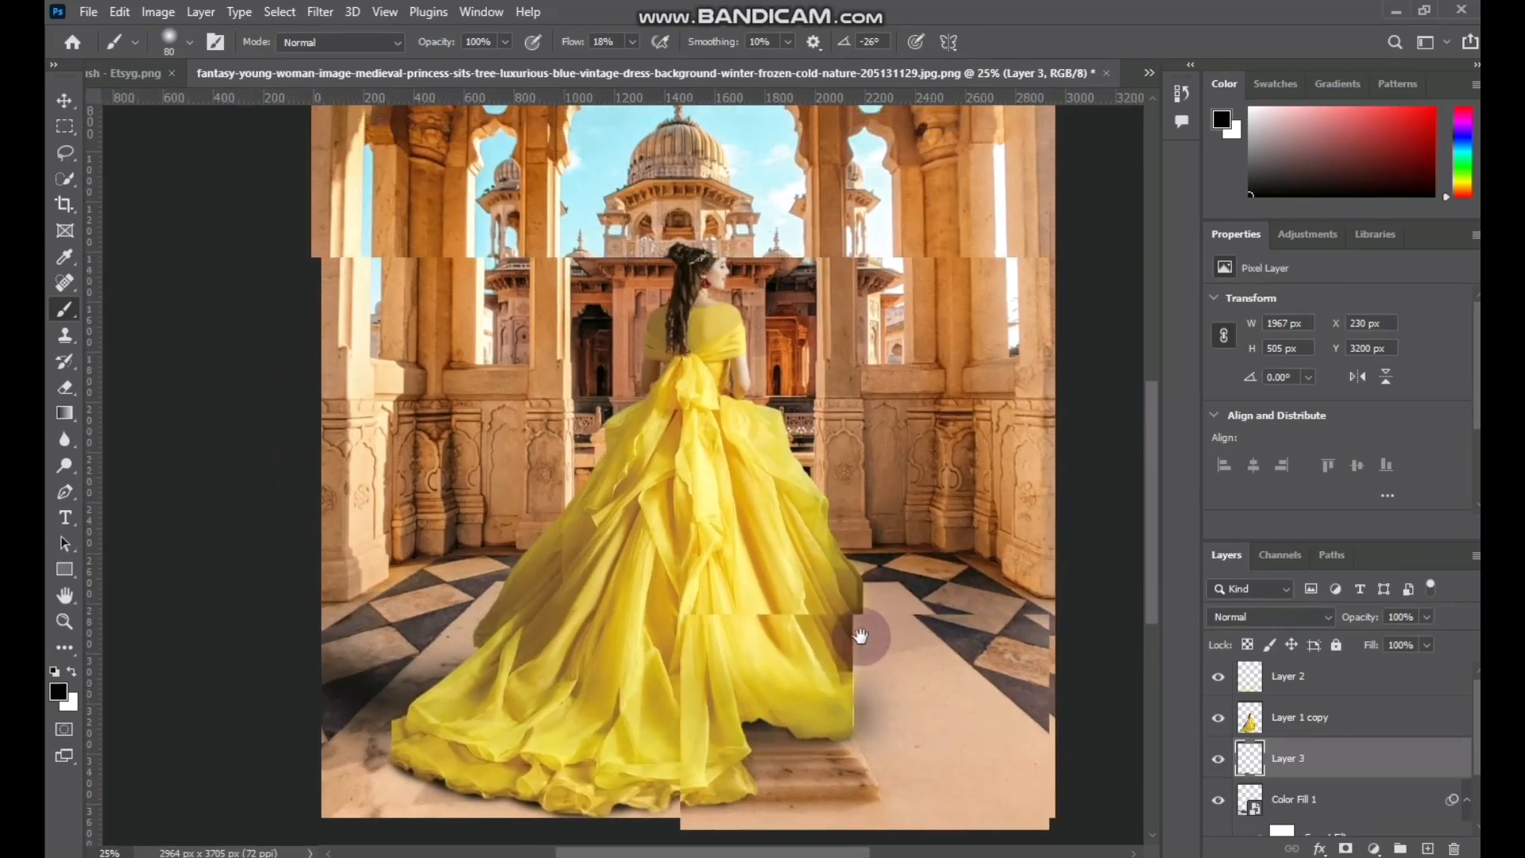
# - Add a new layer above the contact shadow and set the foreground colour to a yellow sampled from the gown's left hem
pyautogui.click(1427, 848)
pyautogui.moveTo(540, 693); pyautogui.dragTo(511, 605)
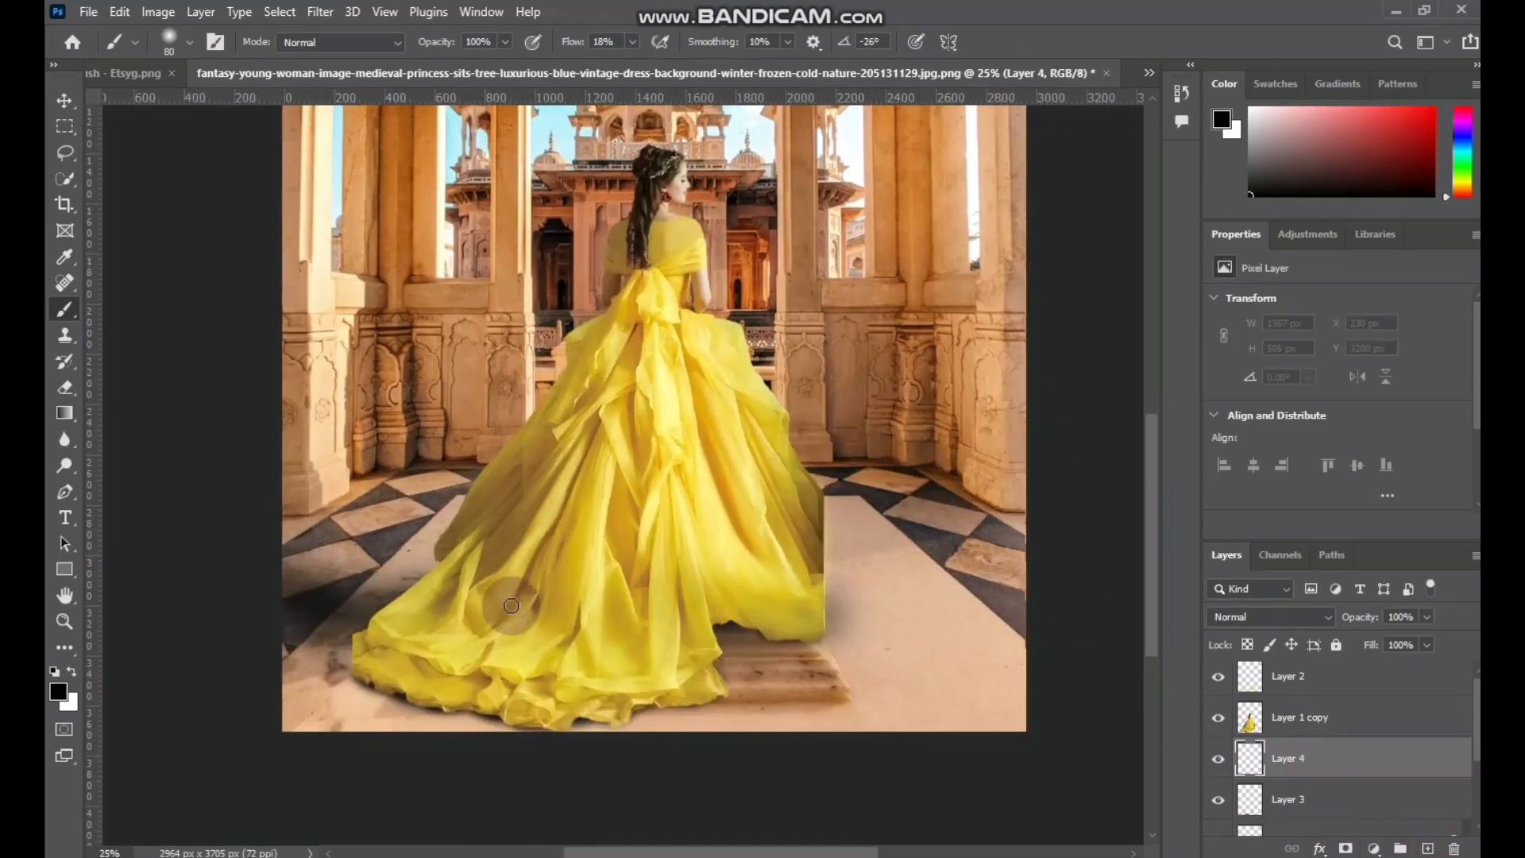
pyautogui.click(57, 690)
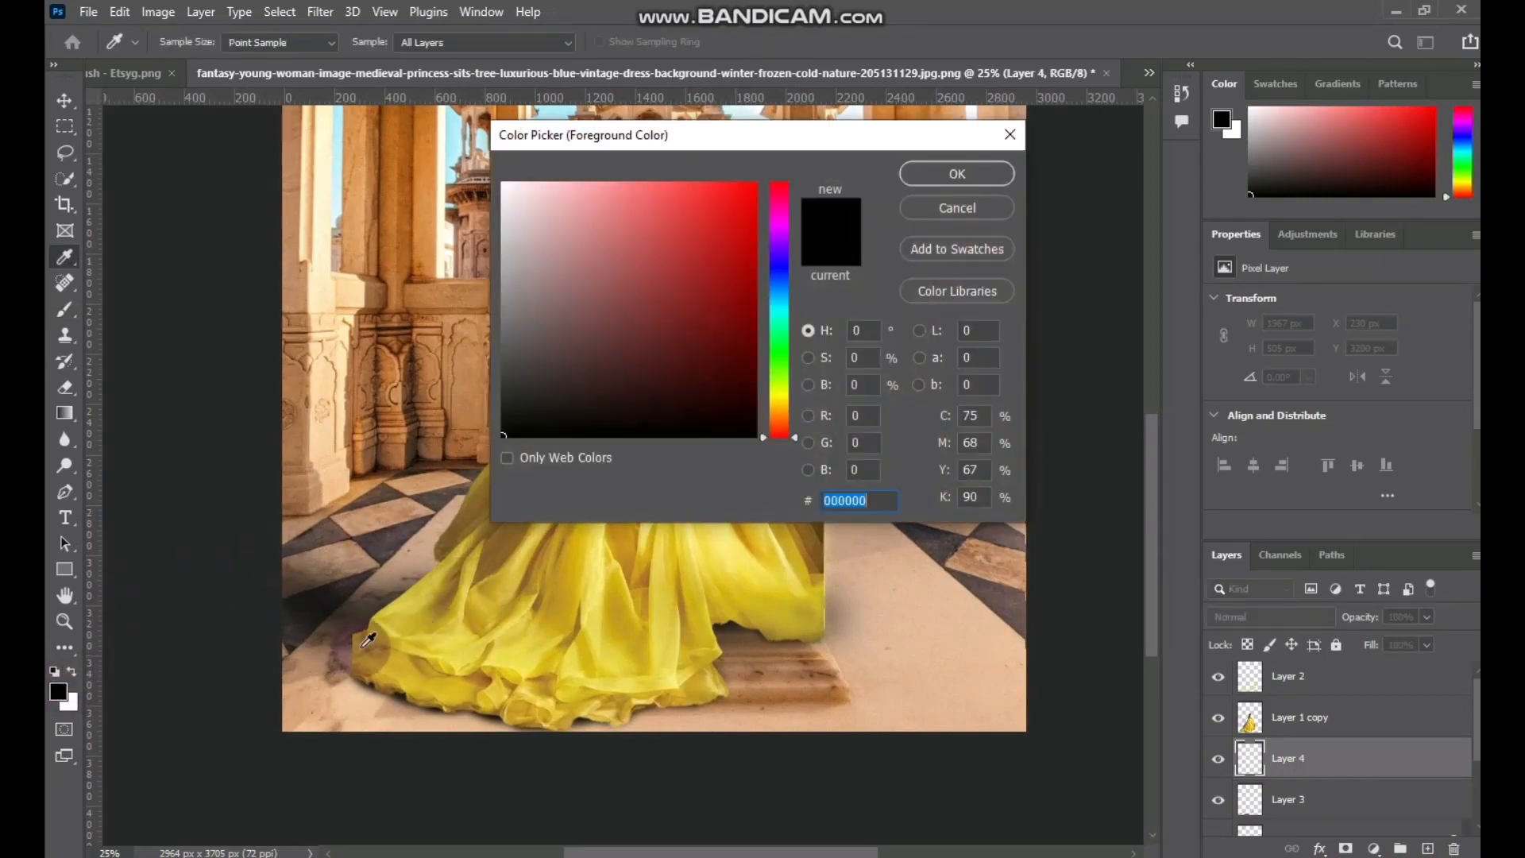
pyautogui.click(385, 627)
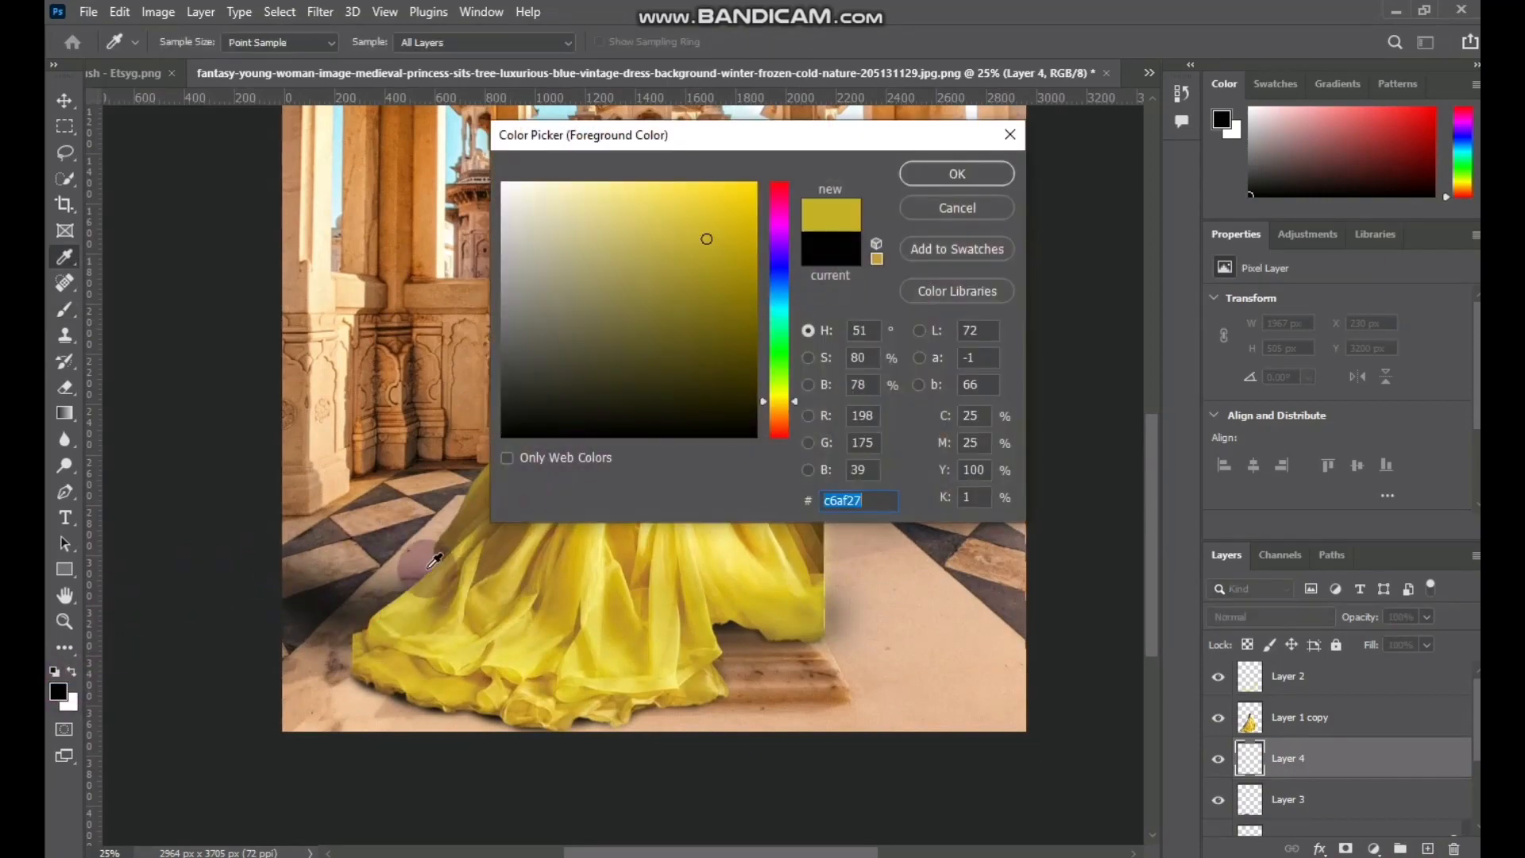
pyautogui.click(957, 173)
pyautogui.press('b')
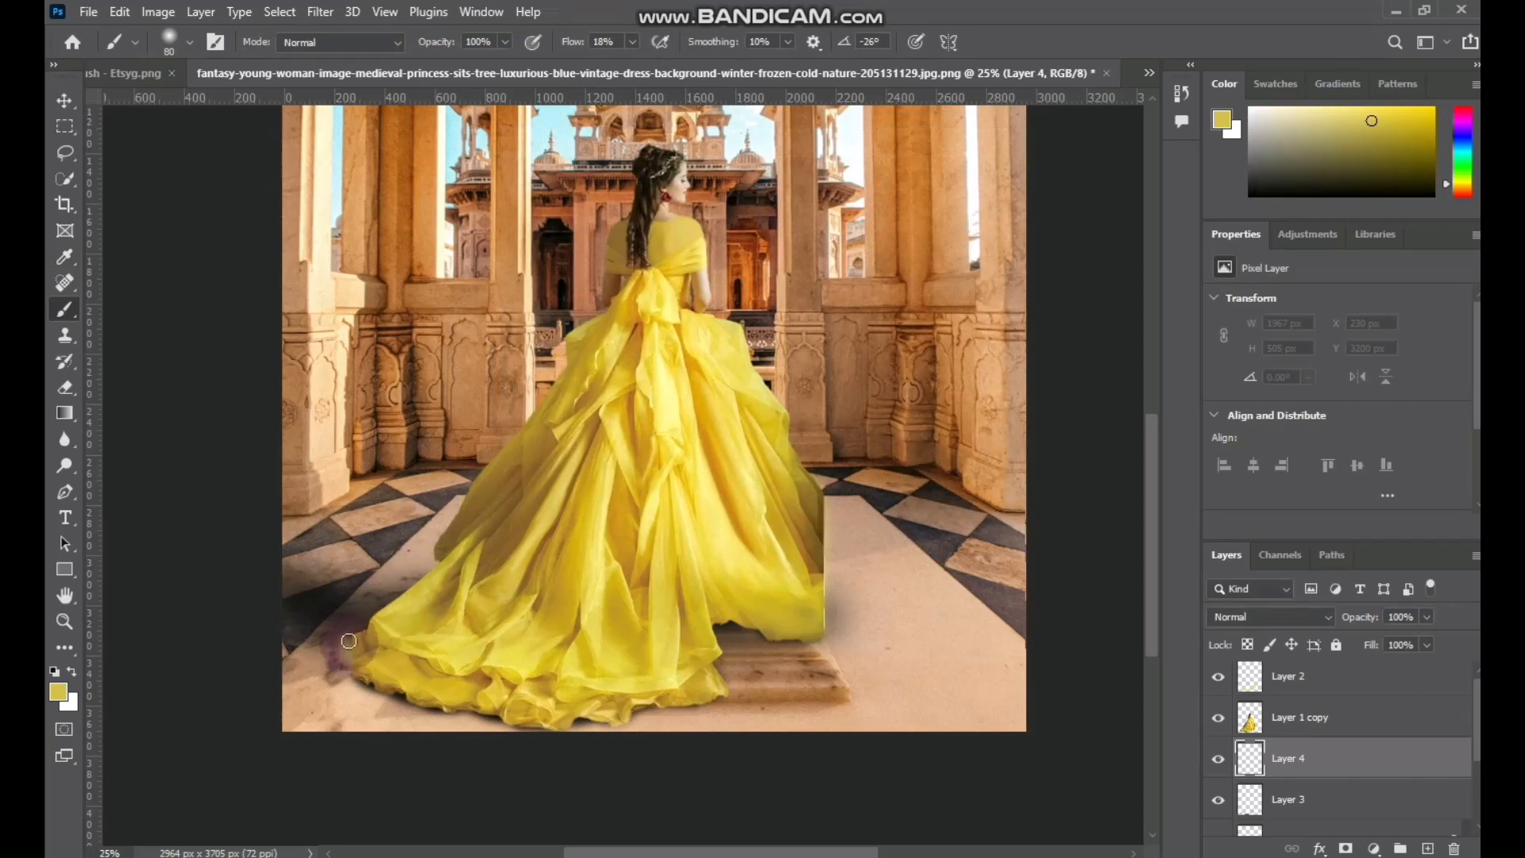
# - Paint yellow over the cut-off left tip of the gown's hem and move that layer to the top of the stack
pyautogui.moveTo(348, 650); pyautogui.dragTo(362, 636)
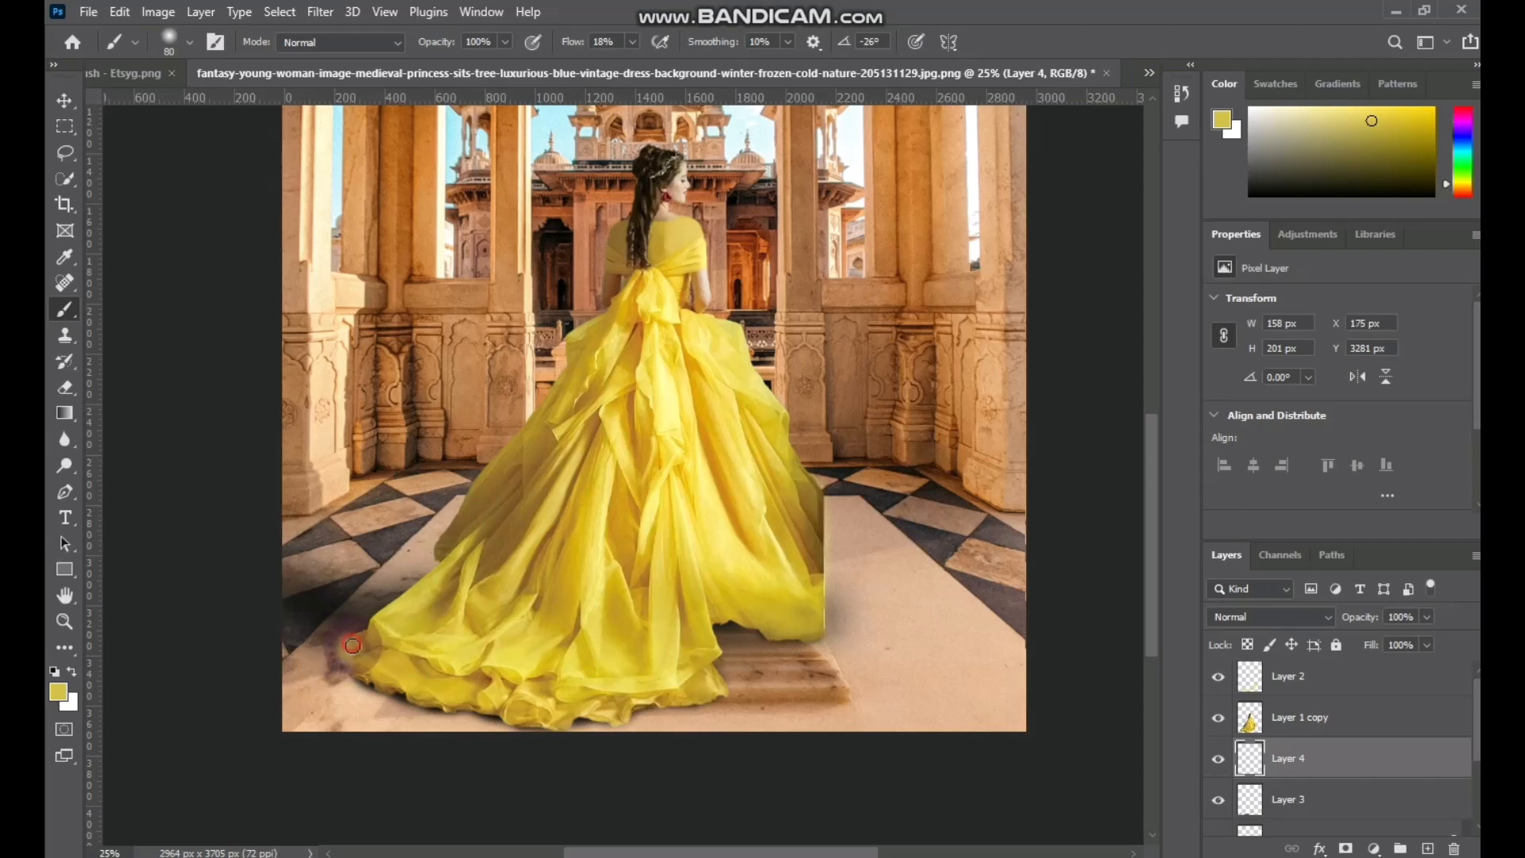
pyautogui.moveTo(358, 645); pyautogui.dragTo(368, 638)
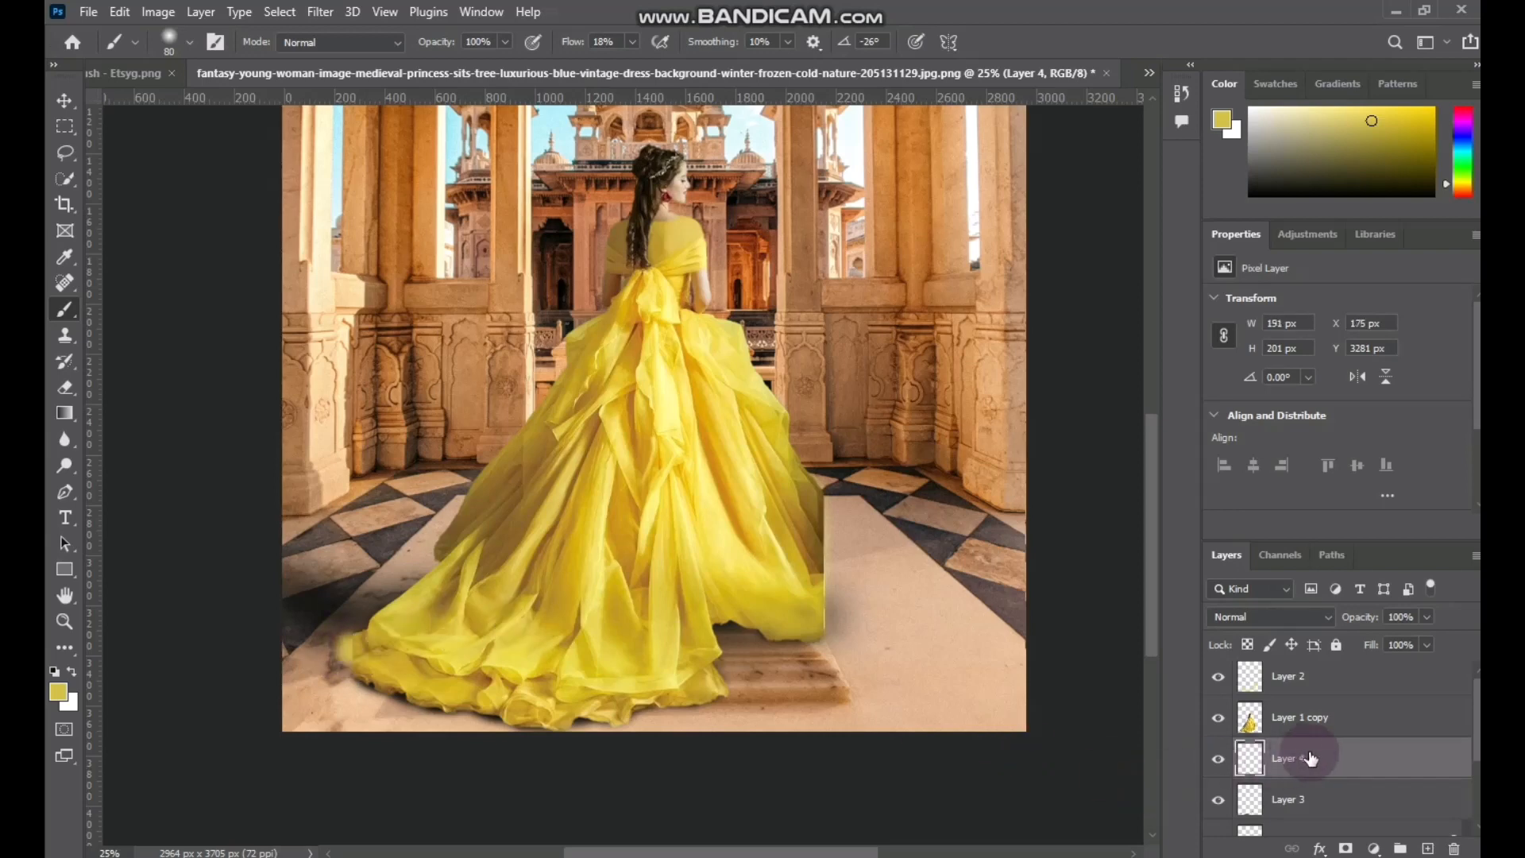
pyautogui.moveTo(1304, 755)
pyautogui.mouseDown()
pyautogui.moveTo(1312, 659)
pyautogui.moveTo(1295, 675)
pyautogui.mouseUp()
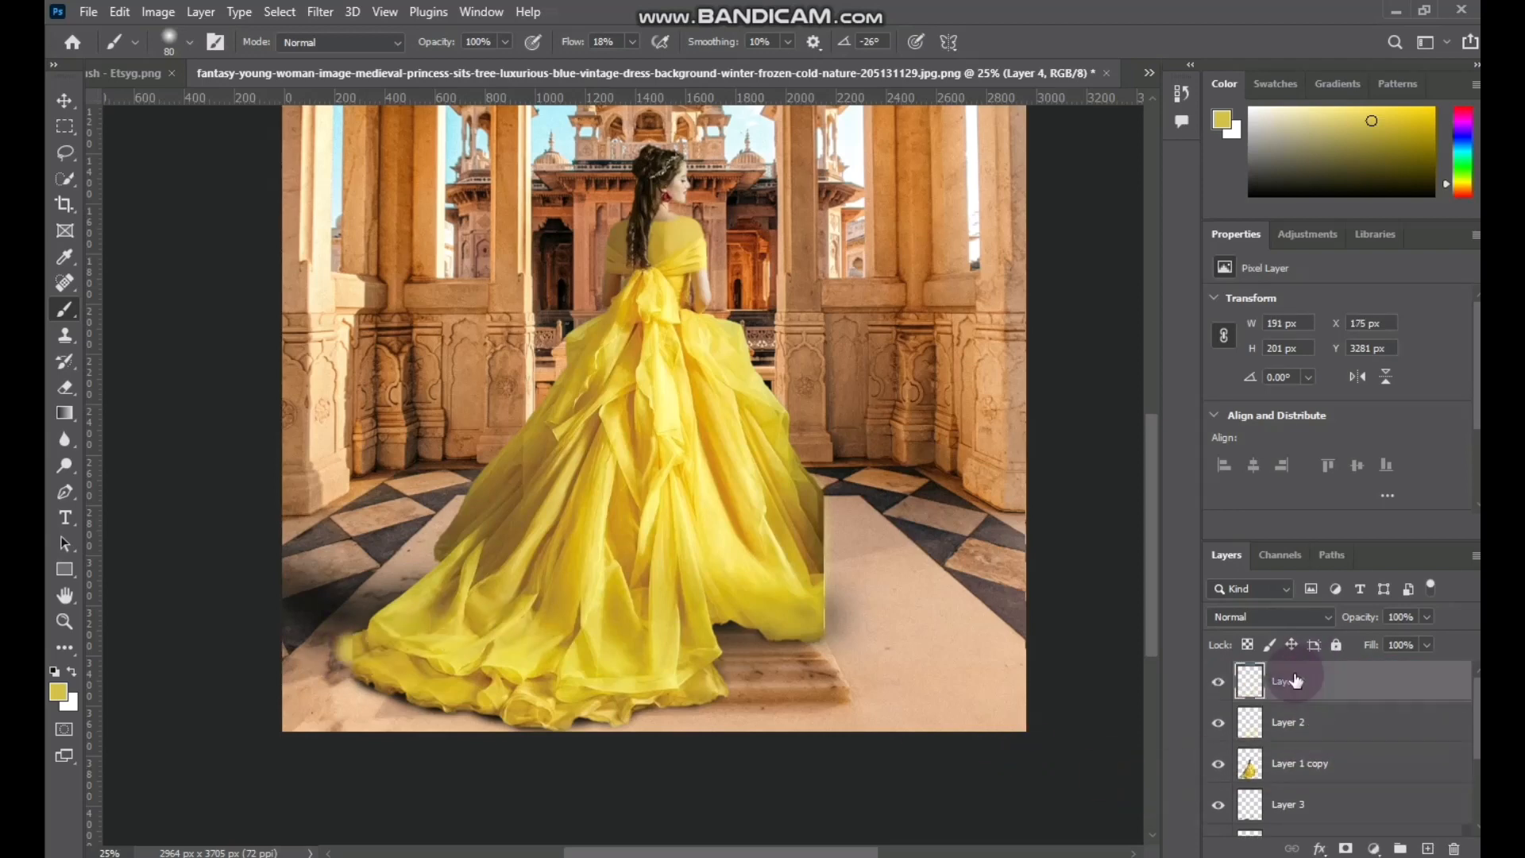
# - Brush yellow beyond the gown's cut-off right edge to extend the skirt, and set the layer's blend mode to Hard Light
pyautogui.hotkey('ctrl', '-')
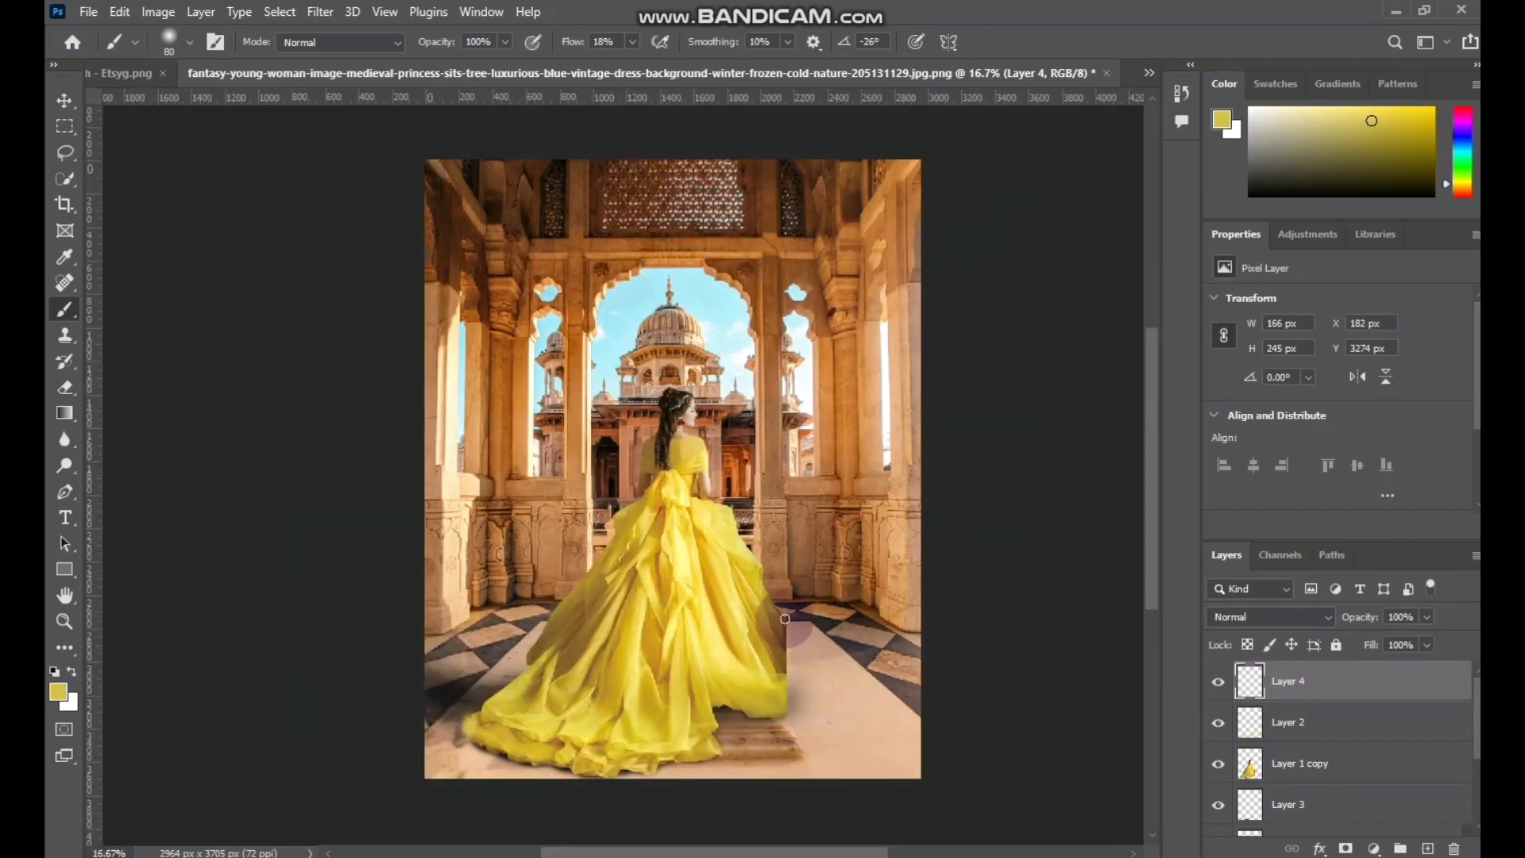
pyautogui.moveTo(777, 615)
pyautogui.mouseDown()
pyautogui.moveTo(807, 686)
pyautogui.moveTo(767, 474)
pyautogui.mouseUp()
pyautogui.hotkey('ctrl', '+')
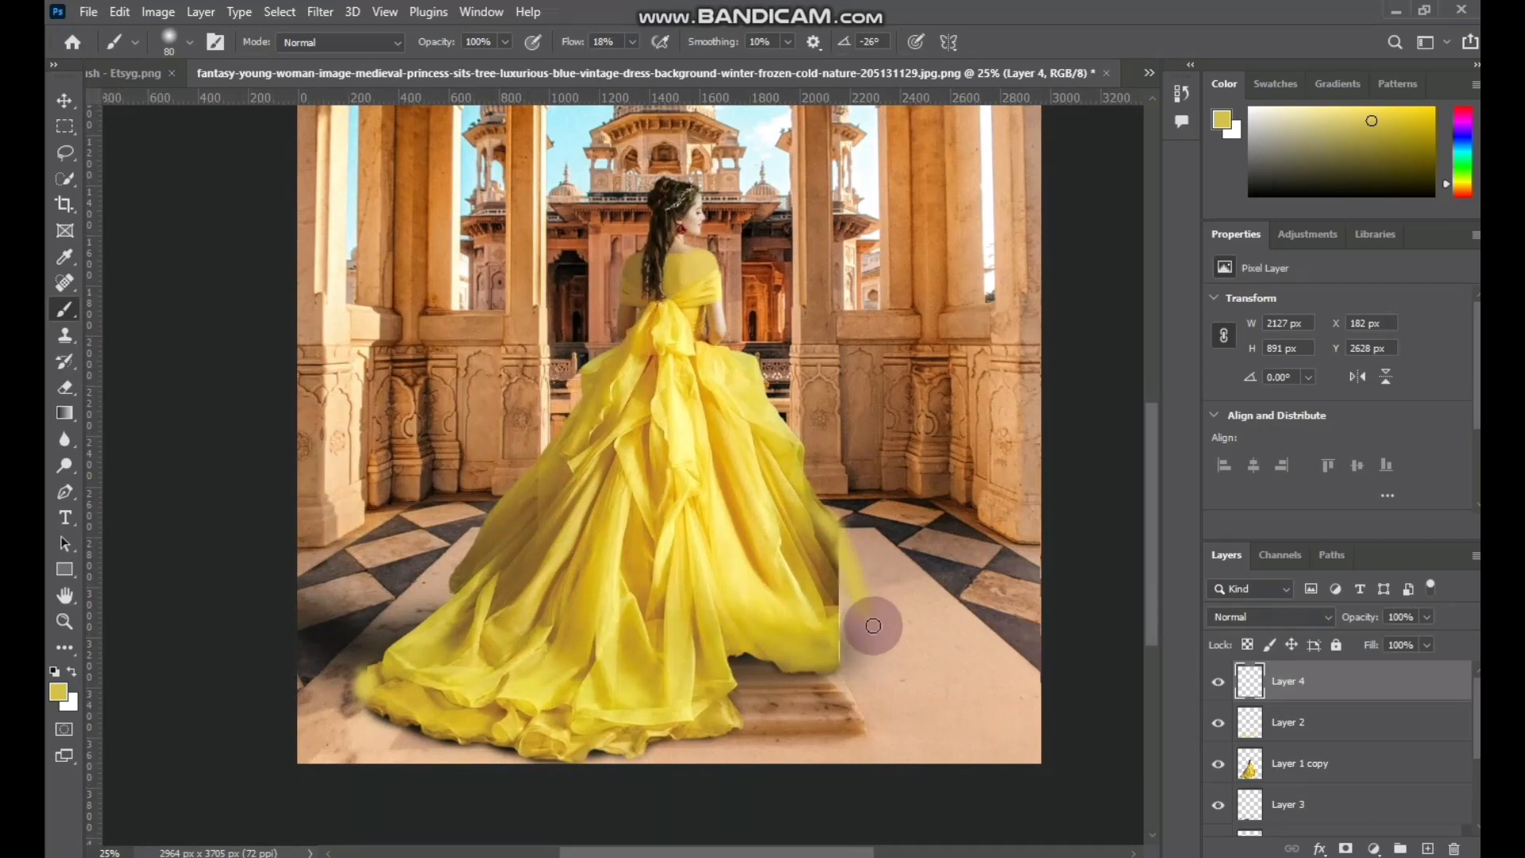
pyautogui.moveTo(850, 592)
pyautogui.mouseDown()
pyautogui.moveTo(861, 637)
pyautogui.moveTo(819, 537)
pyautogui.moveTo(852, 599)
pyautogui.moveTo(851, 641)
pyautogui.moveTo(819, 561)
pyautogui.moveTo(825, 575)
pyautogui.moveTo(829, 528)
pyautogui.moveTo(857, 594)
pyautogui.moveTo(842, 675)
pyautogui.moveTo(879, 662)
pyautogui.moveTo(847, 673)
pyautogui.moveTo(846, 655)
pyautogui.moveTo(879, 645)
pyautogui.moveTo(865, 618)
pyautogui.moveTo(883, 655)
pyautogui.moveTo(859, 596)
pyautogui.moveTo(881, 653)
pyautogui.moveTo(858, 673)
pyautogui.moveTo(812, 569)
pyautogui.moveTo(830, 561)
pyautogui.moveTo(814, 536)
pyautogui.moveTo(834, 650)
pyautogui.moveTo(844, 555)
pyautogui.moveTo(840, 675)
pyautogui.moveTo(854, 654)
pyautogui.moveTo(888, 668)
pyautogui.moveTo(852, 616)
pyautogui.moveTo(879, 652)
pyautogui.mouseUp()
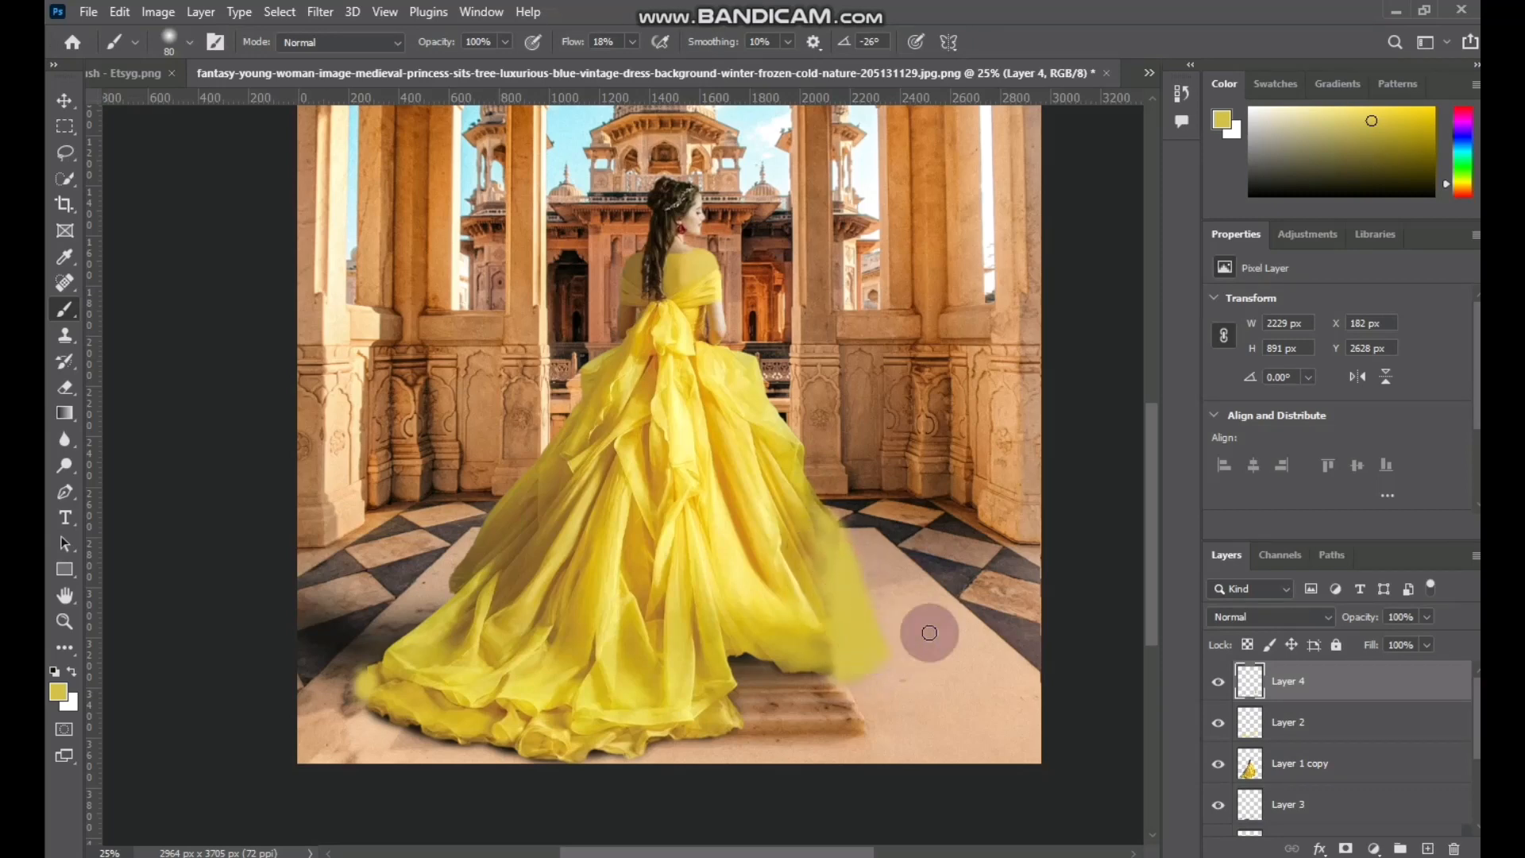
pyautogui.click(1326, 617)
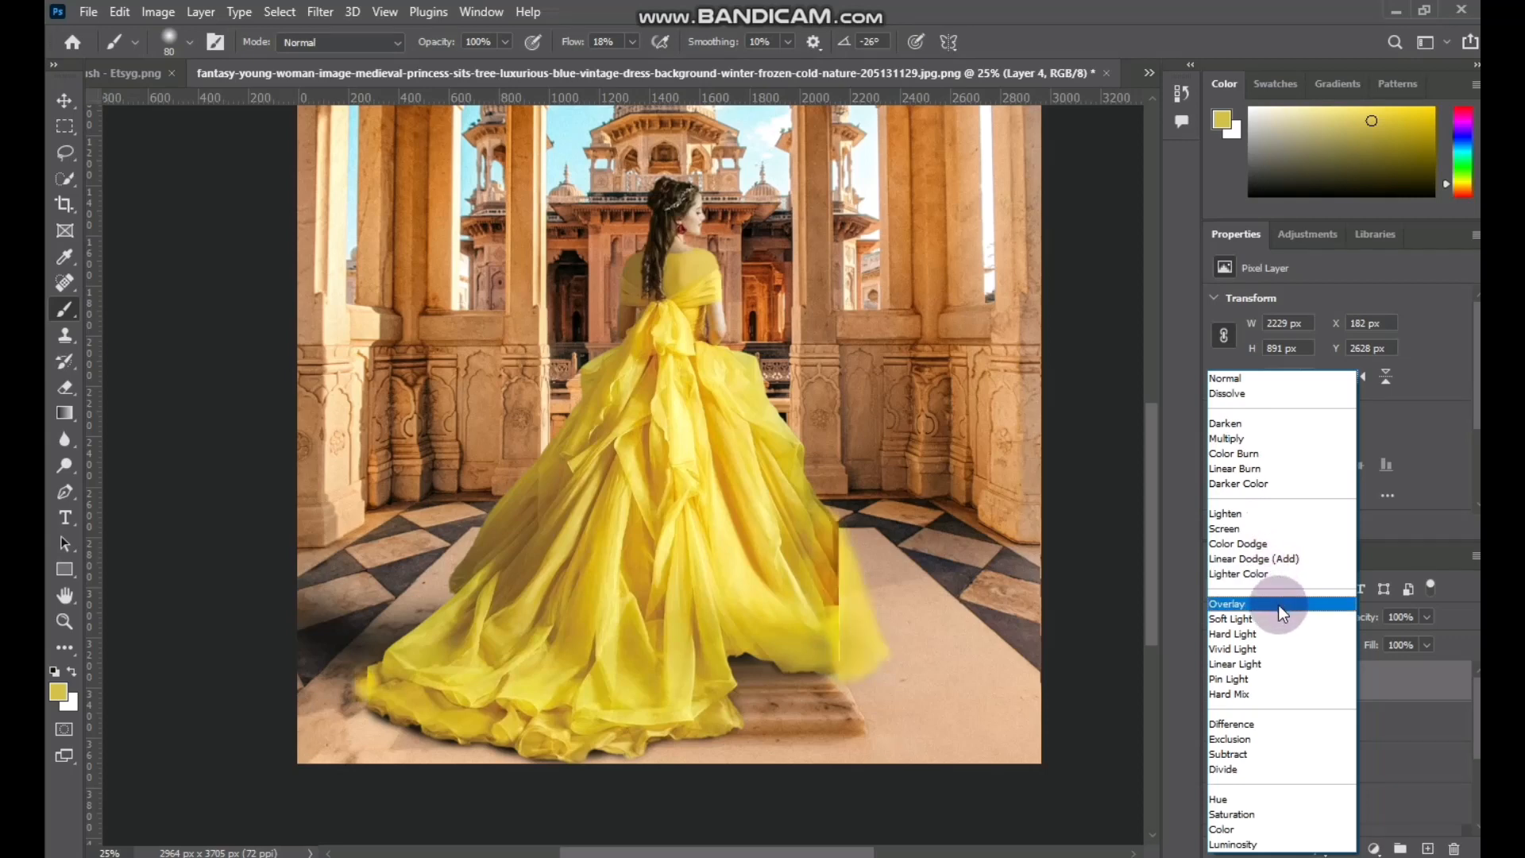
pyautogui.click(1284, 641)
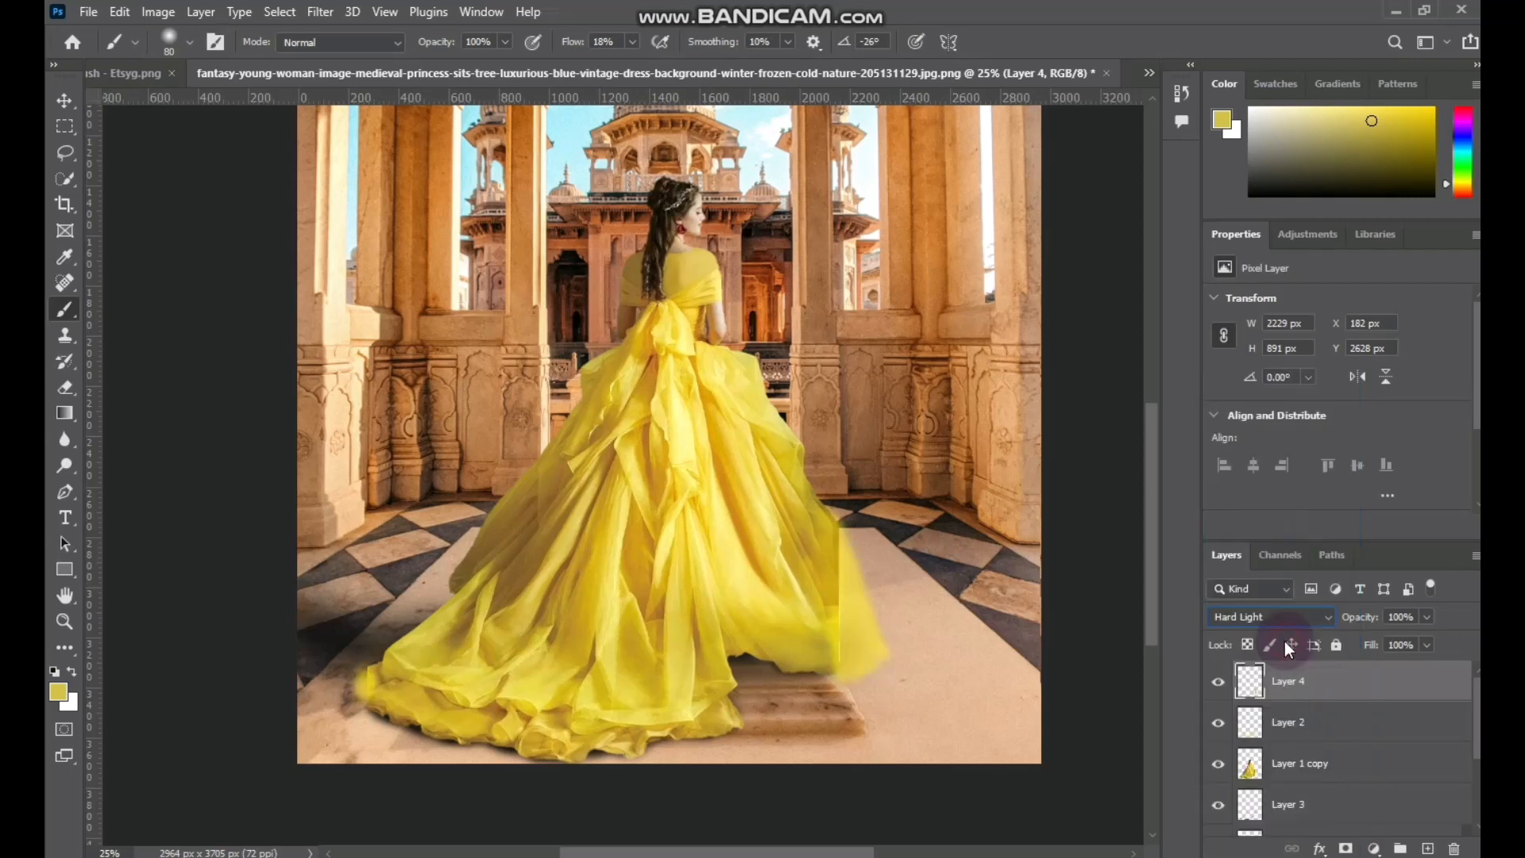
# - Add a new layer on top and paint yellow over the straight seam and the extended right side of the skirt
pyautogui.click(1429, 848)
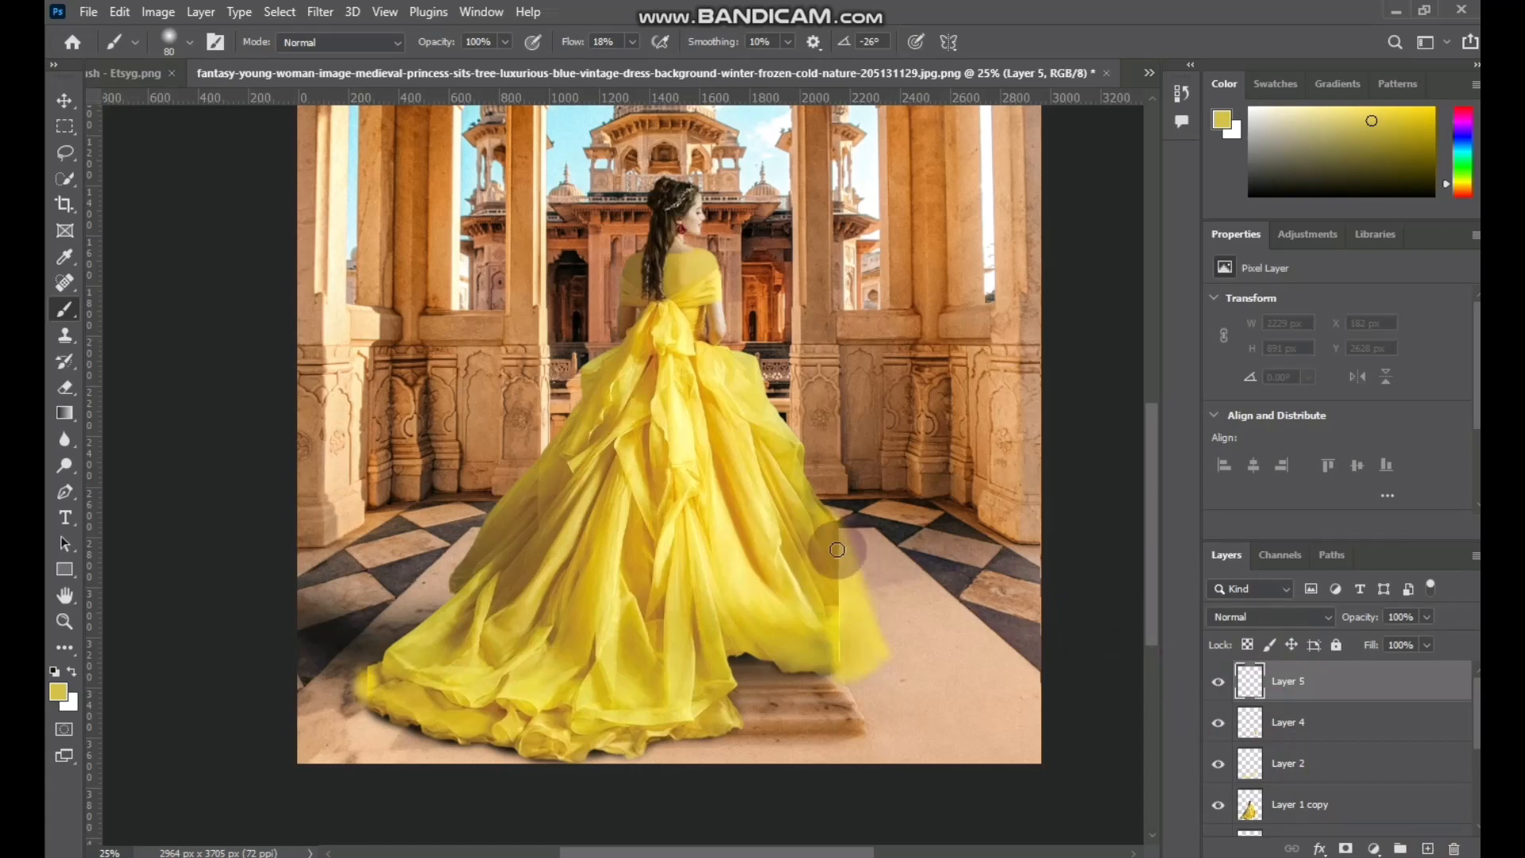
pyautogui.moveTo(837, 550); pyautogui.dragTo(847, 559)
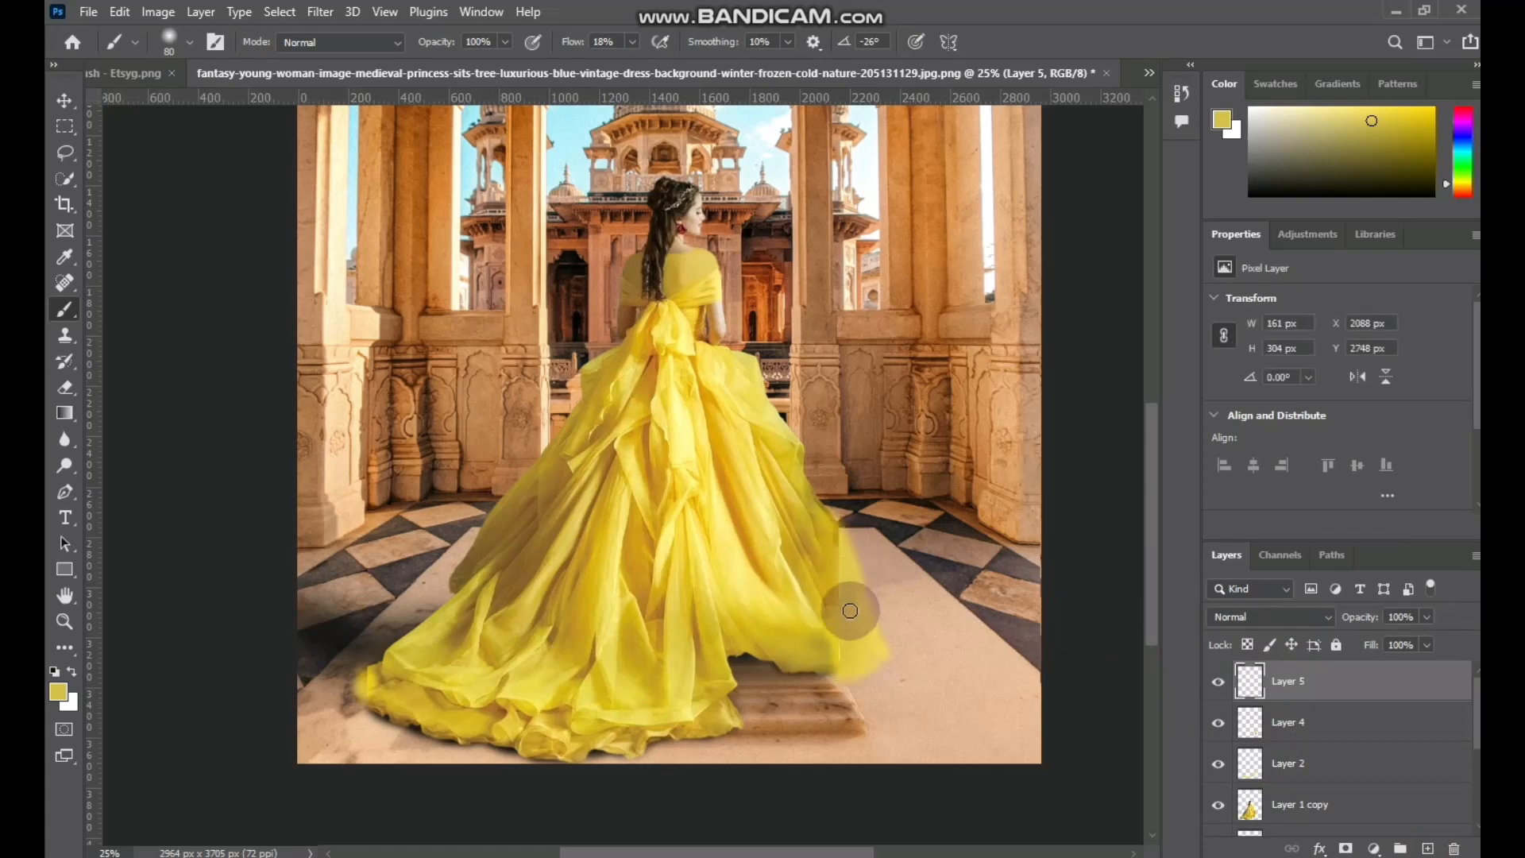
pyautogui.moveTo(868, 641)
pyautogui.mouseDown()
pyautogui.moveTo(842, 670)
pyautogui.moveTo(861, 578)
pyautogui.moveTo(848, 560)
pyautogui.moveTo(846, 614)
pyautogui.moveTo(840, 528)
pyautogui.moveTo(879, 651)
pyautogui.moveTo(842, 665)
pyautogui.moveTo(864, 667)
pyautogui.moveTo(858, 635)
pyautogui.moveTo(874, 659)
pyautogui.moveTo(848, 673)
pyautogui.moveTo(877, 658)
pyautogui.moveTo(839, 532)
pyautogui.moveTo(849, 635)
pyautogui.mouseUp()
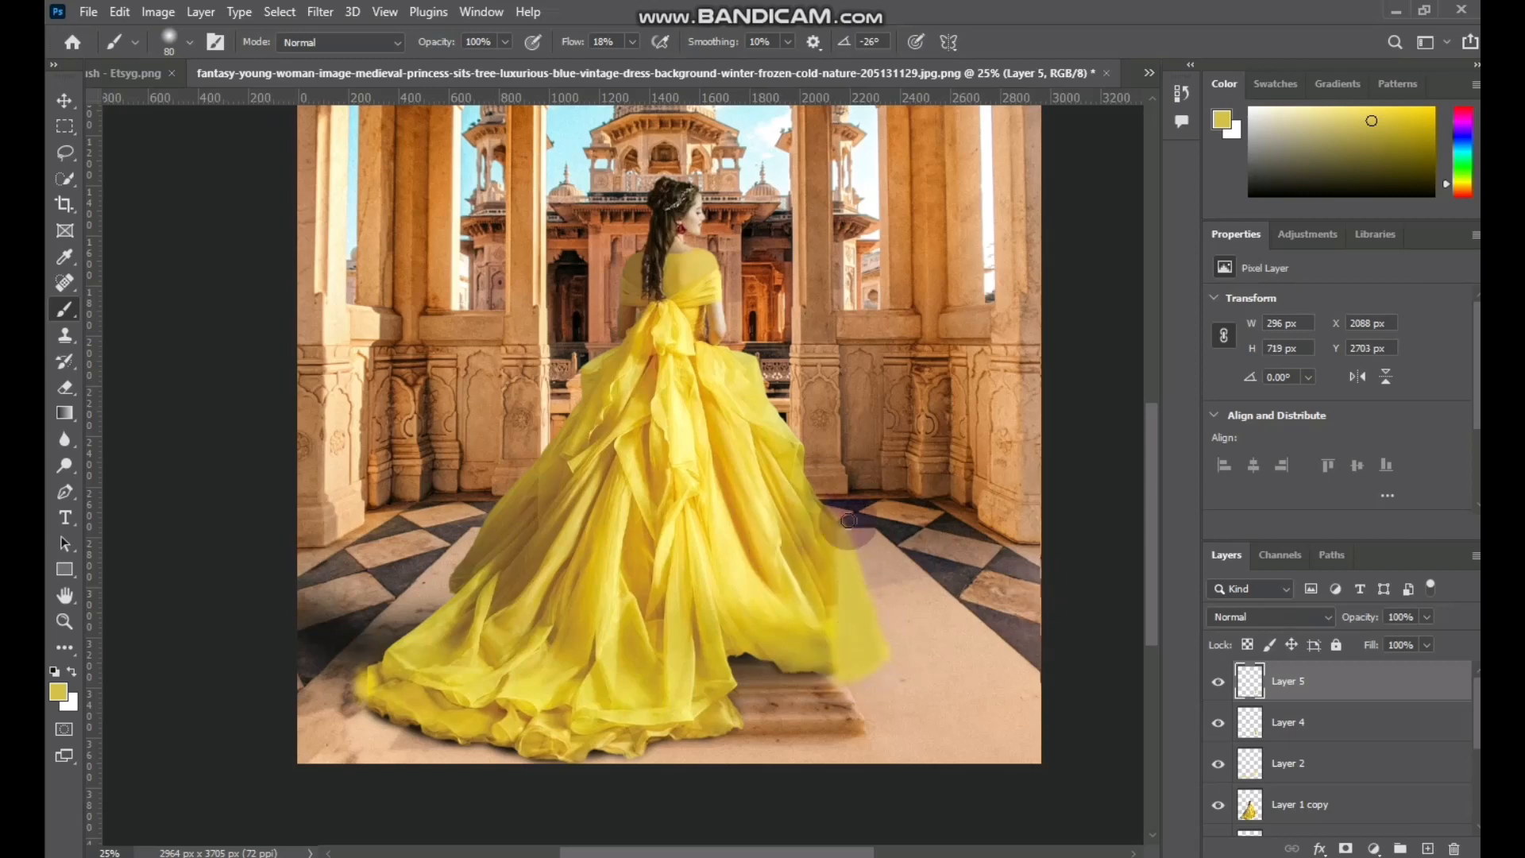
# - Choose a darker yellow and, with a 10 px brush, shade the outer edge of the skirt's right side
pyautogui.click(59, 689)
pyautogui.moveTo(626, 293)
pyautogui.mouseDown()
pyautogui.moveTo(658, 254)
pyautogui.moveTo(640, 246)
pyautogui.mouseUp()
pyautogui.click(942, 176)
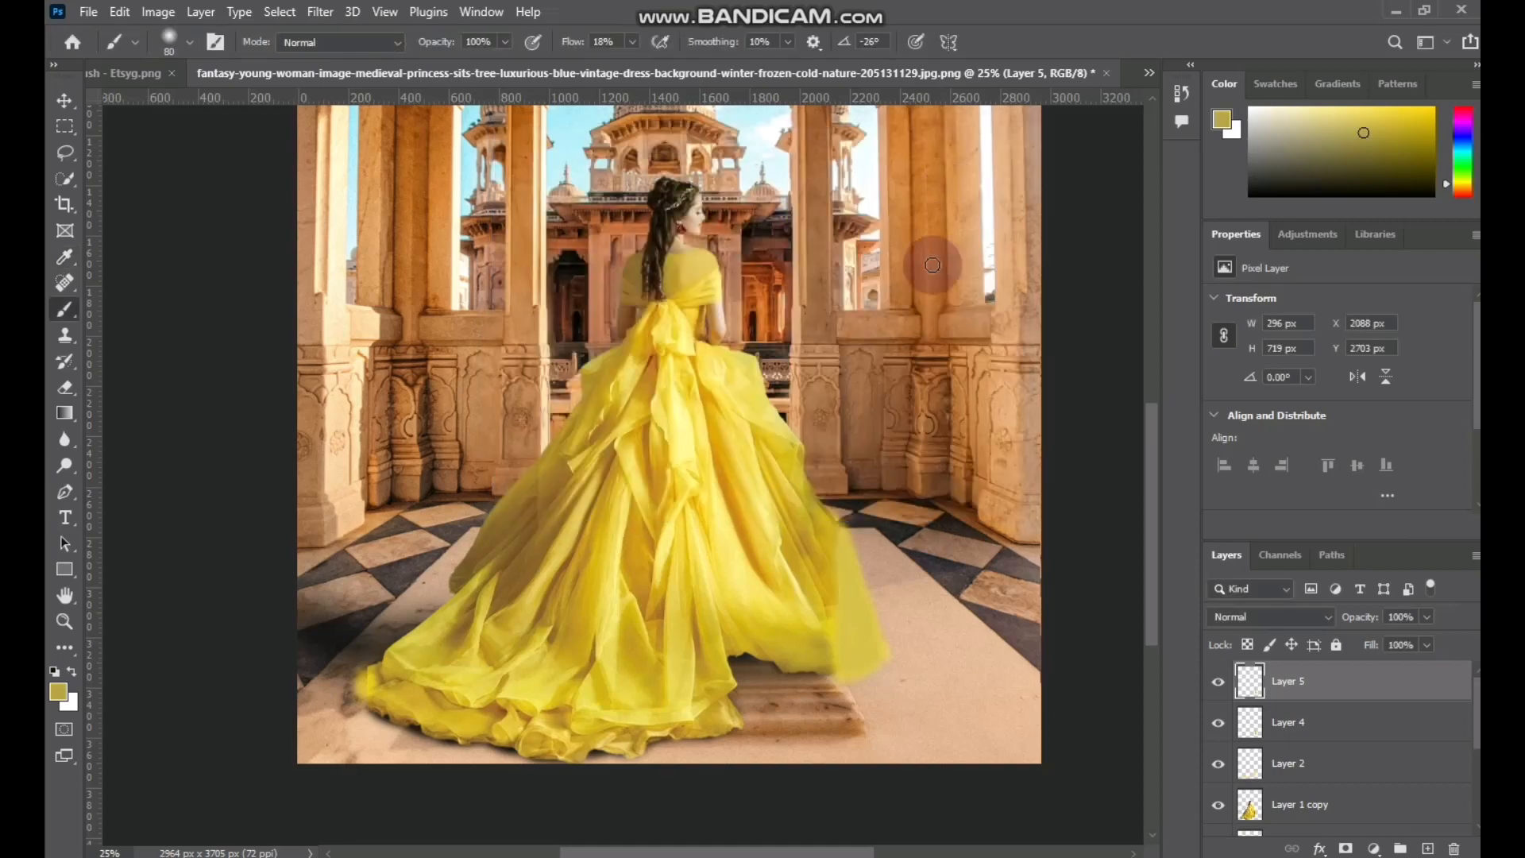
pyautogui.scroll(4, 842, 518)
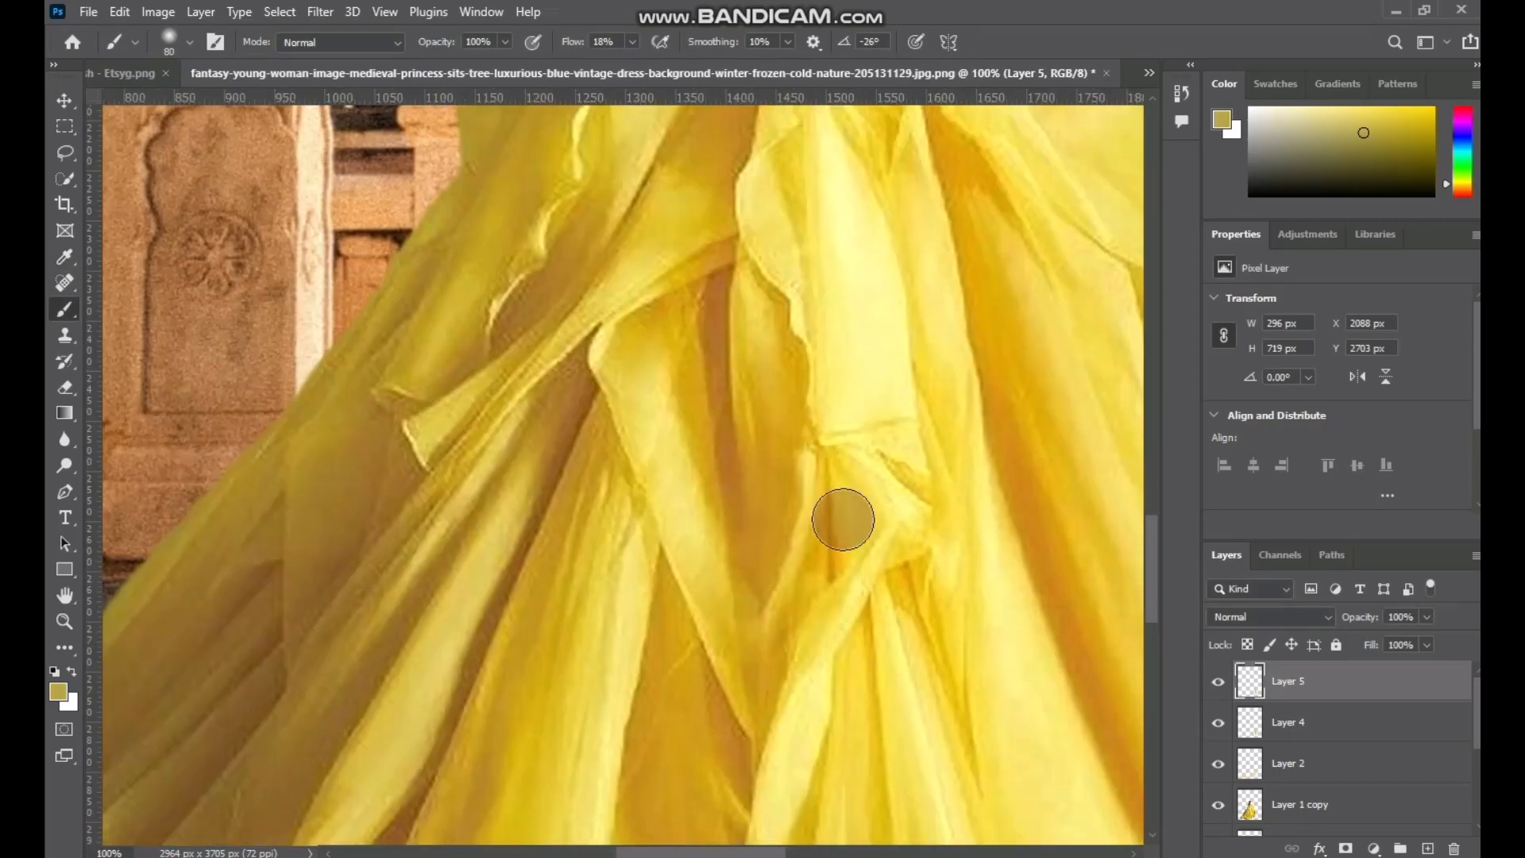
pyautogui.moveTo(873, 459); pyautogui.dragTo(374, 417)
pyautogui.moveTo(603, 374)
pyautogui.mouseDown()
pyautogui.moveTo(467, 235)
pyautogui.moveTo(462, 191)
pyautogui.mouseUp()
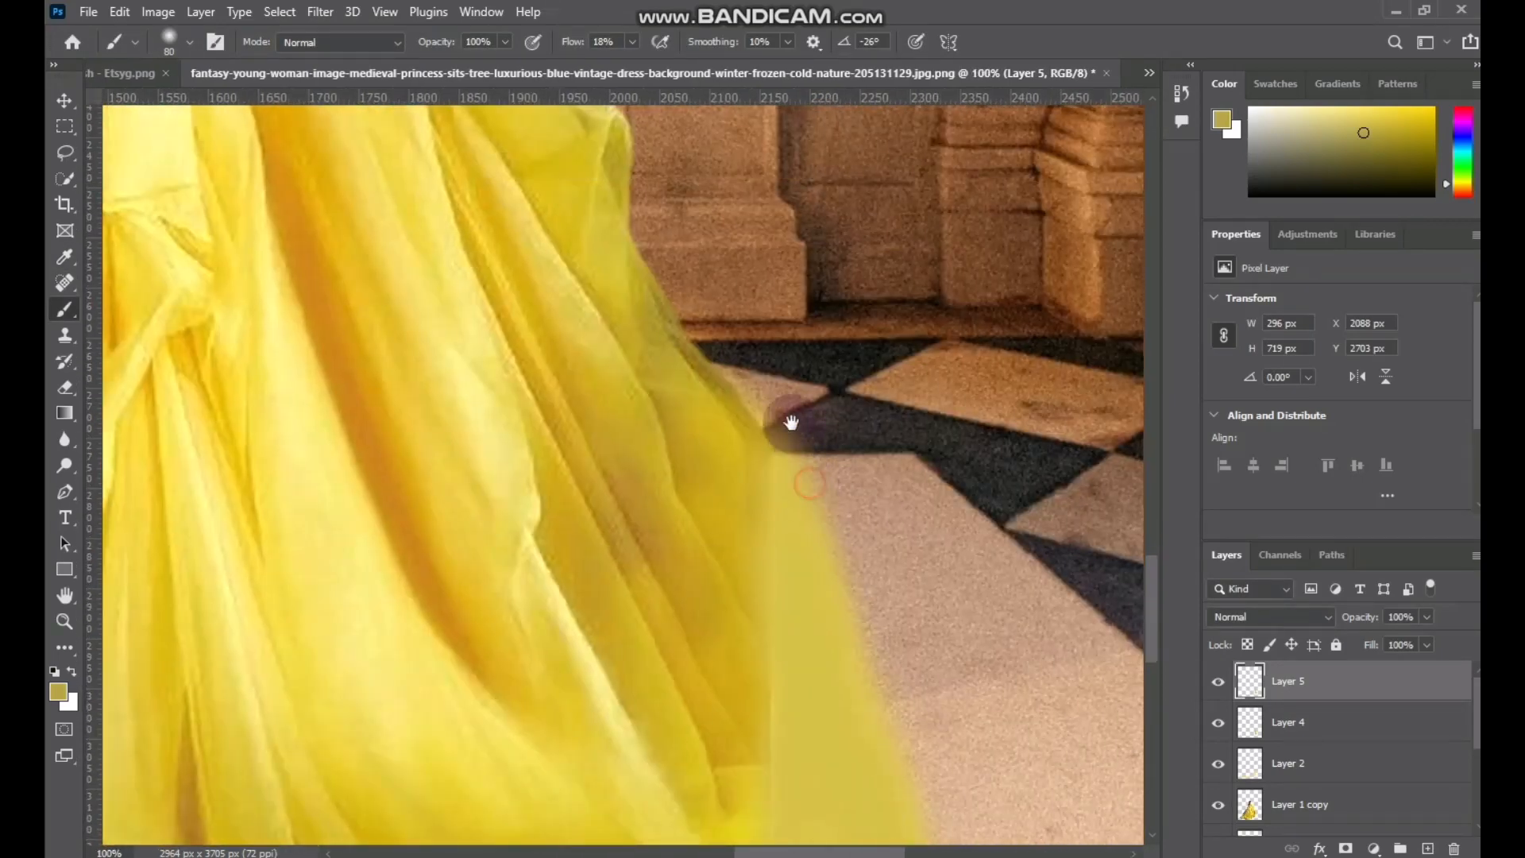
pyautogui.moveTo(790, 423); pyautogui.dragTo(755, 341)
pyautogui.press('[')
pyautogui.press('[')
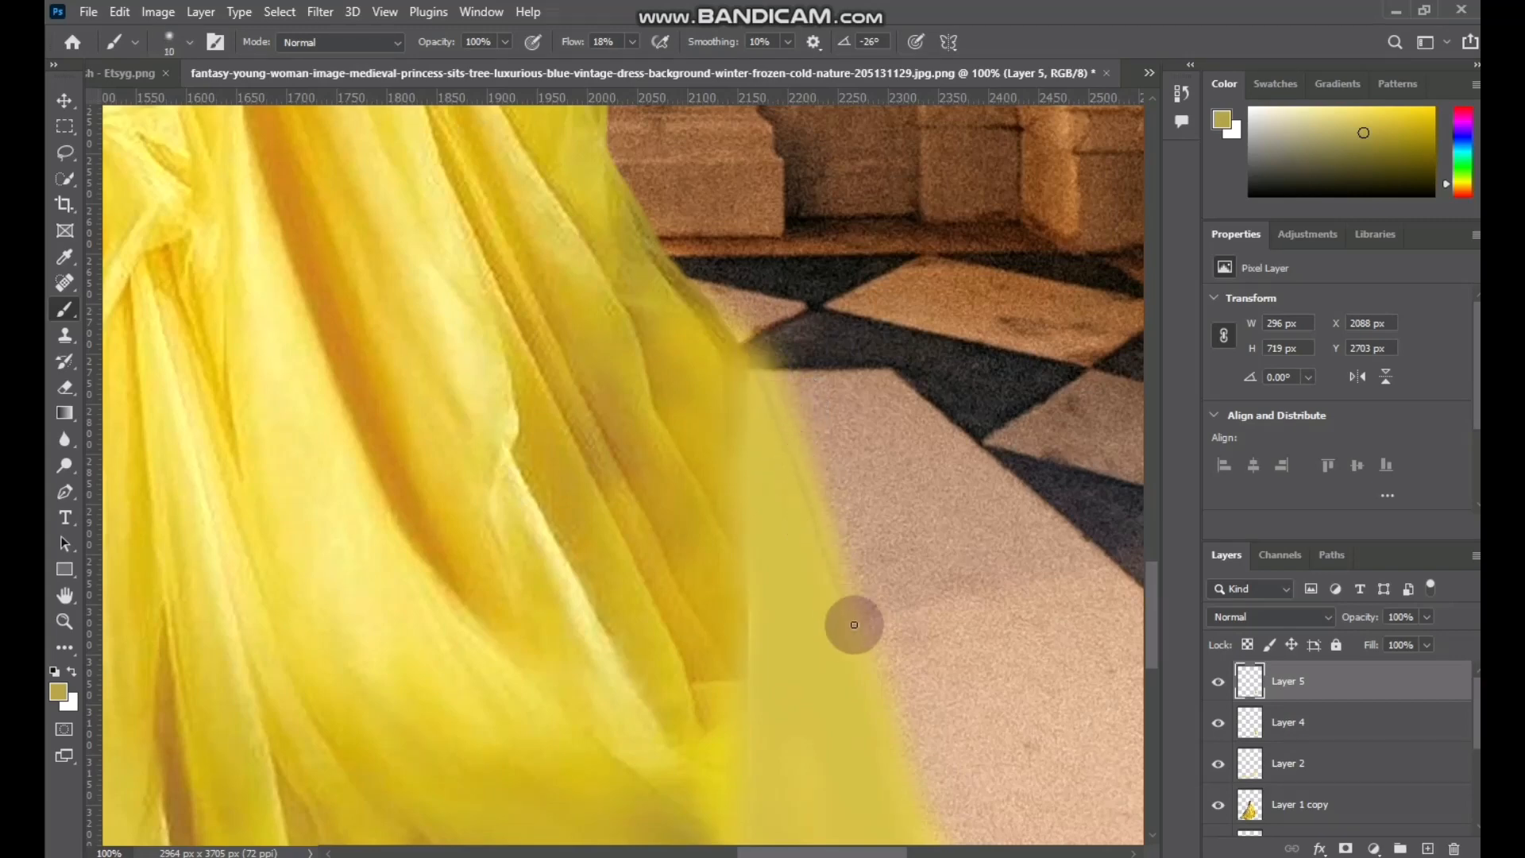
pyautogui.moveTo(951, 692)
pyautogui.mouseDown()
pyautogui.moveTo(884, 366)
pyautogui.moveTo(841, 453)
pyautogui.moveTo(882, 562)
pyautogui.moveTo(820, 623)
pyautogui.moveTo(736, 656)
pyautogui.moveTo(670, 640)
pyautogui.moveTo(770, 616)
pyautogui.moveTo(670, 646)
pyautogui.moveTo(779, 661)
pyautogui.moveTo(824, 633)
pyautogui.moveTo(878, 556)
pyautogui.moveTo(694, 671)
pyautogui.moveTo(757, 579)
pyautogui.moveTo(908, 798)
pyautogui.mouseUp()
pyautogui.moveTo(869, 312); pyautogui.dragTo(909, 463)
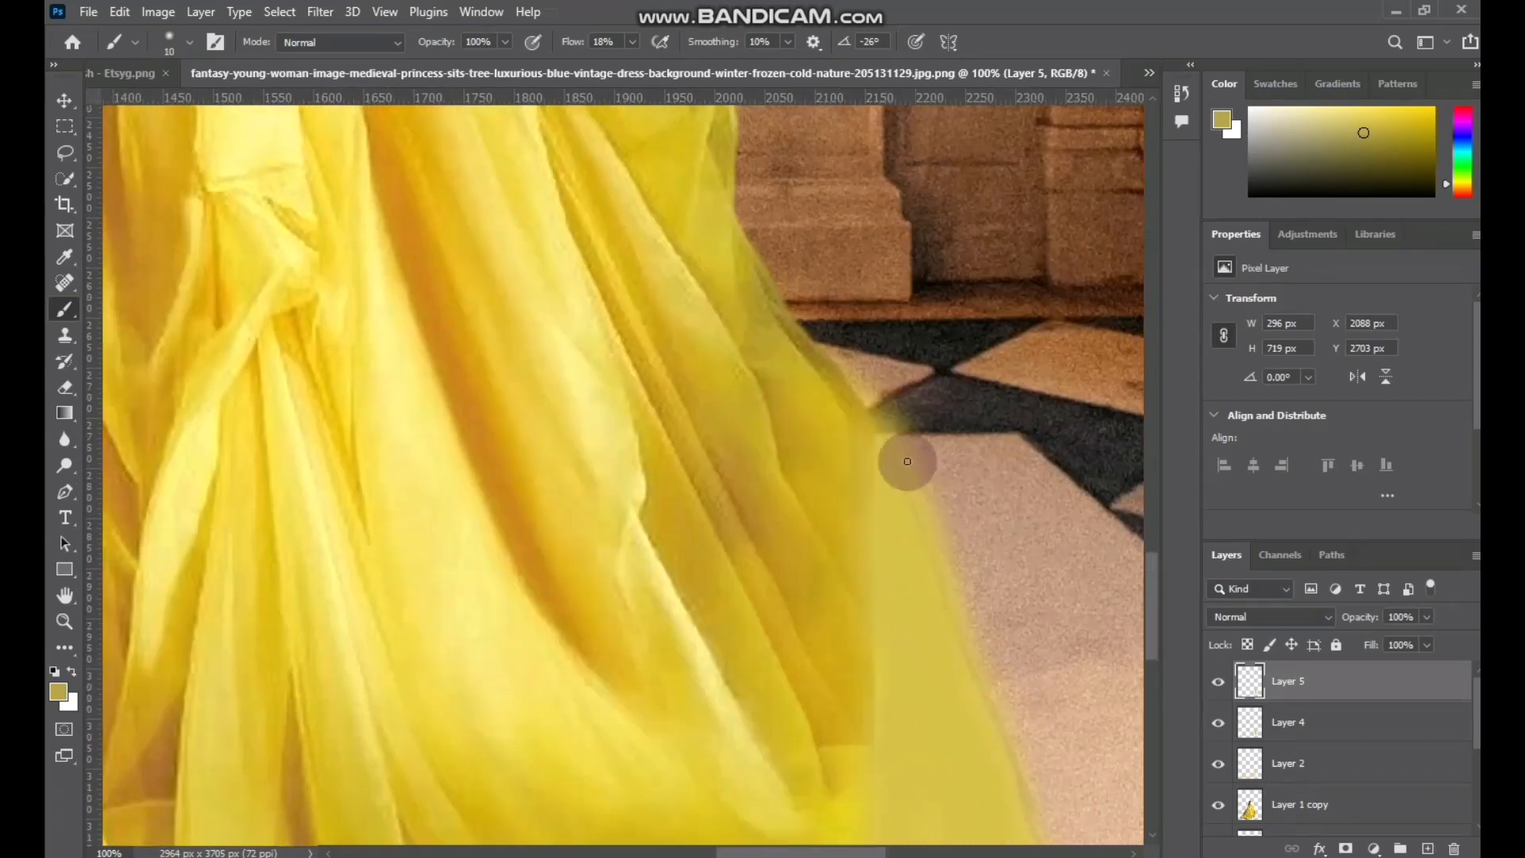
pyautogui.moveTo(801, 312)
pyautogui.mouseDown()
pyautogui.moveTo(735, 212)
pyautogui.moveTo(855, 408)
pyautogui.mouseUp()
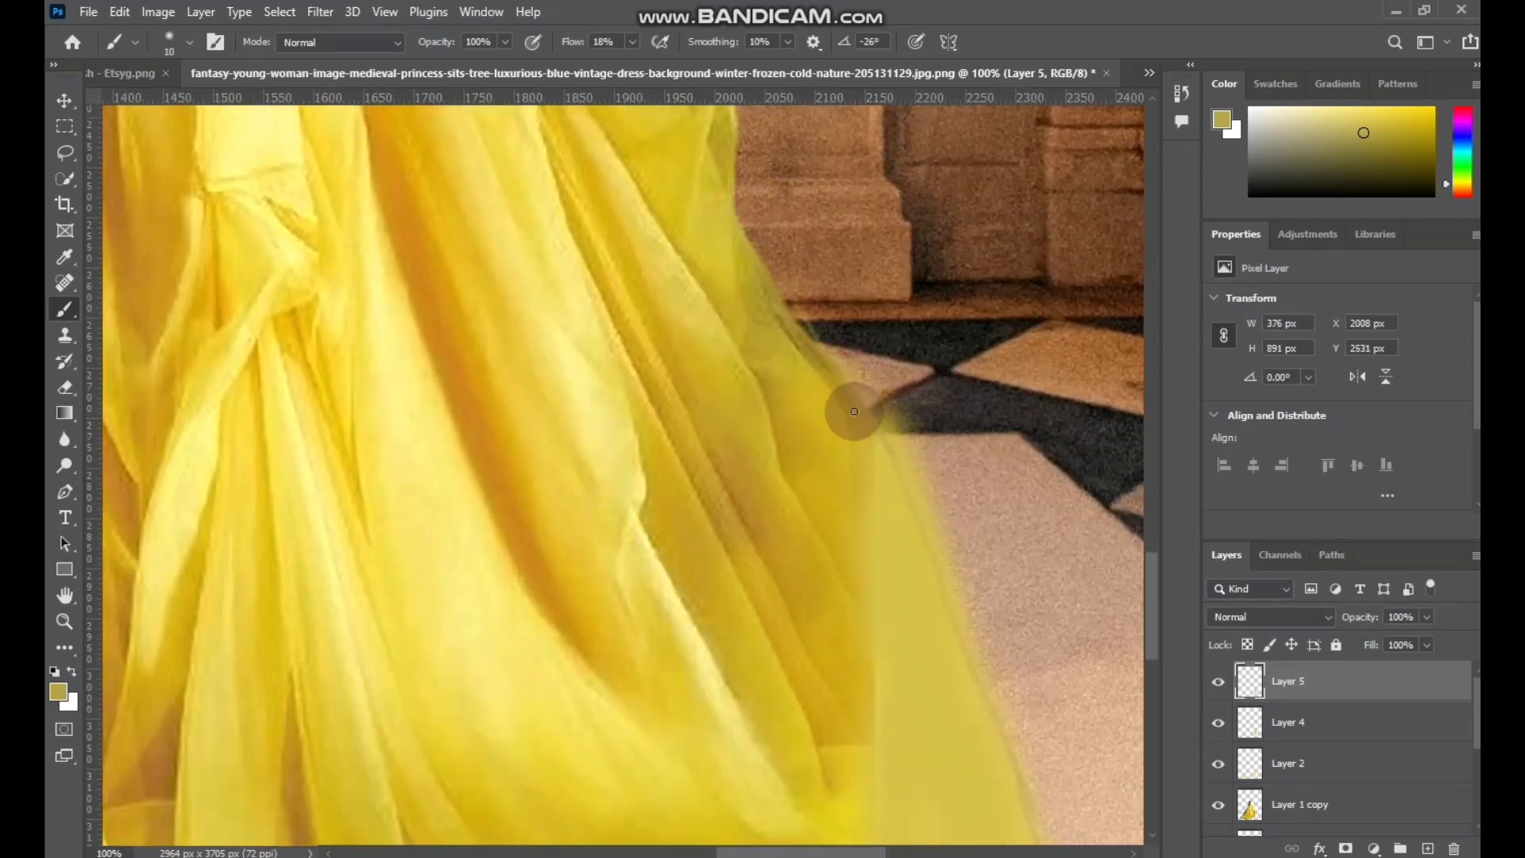
pyautogui.moveTo(877, 652); pyautogui.dragTo(896, 218)
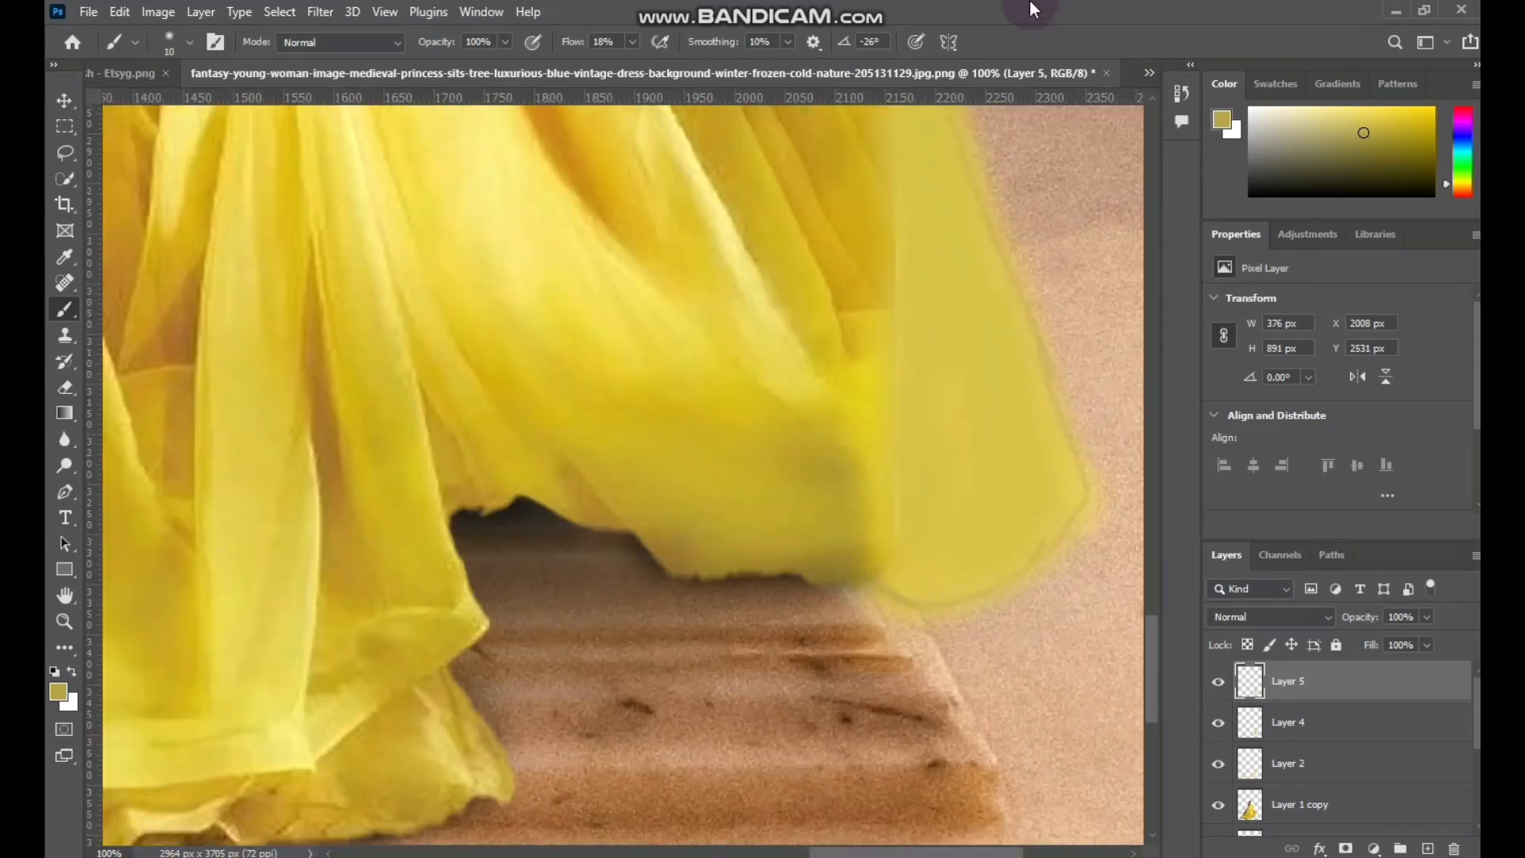
# - Examine how the extended right side of the gown blends with the whole composition
pyautogui.hotkey('ctrl', '-')
pyautogui.hotkey('ctrl', '-')
pyautogui.hotkey('ctrl', '-')
pyautogui.hotkey('ctrl', '-')
pyautogui.hotkey('ctrl', '-')
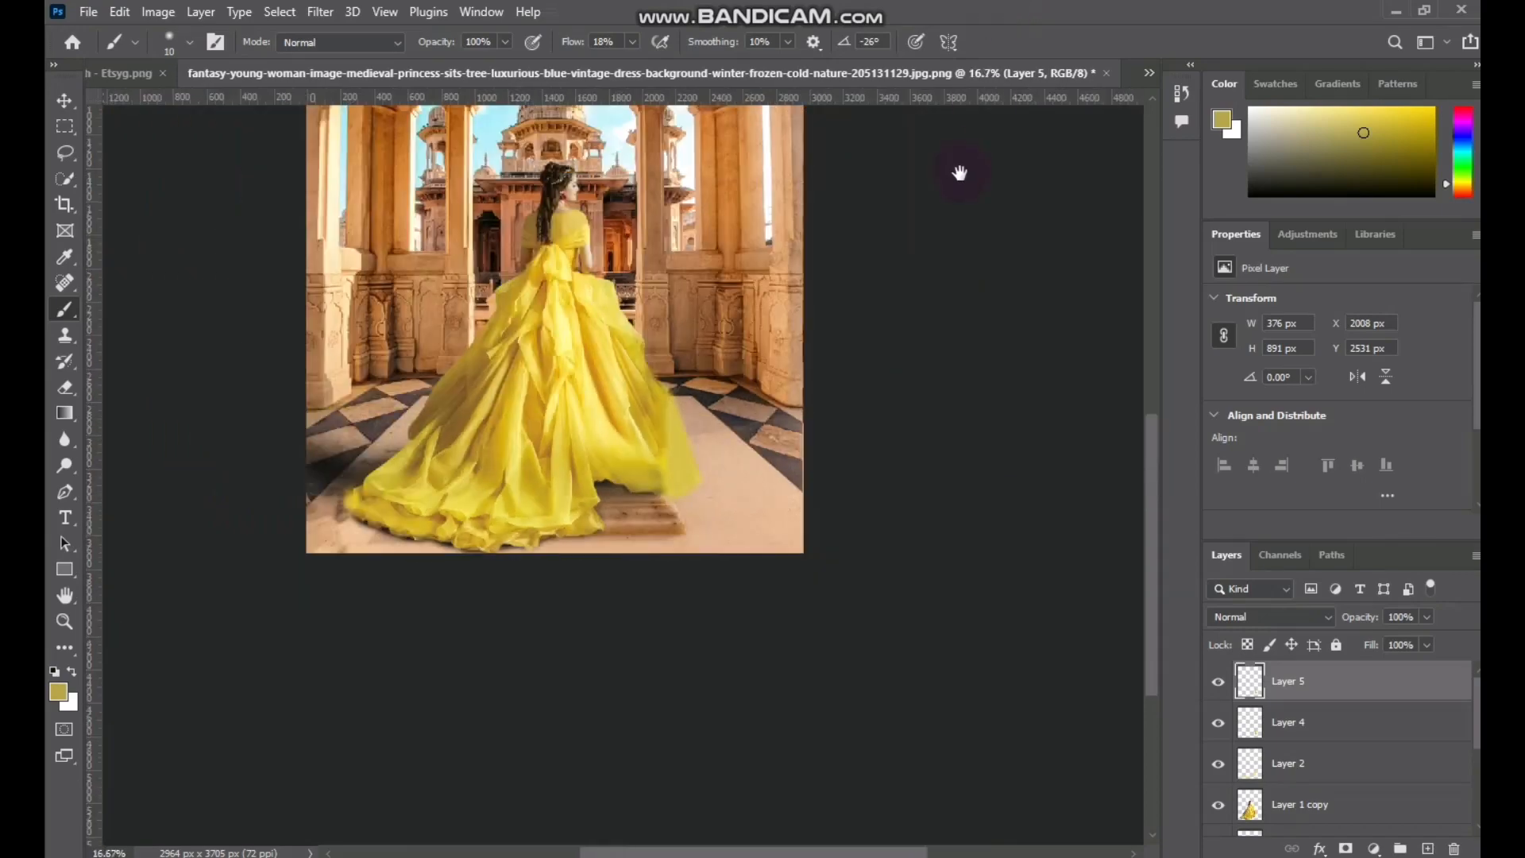
pyautogui.hotkey('ctrl', '+')
pyautogui.hotkey('ctrl', '+')
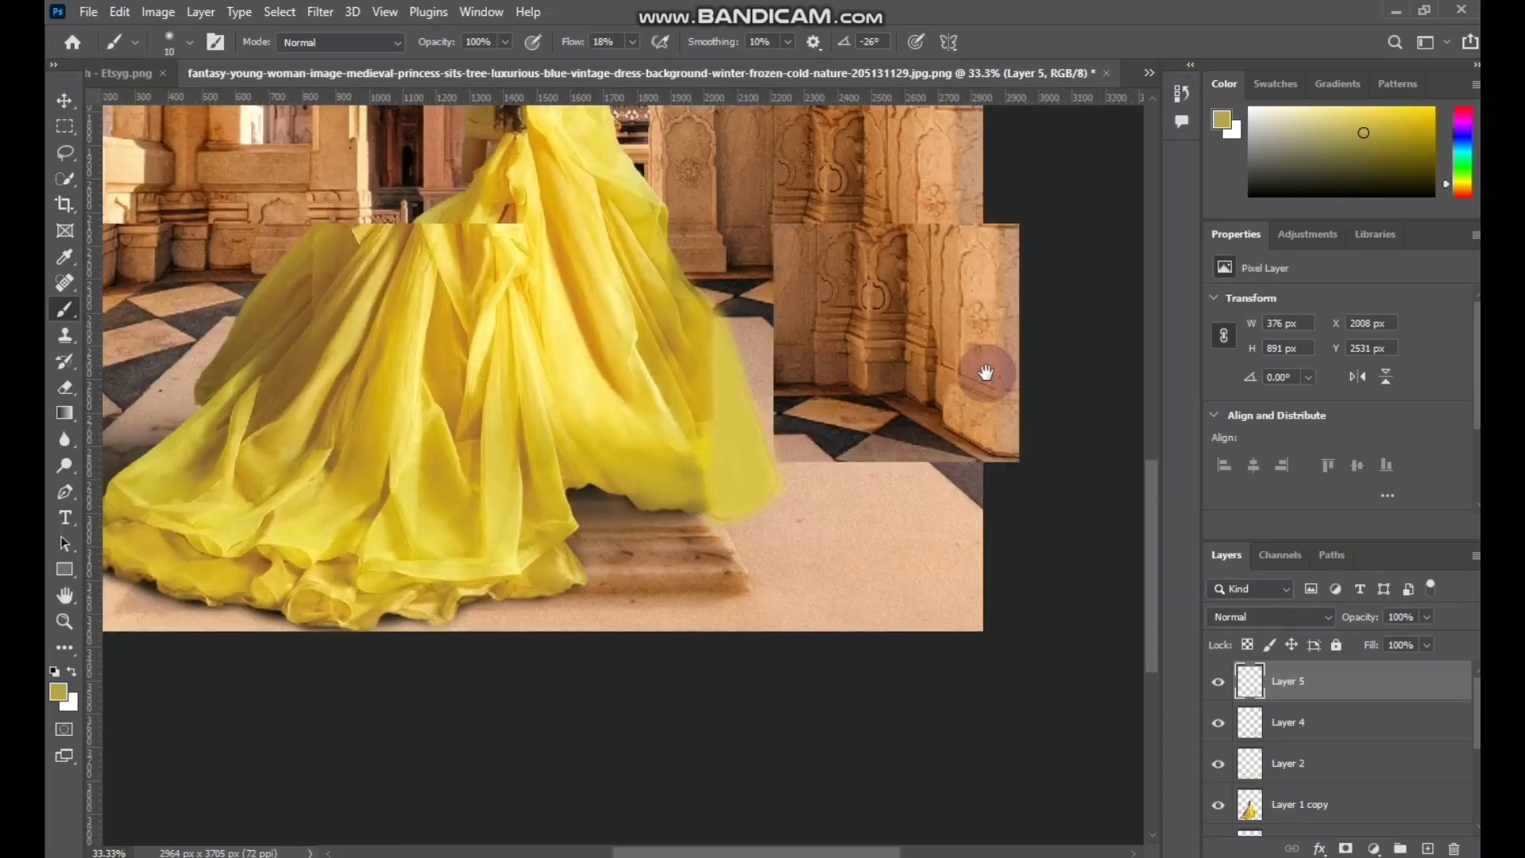
pyautogui.hotkey('ctrl', '-')
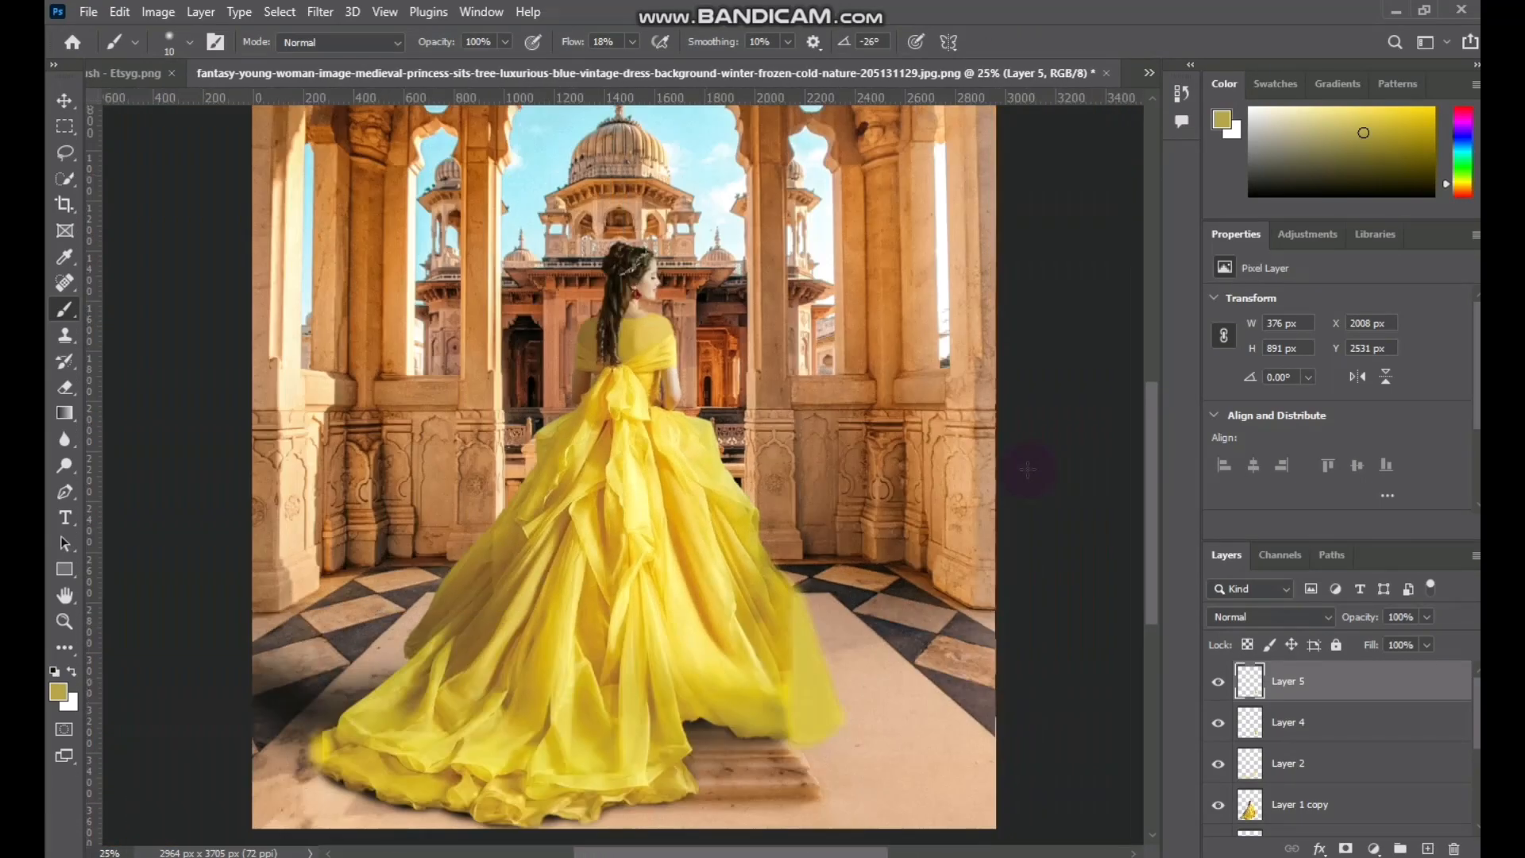
# - Select the Hard Light paint layer and set the foreground colour to a brighter yellow for the brush
pyautogui.press('v')
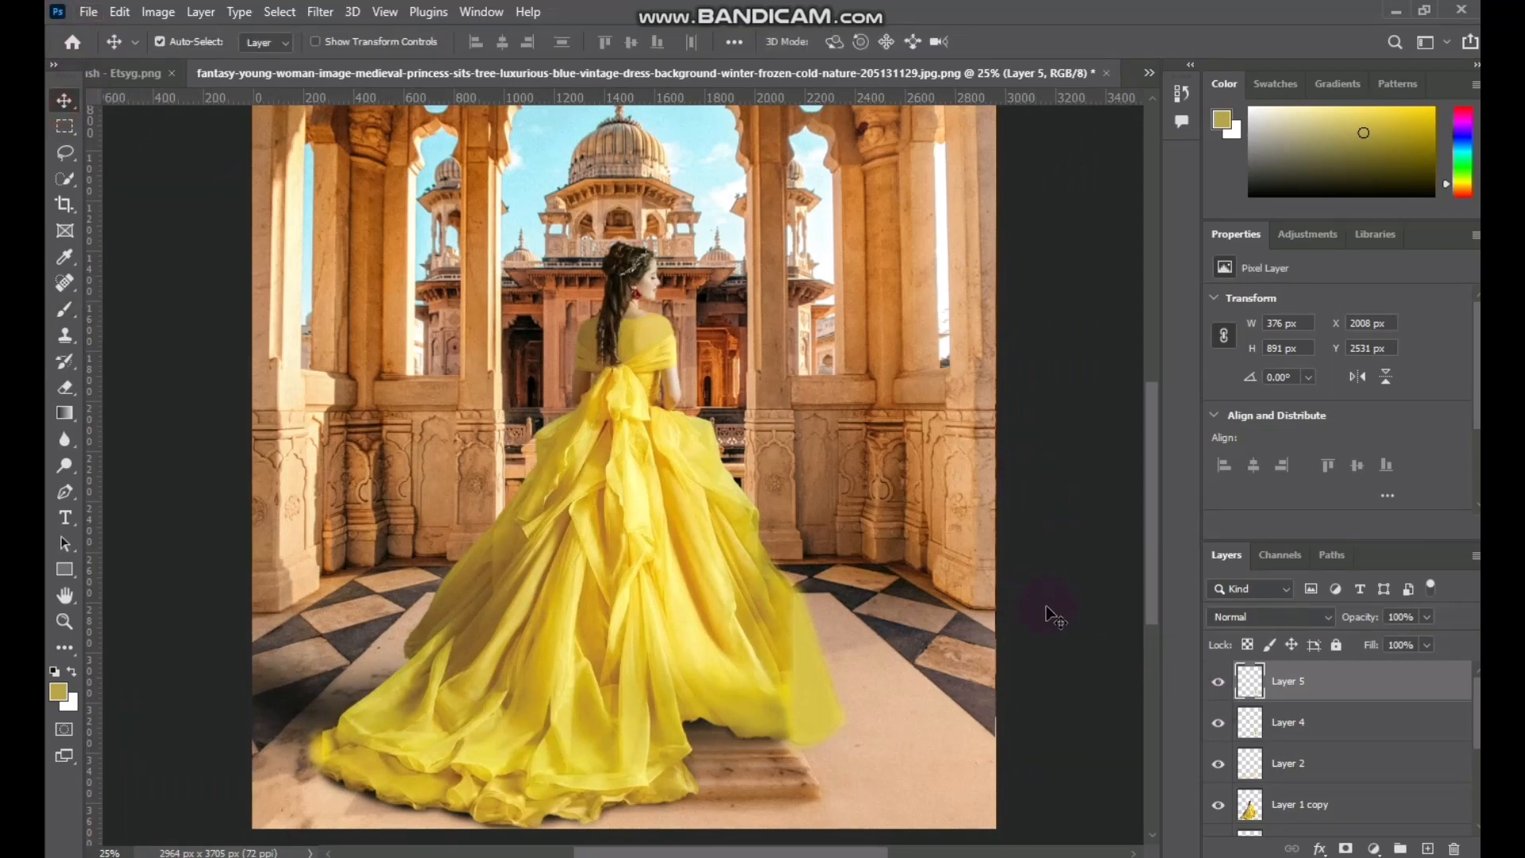
pyautogui.click(1271, 724)
pyautogui.press('b')
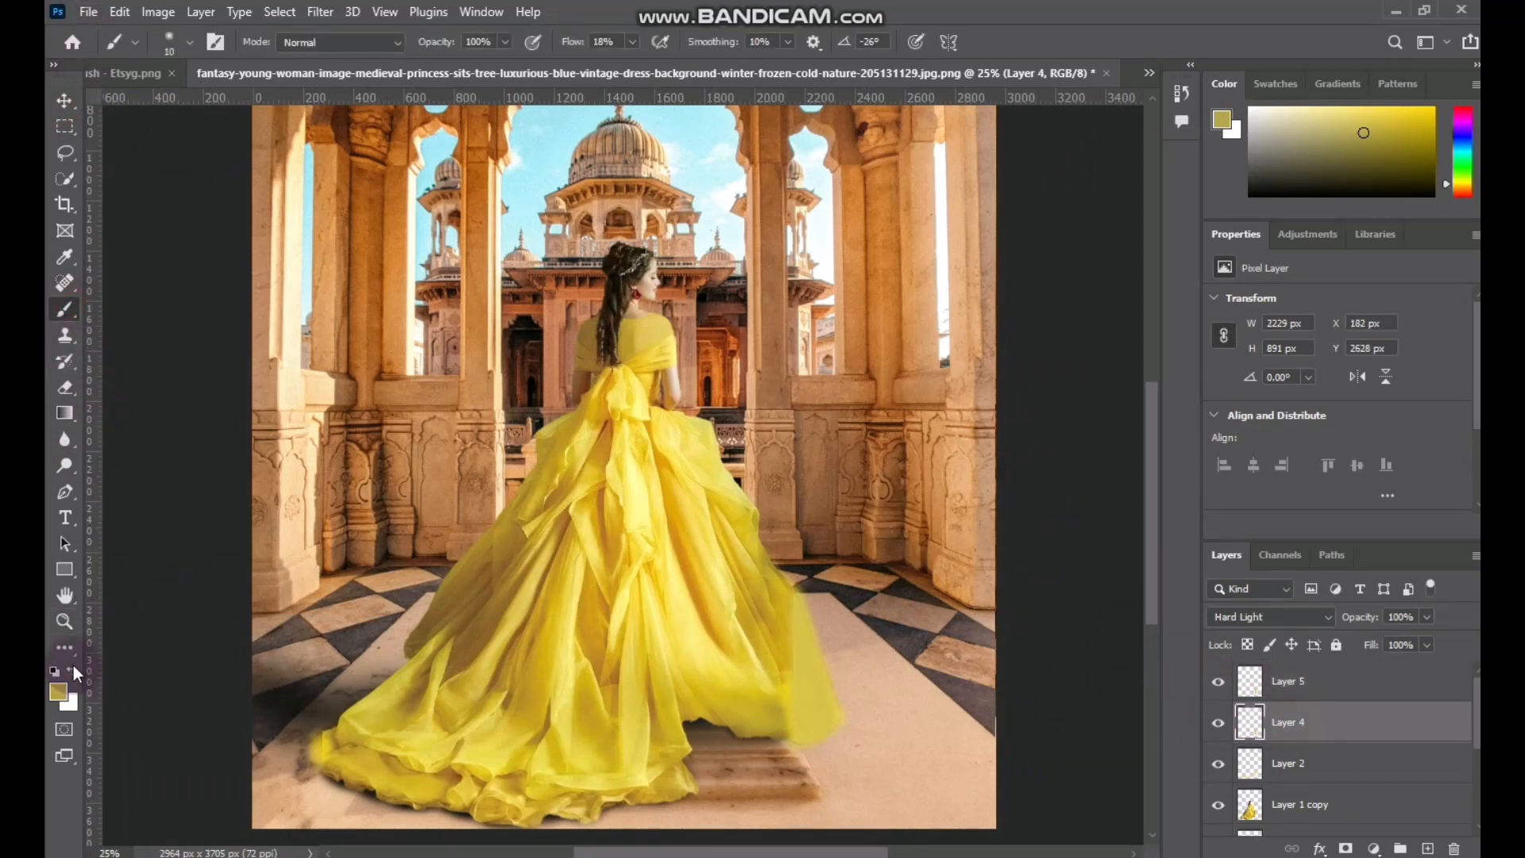
pyautogui.click(58, 691)
pyautogui.click(671, 212)
pyautogui.click(945, 170)
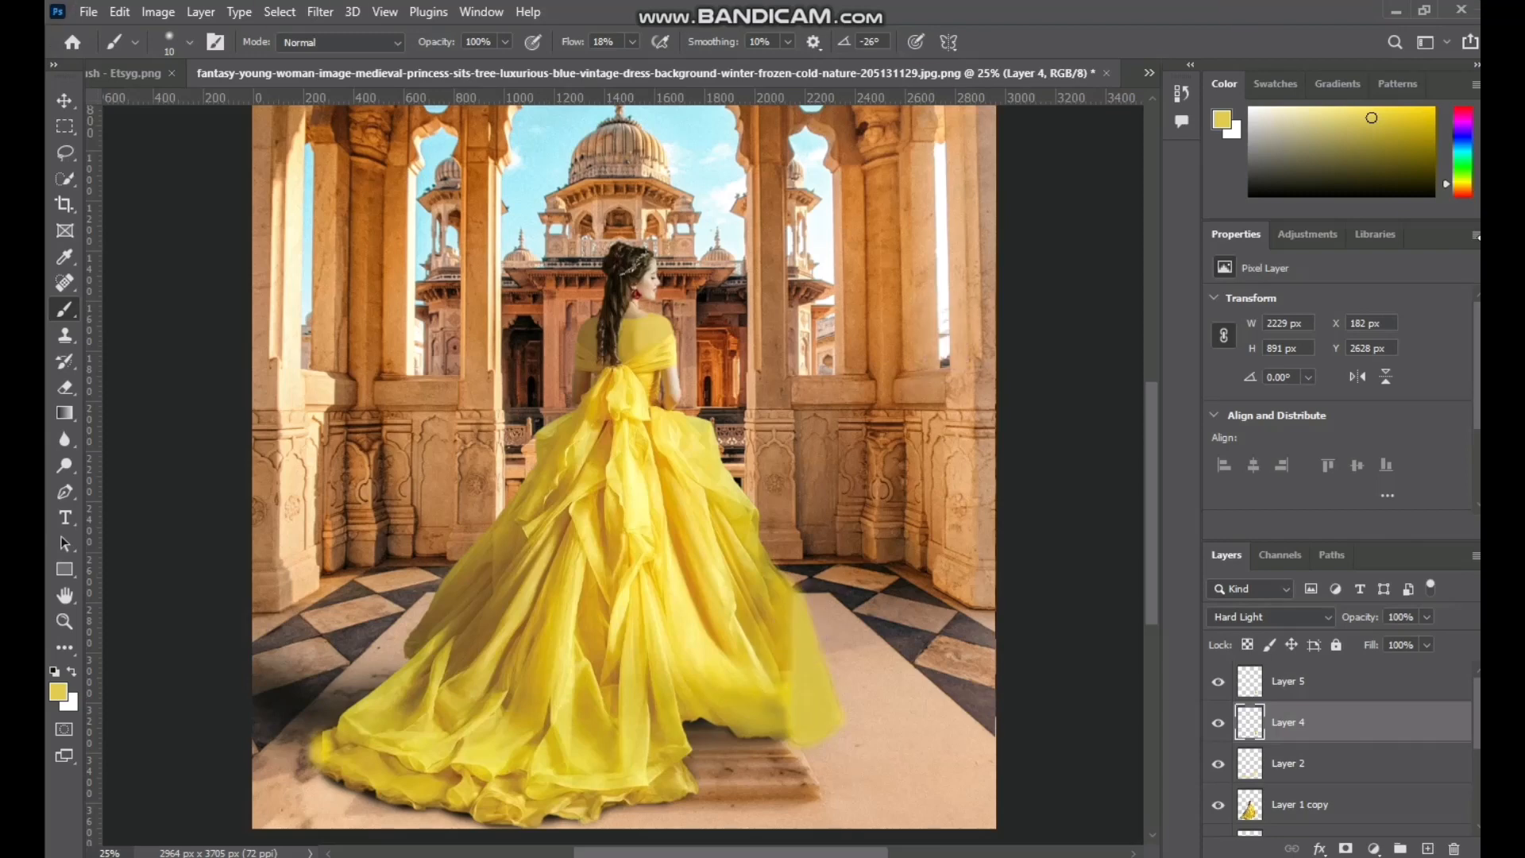
# - Add a layer above Layer 3, brush black shadow under the gown's right hem at 60 px, and lower the layer's opacity to 38%
pyautogui.scroll(-2, 1286, 759)
pyautogui.click(1290, 763)
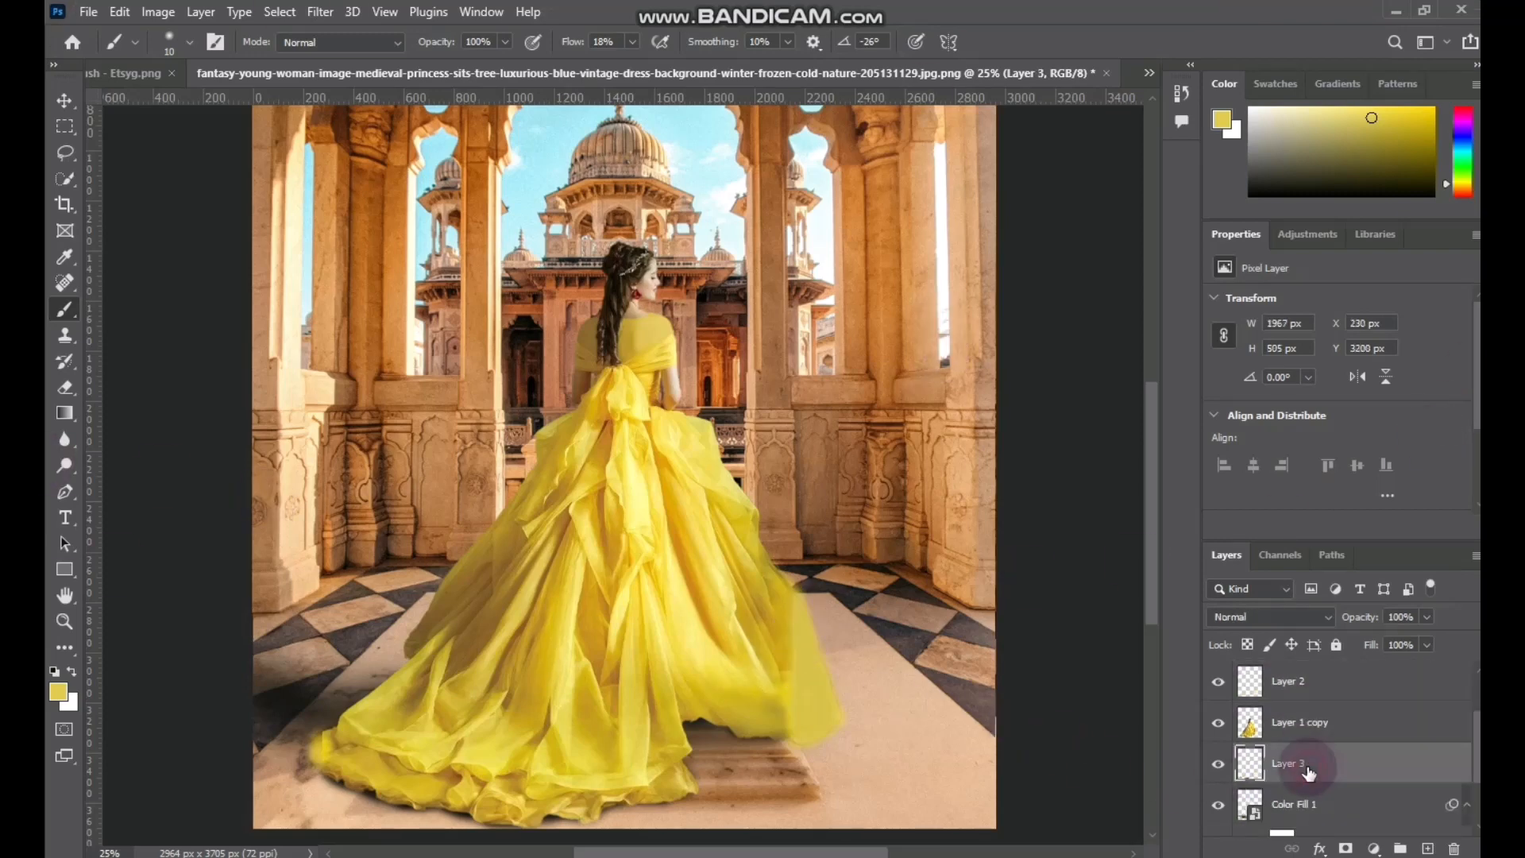
pyautogui.press(']')
pyautogui.press(']')
pyautogui.press(']')
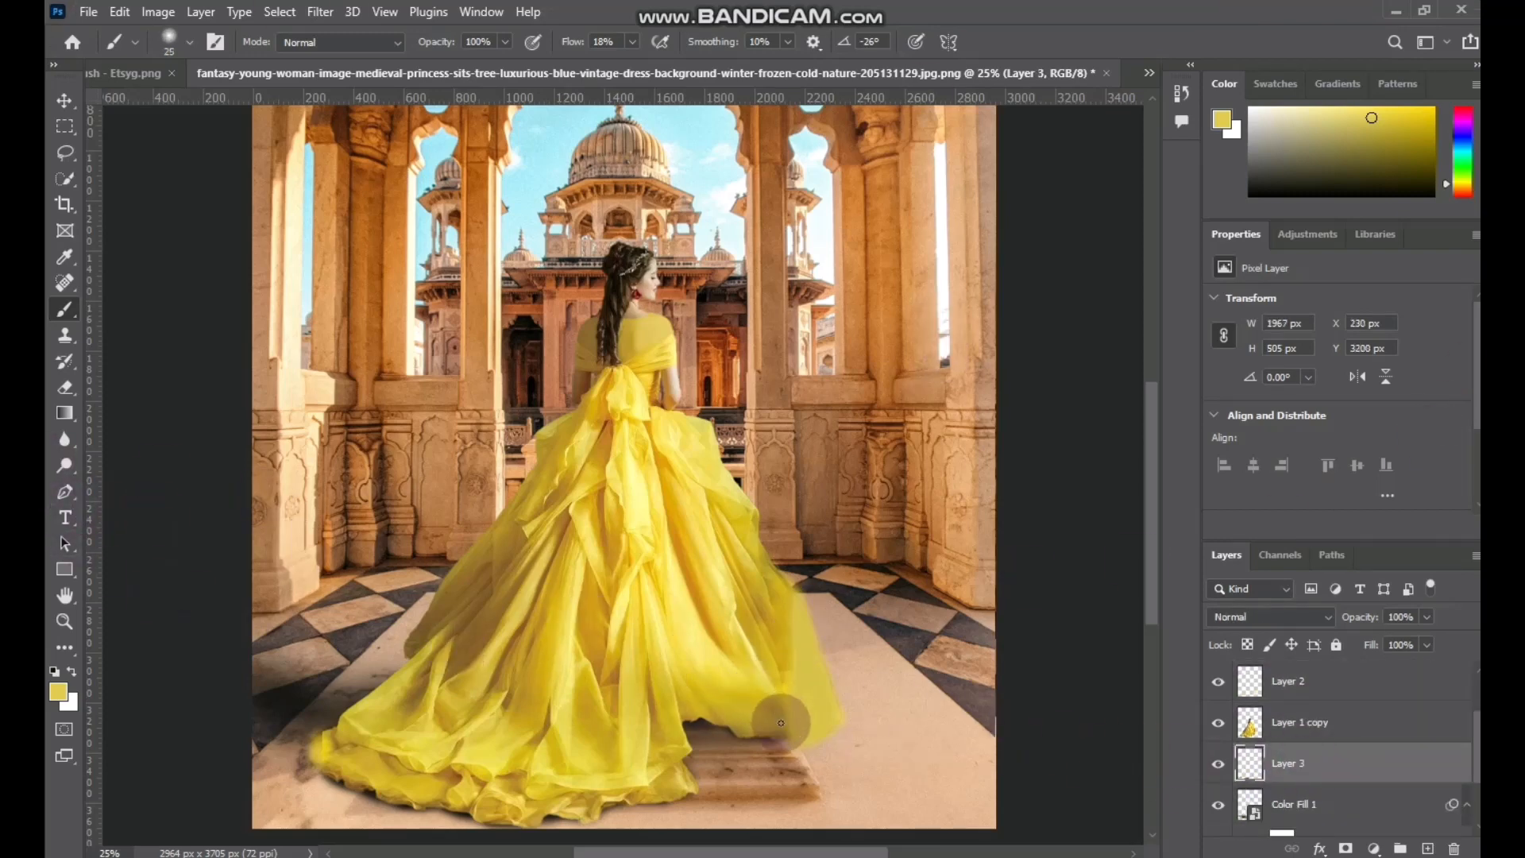
pyautogui.press('d')
pyautogui.moveTo(786, 744)
pyautogui.mouseDown()
pyautogui.moveTo(775, 741)
pyautogui.moveTo(863, 717)
pyautogui.moveTo(758, 750)
pyautogui.moveTo(788, 745)
pyautogui.mouseUp()
pyautogui.click(1428, 848)
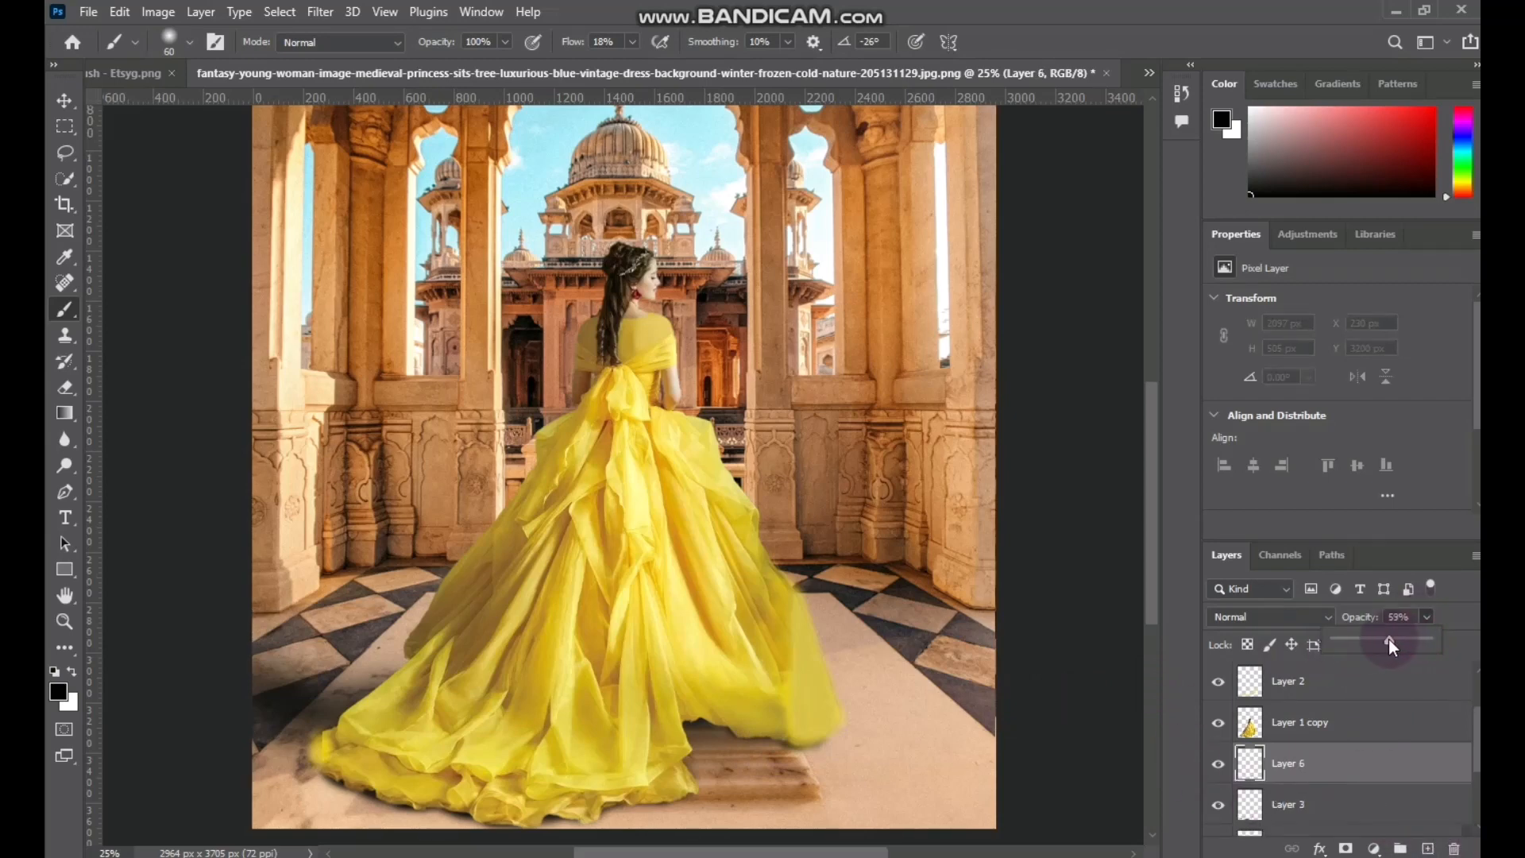
pyautogui.moveTo(816, 743)
pyautogui.mouseDown()
pyautogui.moveTo(776, 742)
pyautogui.moveTo(817, 737)
pyautogui.moveTo(715, 730)
pyautogui.mouseUp()
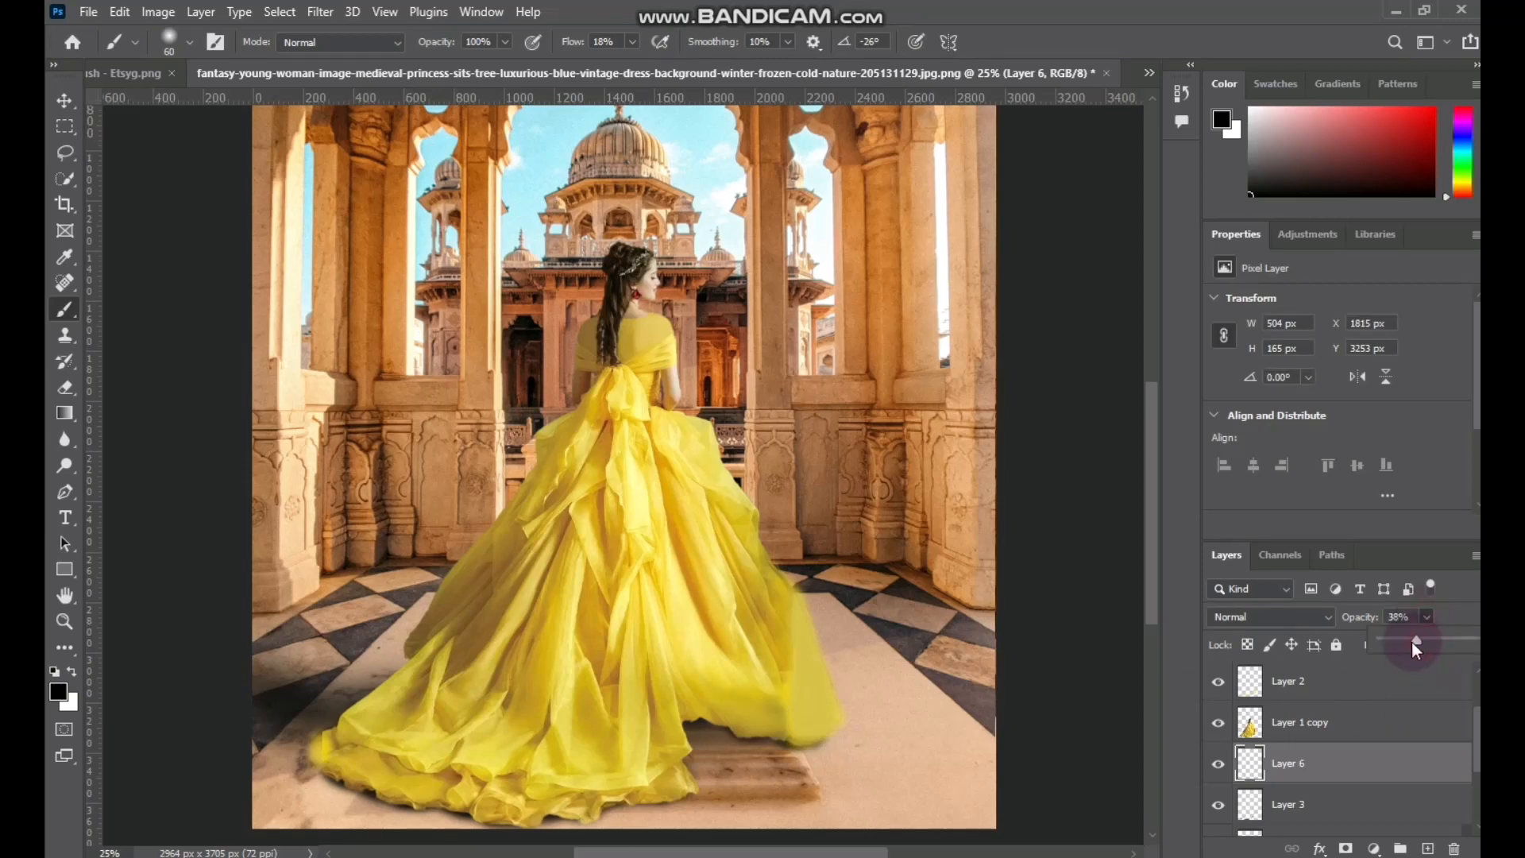
# - Brush the black floor shadow farther around the gown's hem on Layer 6, set that layer to 20% opacity, and darken the train's left tip on Layer 3
pyautogui.moveTo(808, 764)
pyautogui.mouseDown()
pyautogui.moveTo(738, 732)
pyautogui.moveTo(693, 737)
pyautogui.moveTo(796, 745)
pyautogui.moveTo(731, 755)
pyautogui.moveTo(766, 779)
pyautogui.moveTo(923, 662)
pyautogui.mouseUp()
pyautogui.moveTo(840, 691)
pyautogui.mouseDown()
pyautogui.moveTo(712, 729)
pyautogui.moveTo(613, 714)
pyautogui.moveTo(478, 663)
pyautogui.moveTo(524, 691)
pyautogui.moveTo(474, 662)
pyautogui.moveTo(475, 678)
pyautogui.moveTo(540, 707)
pyautogui.moveTo(469, 636)
pyautogui.moveTo(493, 684)
pyautogui.moveTo(490, 668)
pyautogui.moveTo(561, 714)
pyautogui.moveTo(635, 708)
pyautogui.moveTo(608, 721)
pyautogui.moveTo(496, 691)
pyautogui.moveTo(551, 708)
pyautogui.moveTo(513, 712)
pyautogui.moveTo(447, 652)
pyautogui.moveTo(881, 761)
pyautogui.mouseUp()
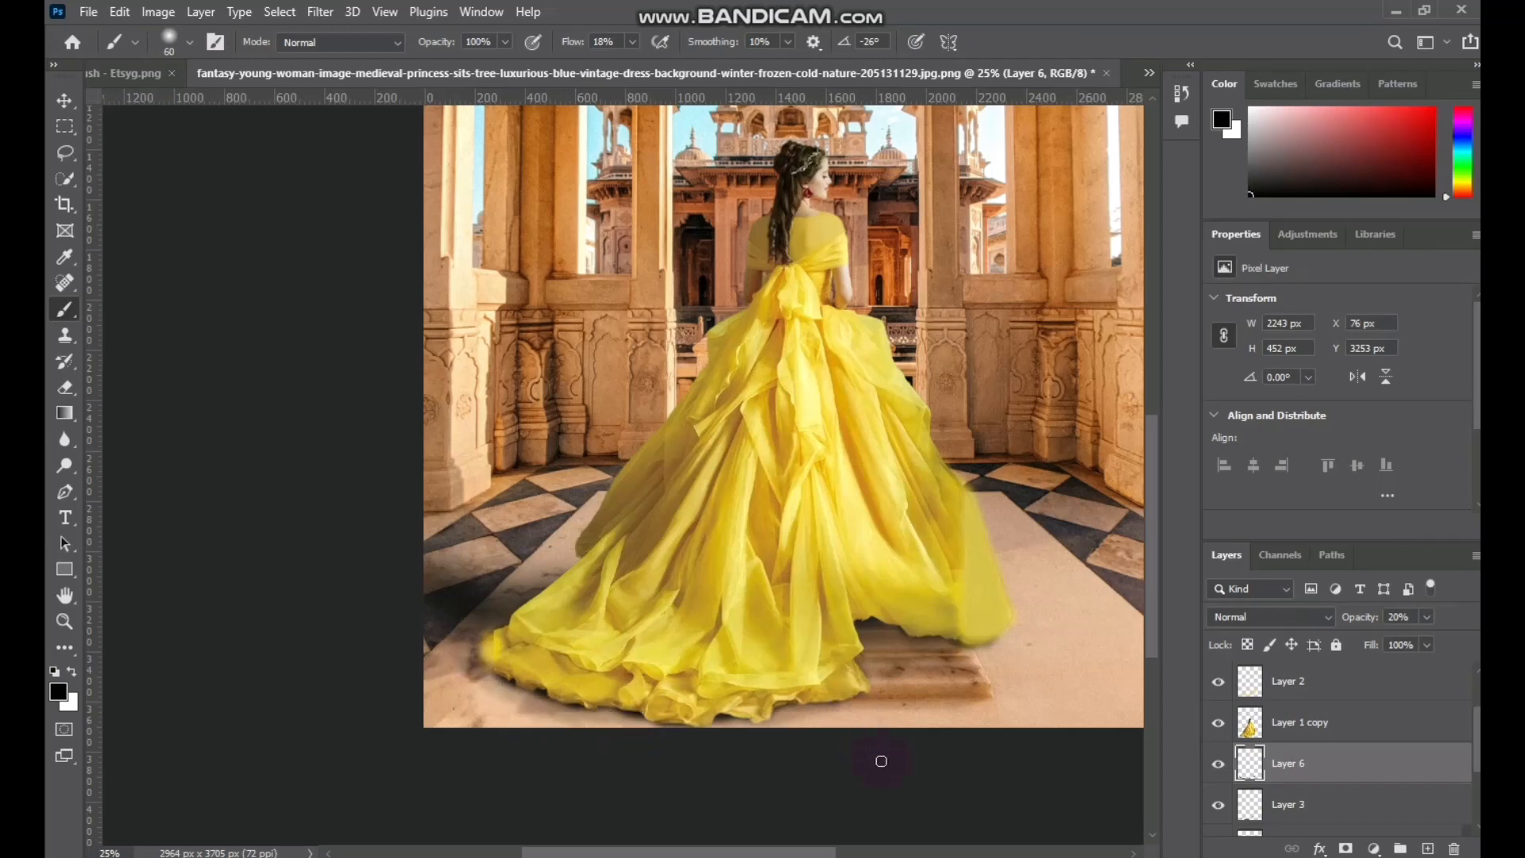
pyautogui.click(1323, 803)
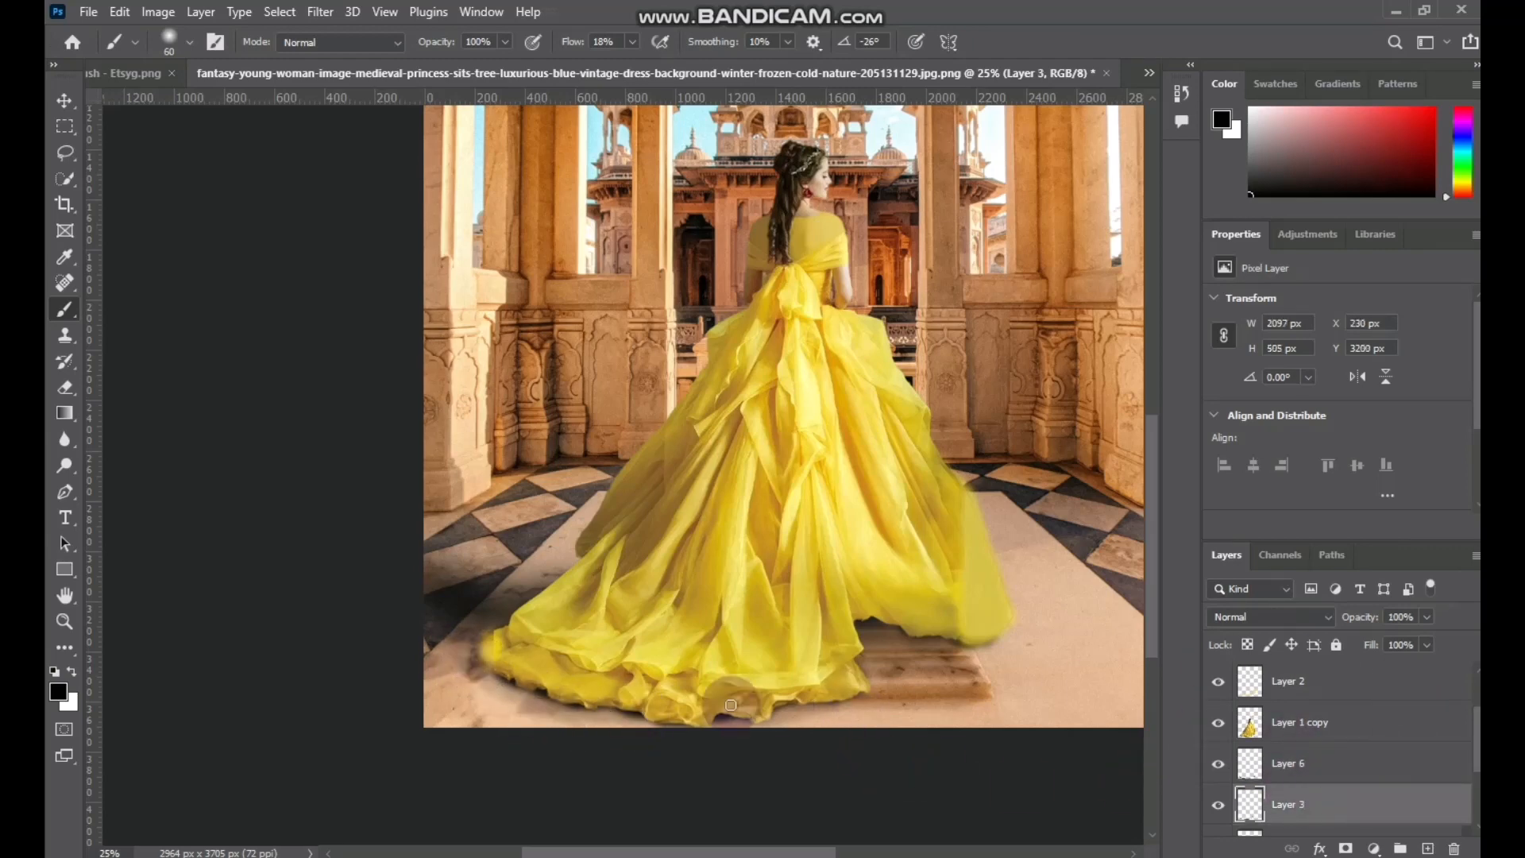
pyautogui.moveTo(481, 651)
pyautogui.mouseDown()
pyautogui.moveTo(499, 672)
pyautogui.moveTo(540, 671)
pyautogui.moveTo(485, 644)
pyautogui.mouseUp()
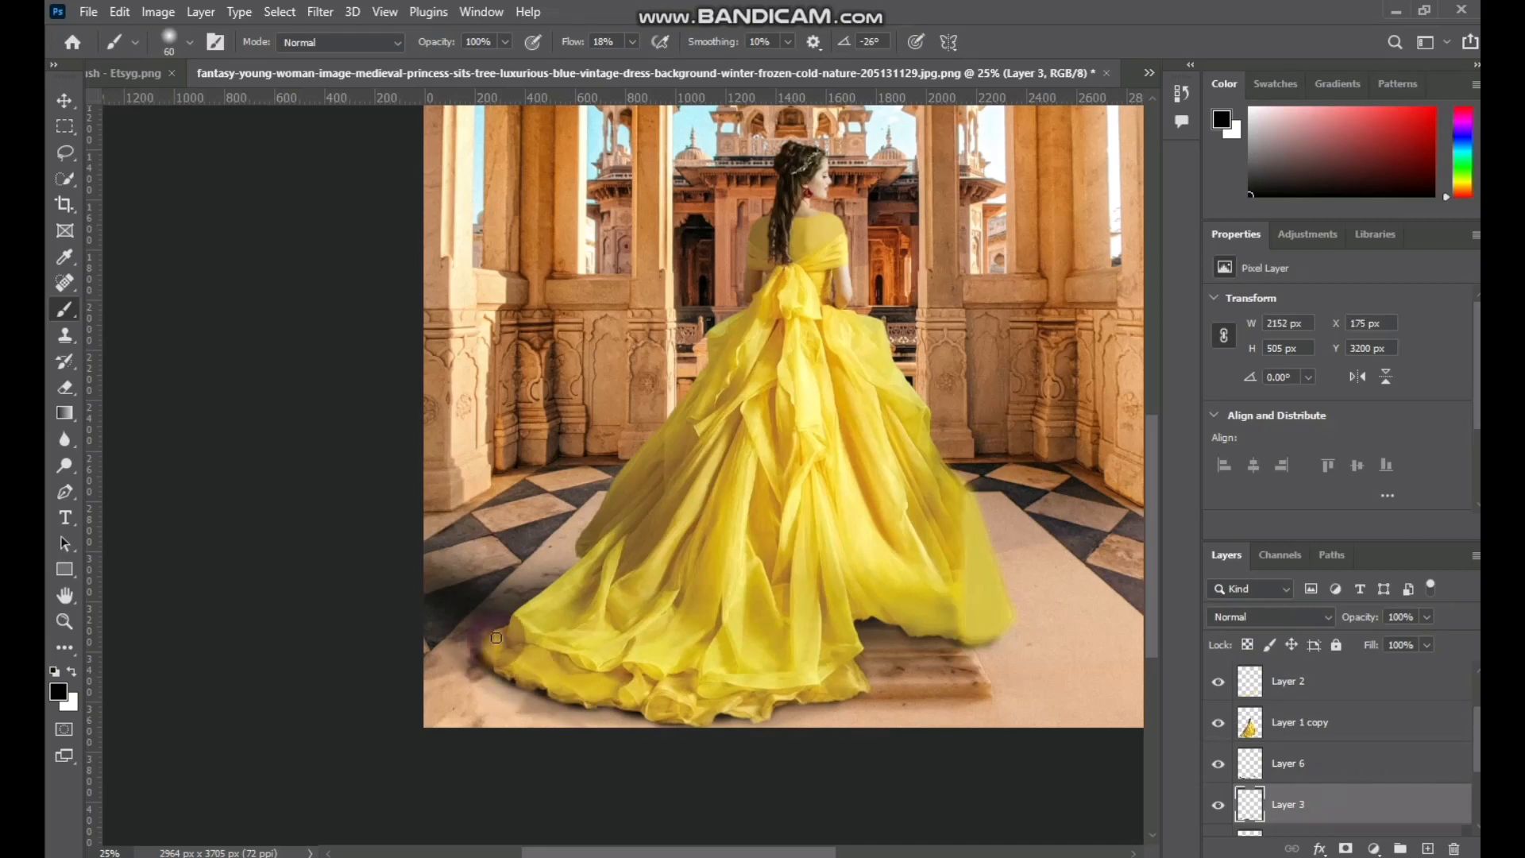
# - Try shading the left tip of the gown's train in black on Layer 5 with a 15 px brush
pyautogui.scroll(2, 1317, 699)
pyautogui.click(1324, 683)
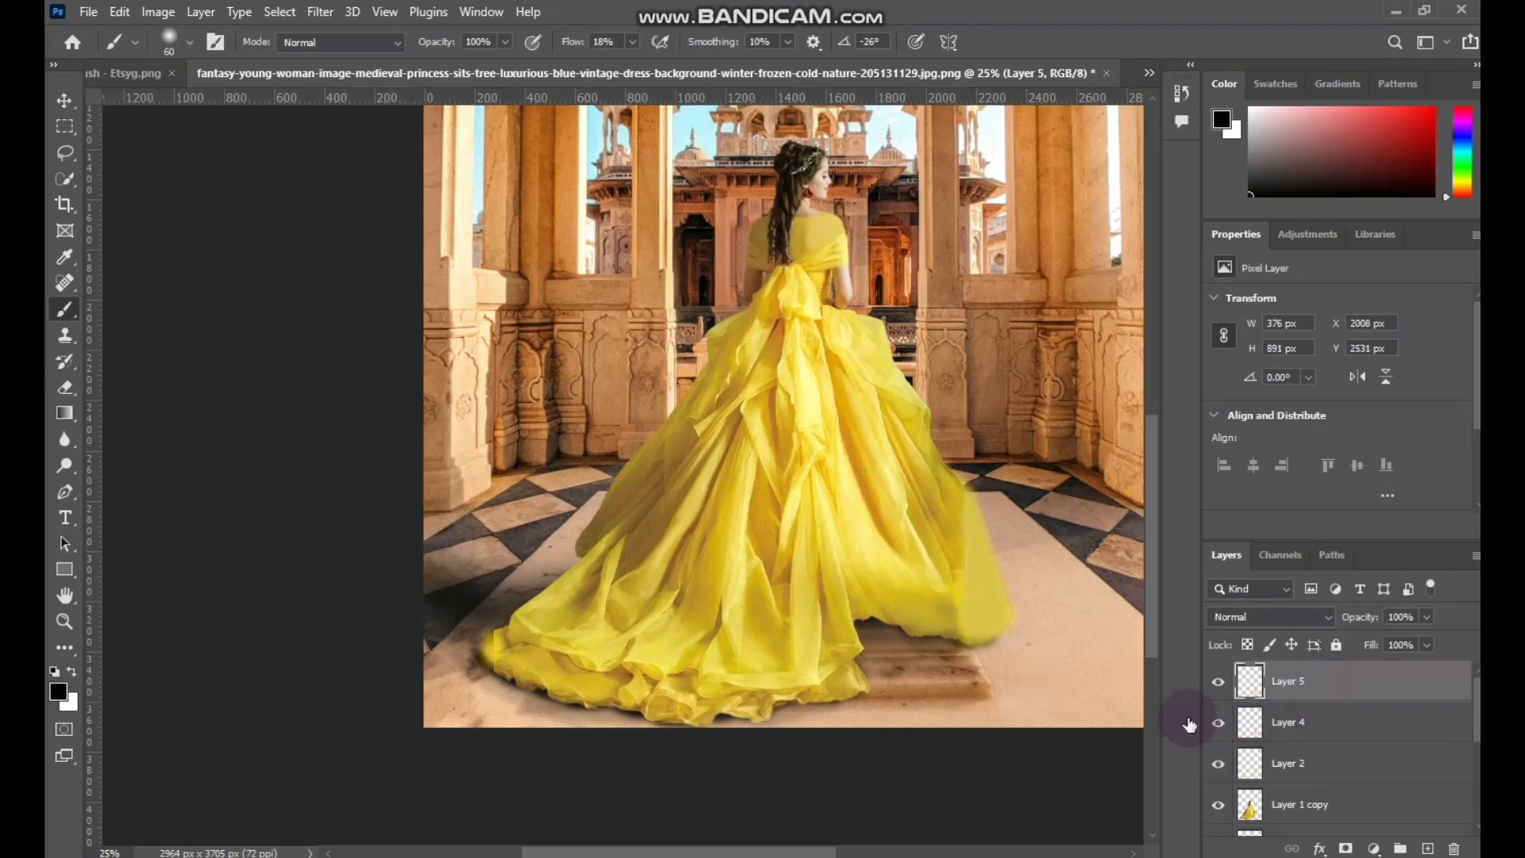
pyautogui.press('[')
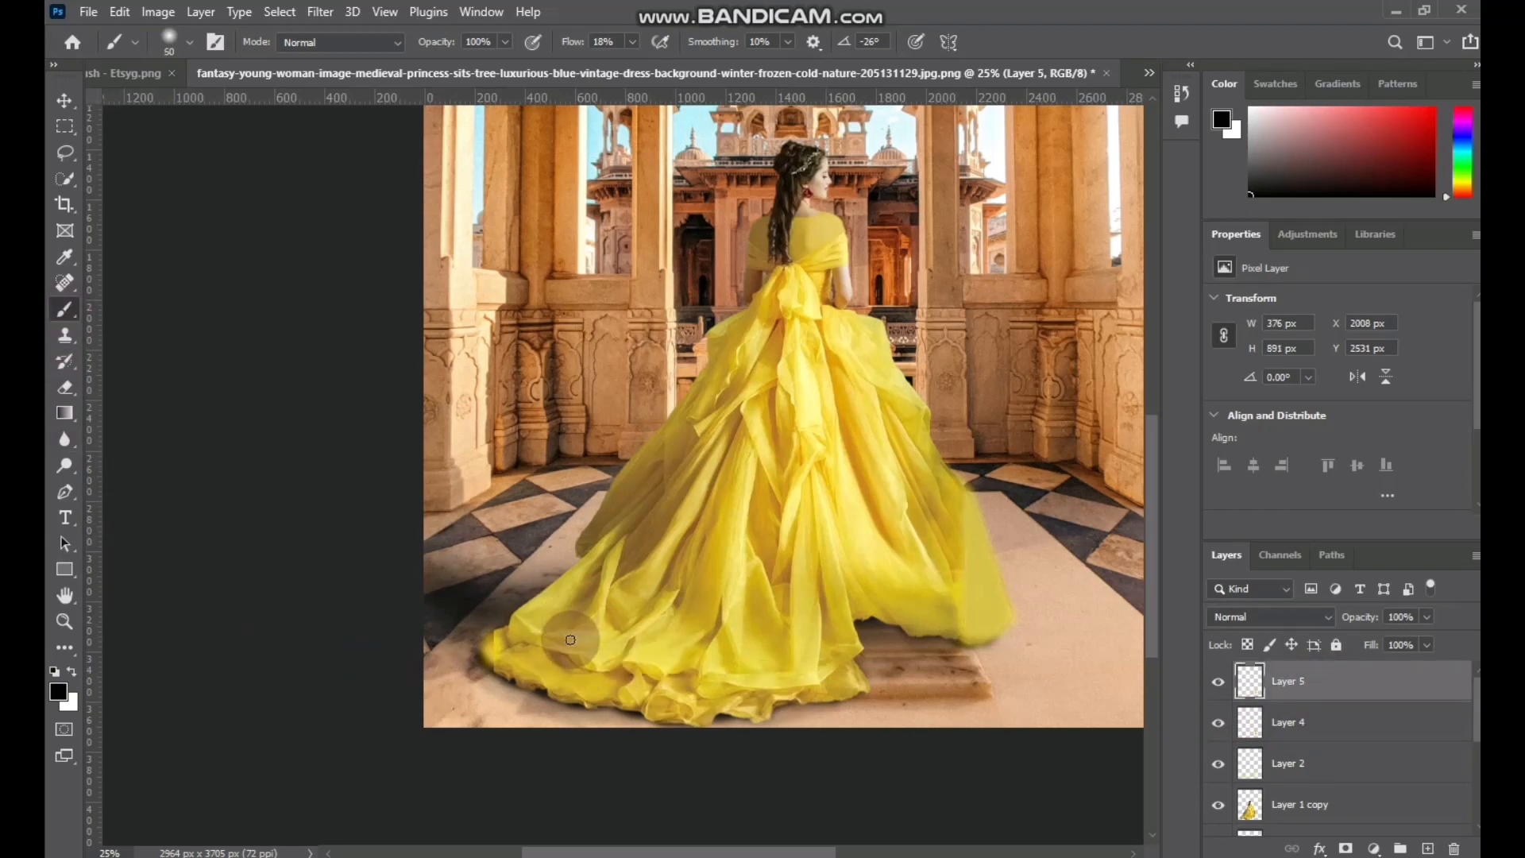
pyautogui.press('[')
pyautogui.press('[')
pyautogui.press('[')
pyautogui.moveTo(490, 667); pyautogui.dragTo(489, 643)
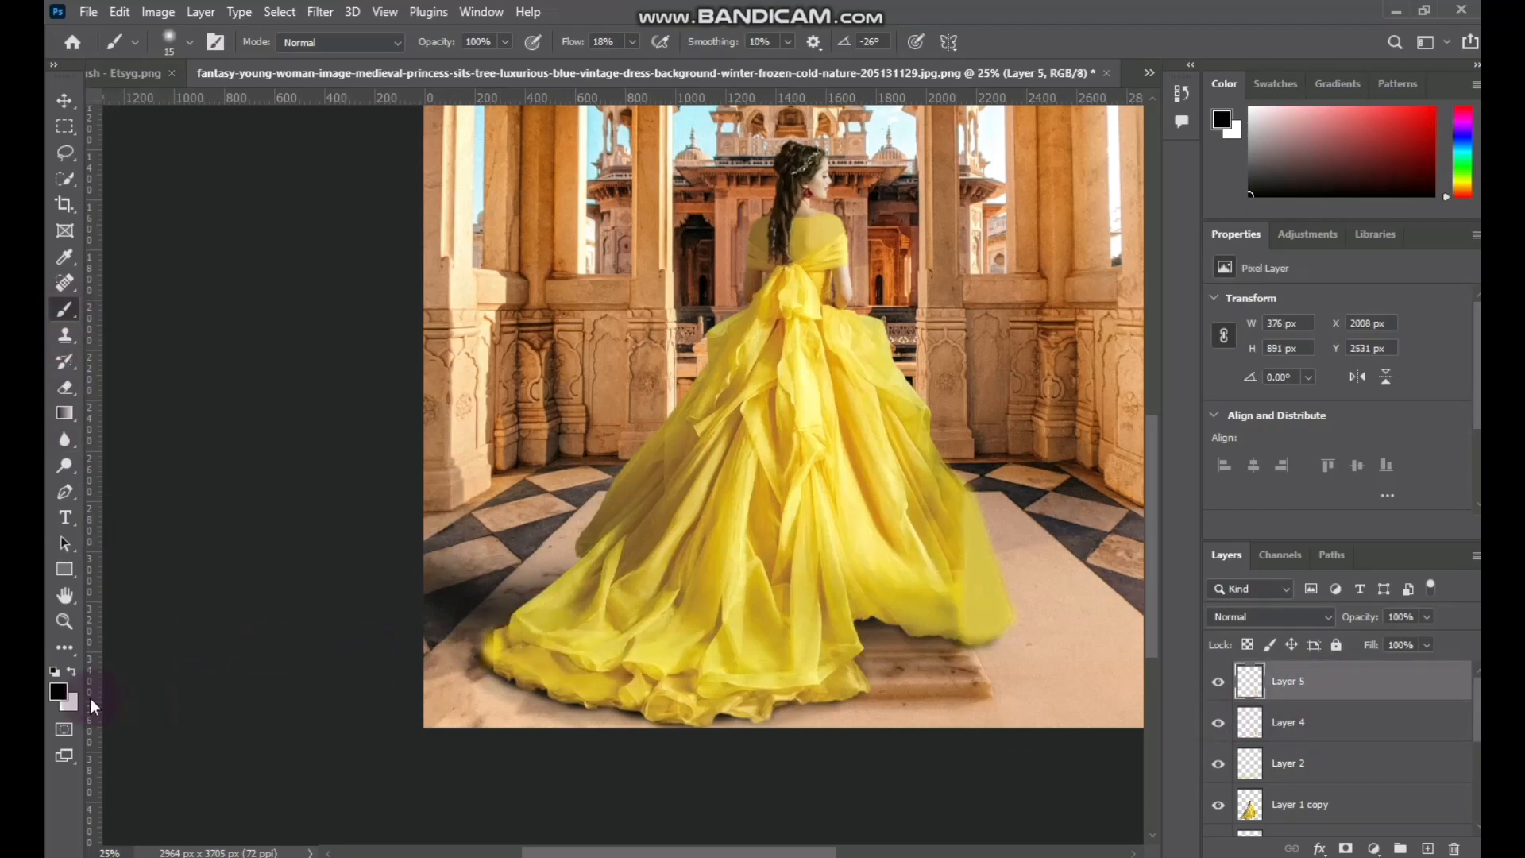
# - Try painting the train's left tip on Layer 5 in a muted yellow, undo it, and pick a brighter yellow
pyautogui.click(58, 691)
pyautogui.click(779, 387)
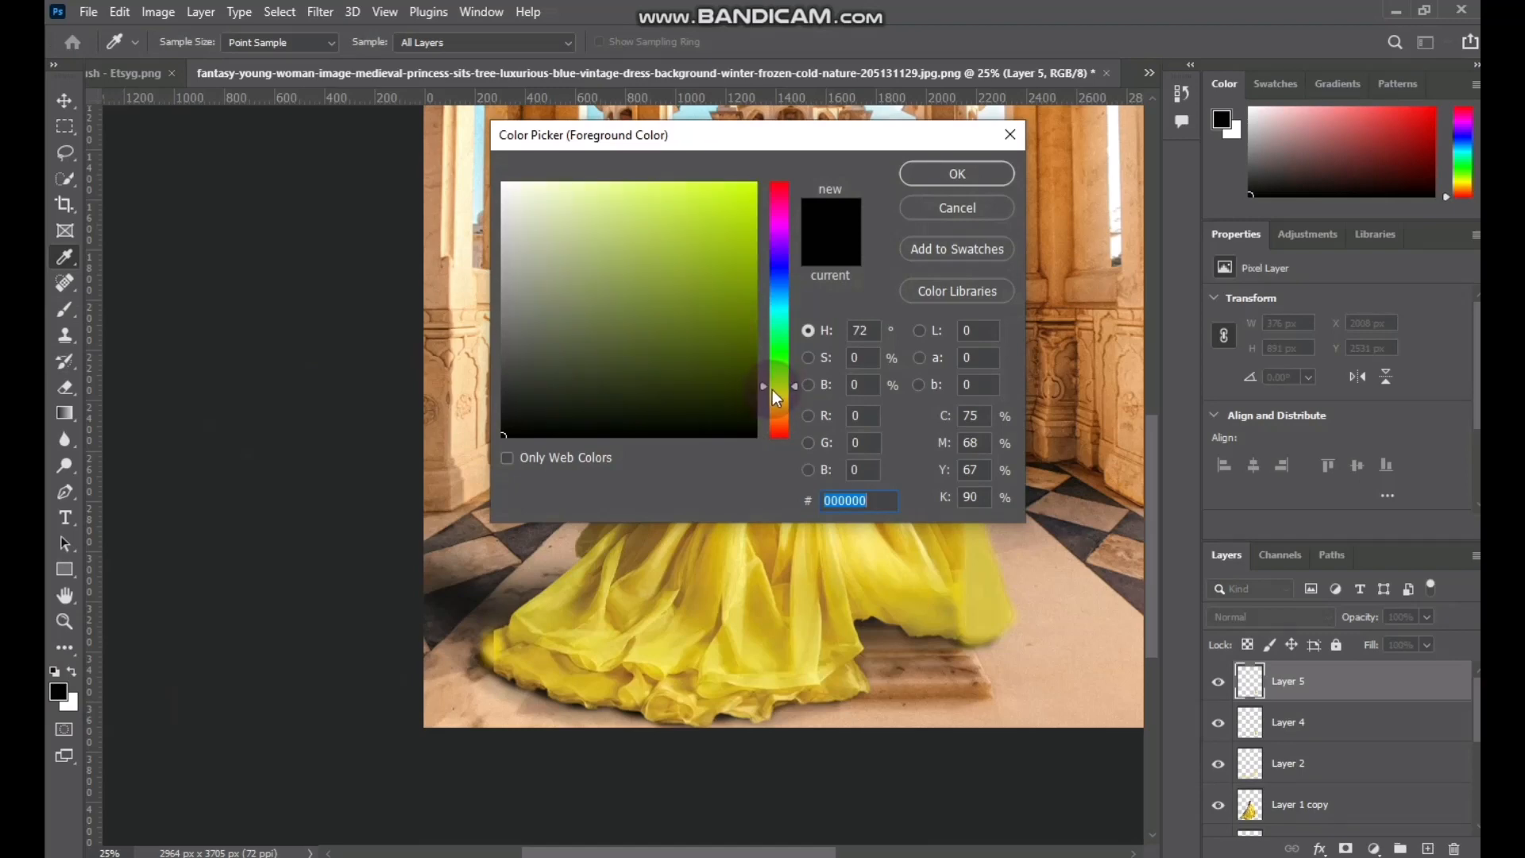
pyautogui.click(780, 393)
pyautogui.click(641, 260)
pyautogui.click(949, 173)
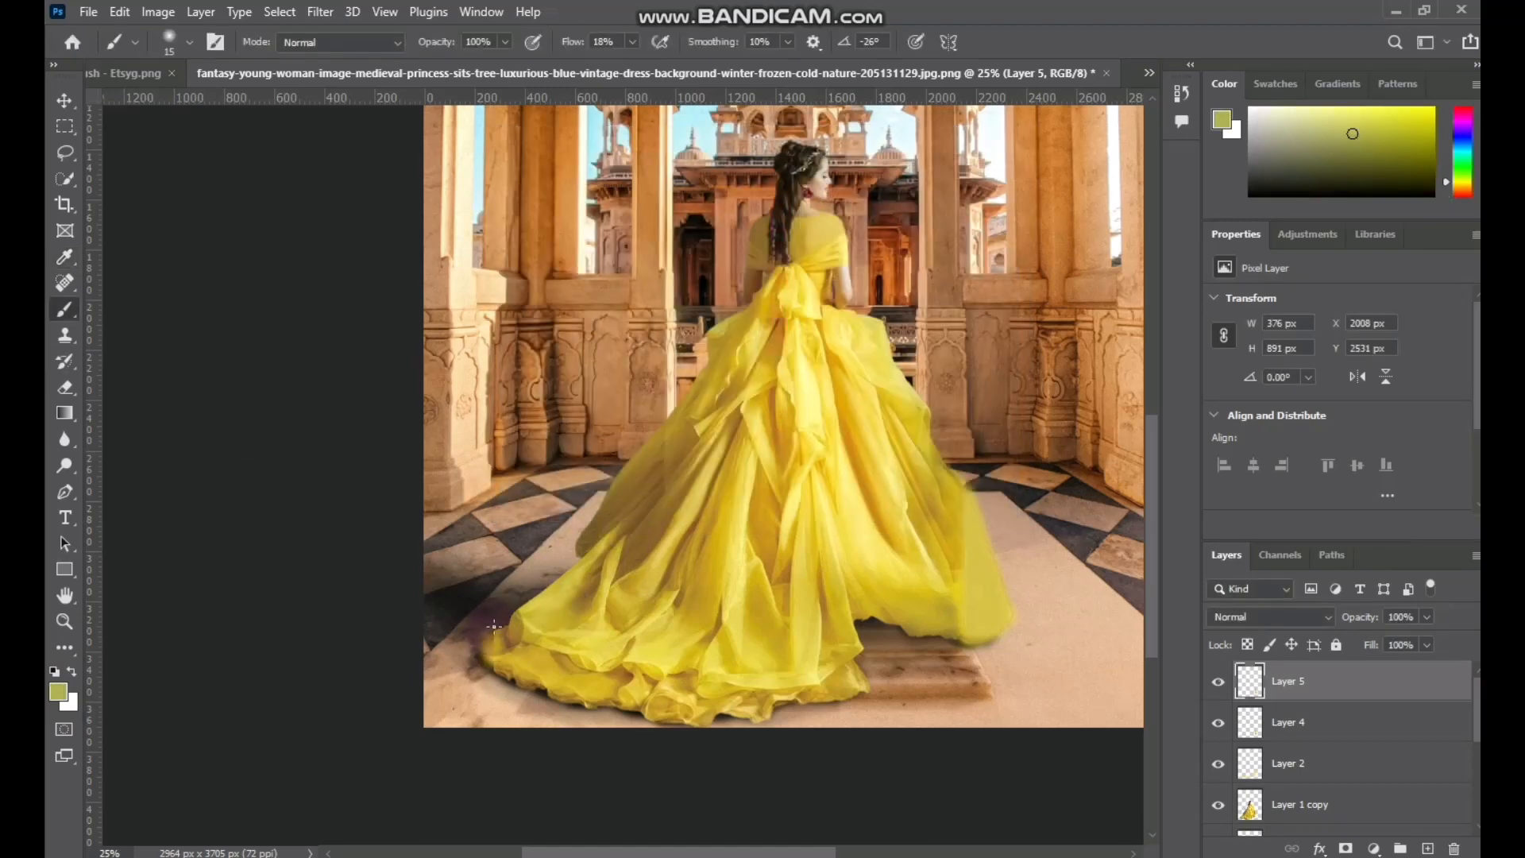
pyautogui.hotkey('ctrl', 'z')
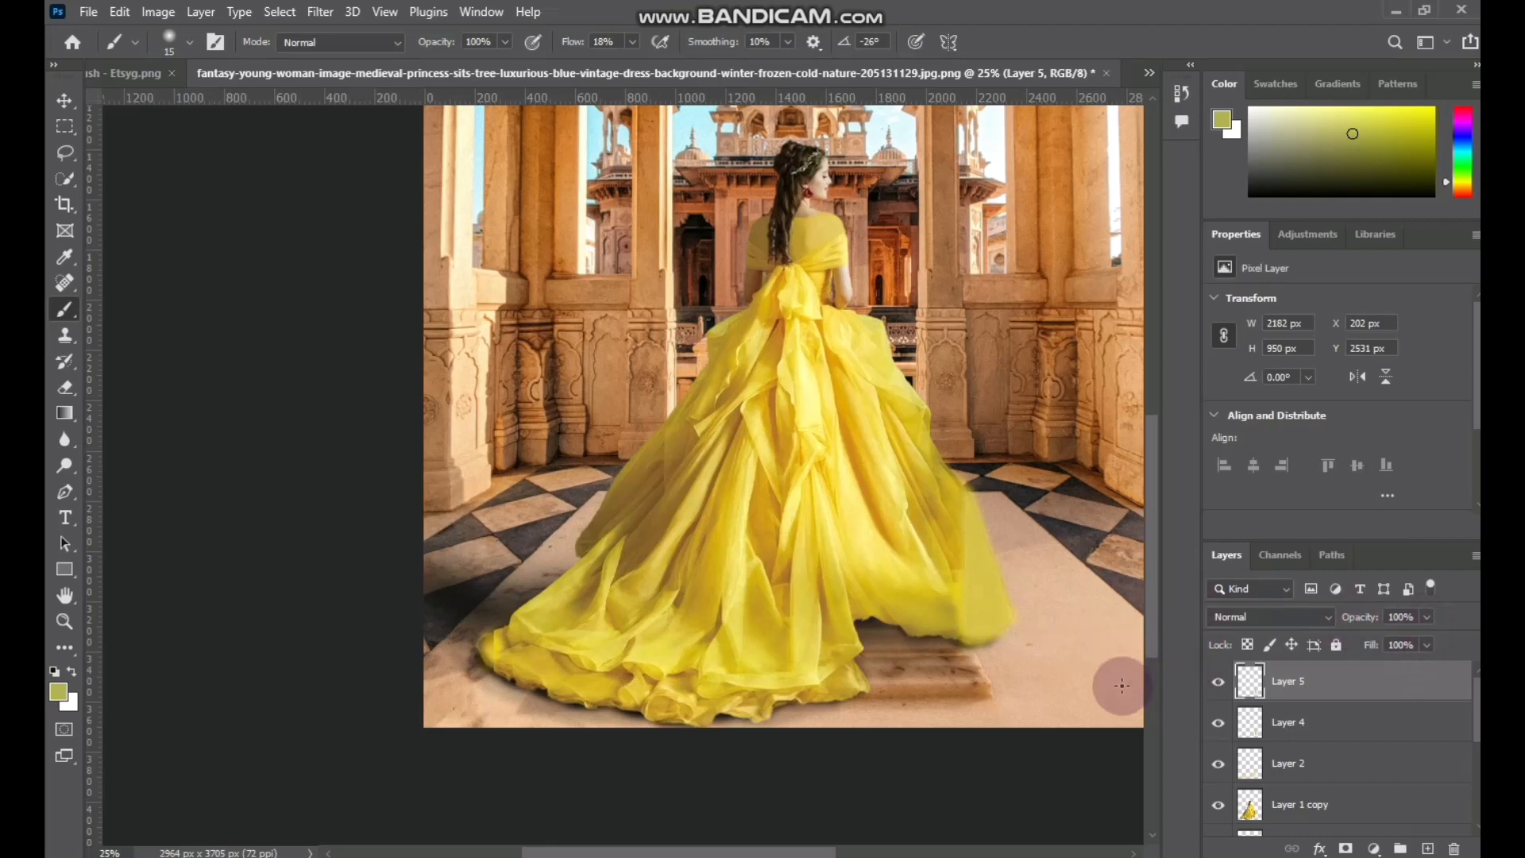
pyautogui.hotkey('ctrl', 'shift', 'z')
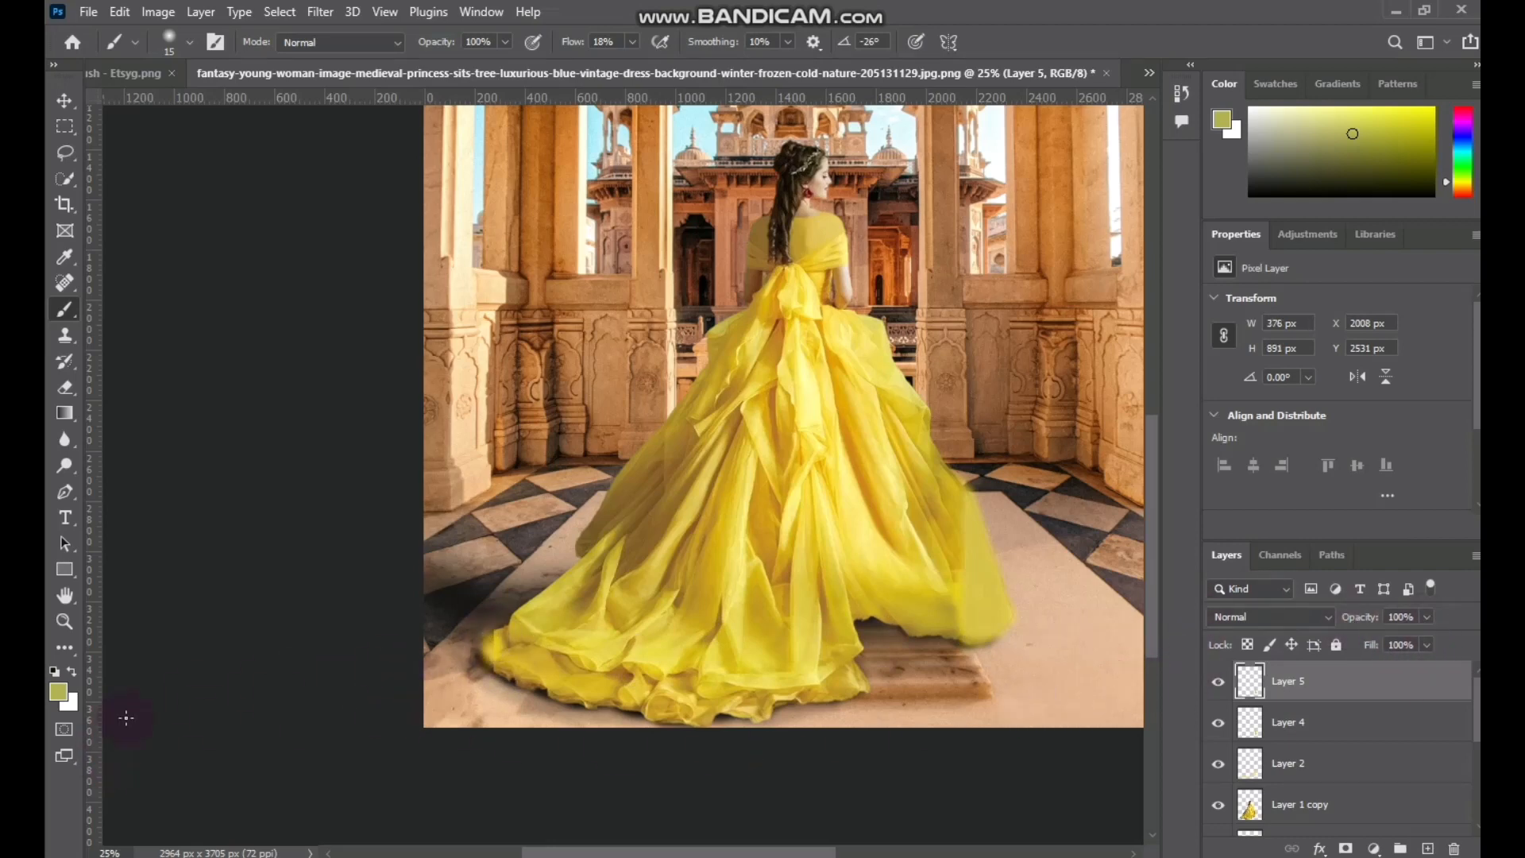
pyautogui.click(61, 690)
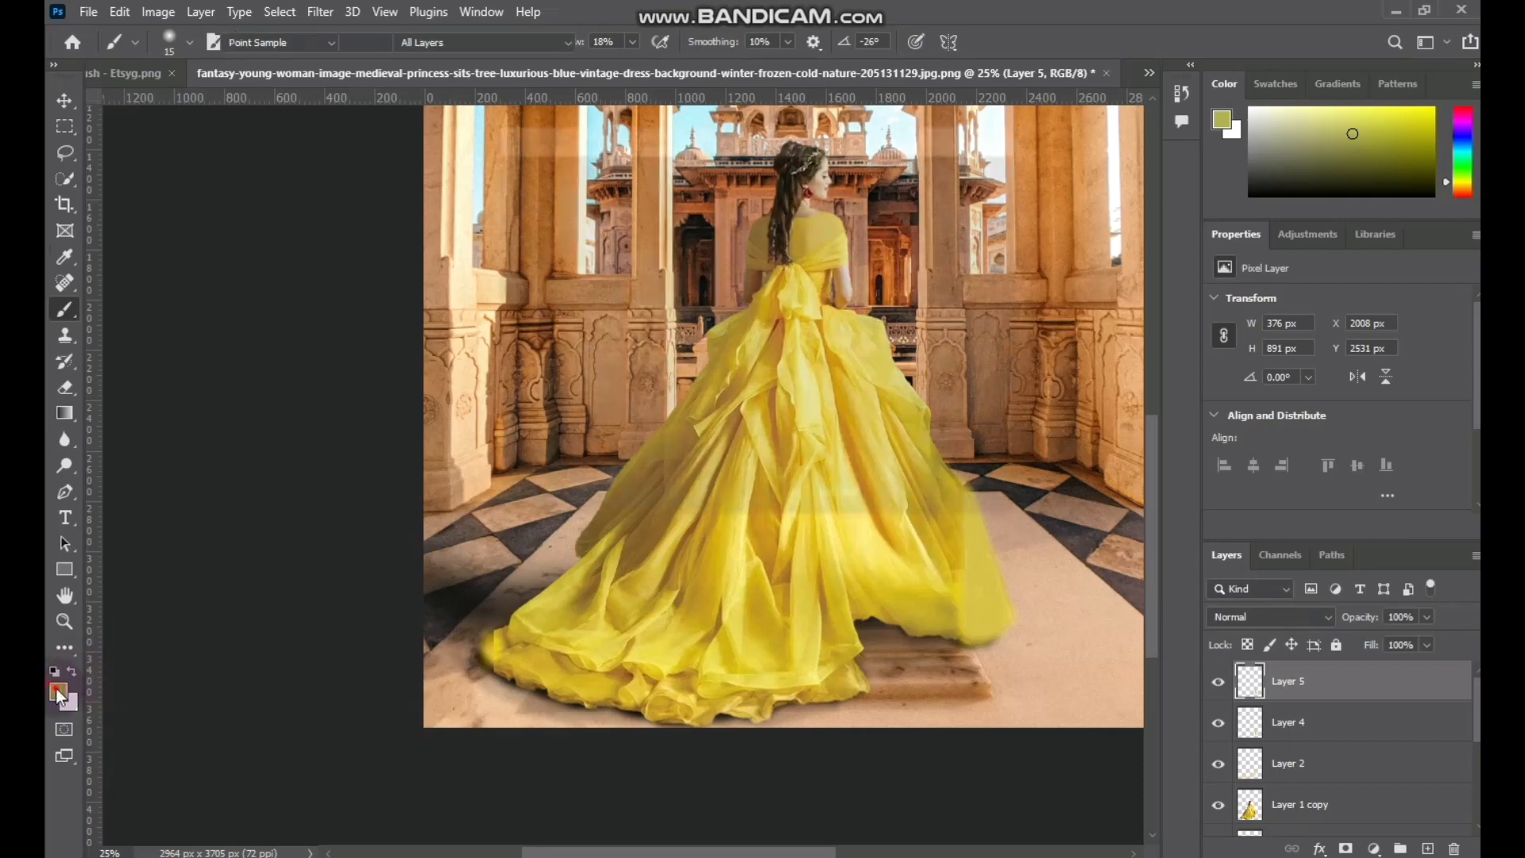
pyautogui.click(683, 188)
pyautogui.click(958, 172)
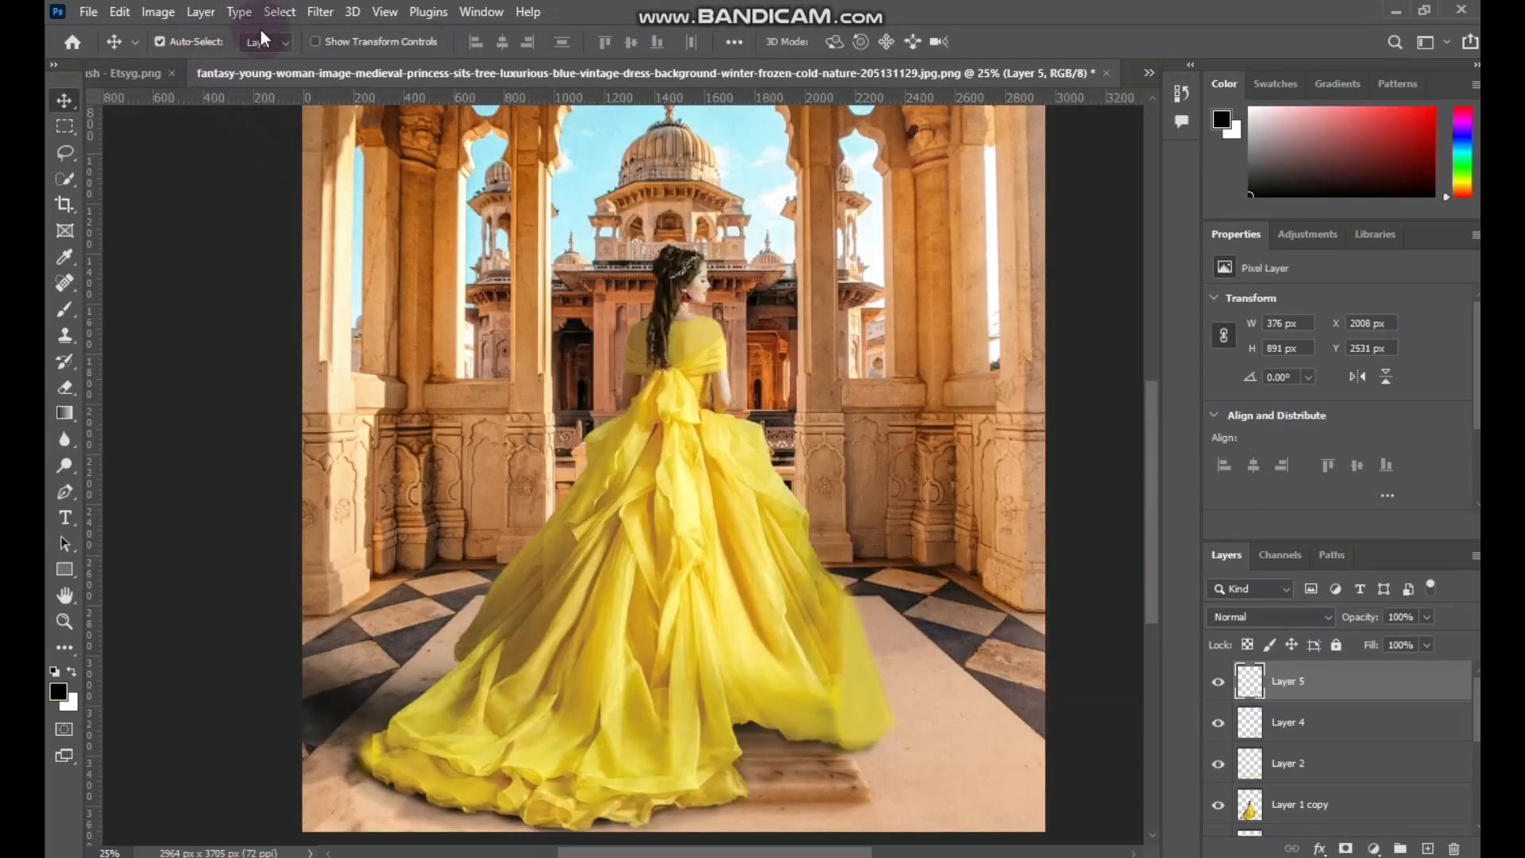
# - Convert the palace background, Layer 1, to a smart object
pyautogui.click(1291, 722)
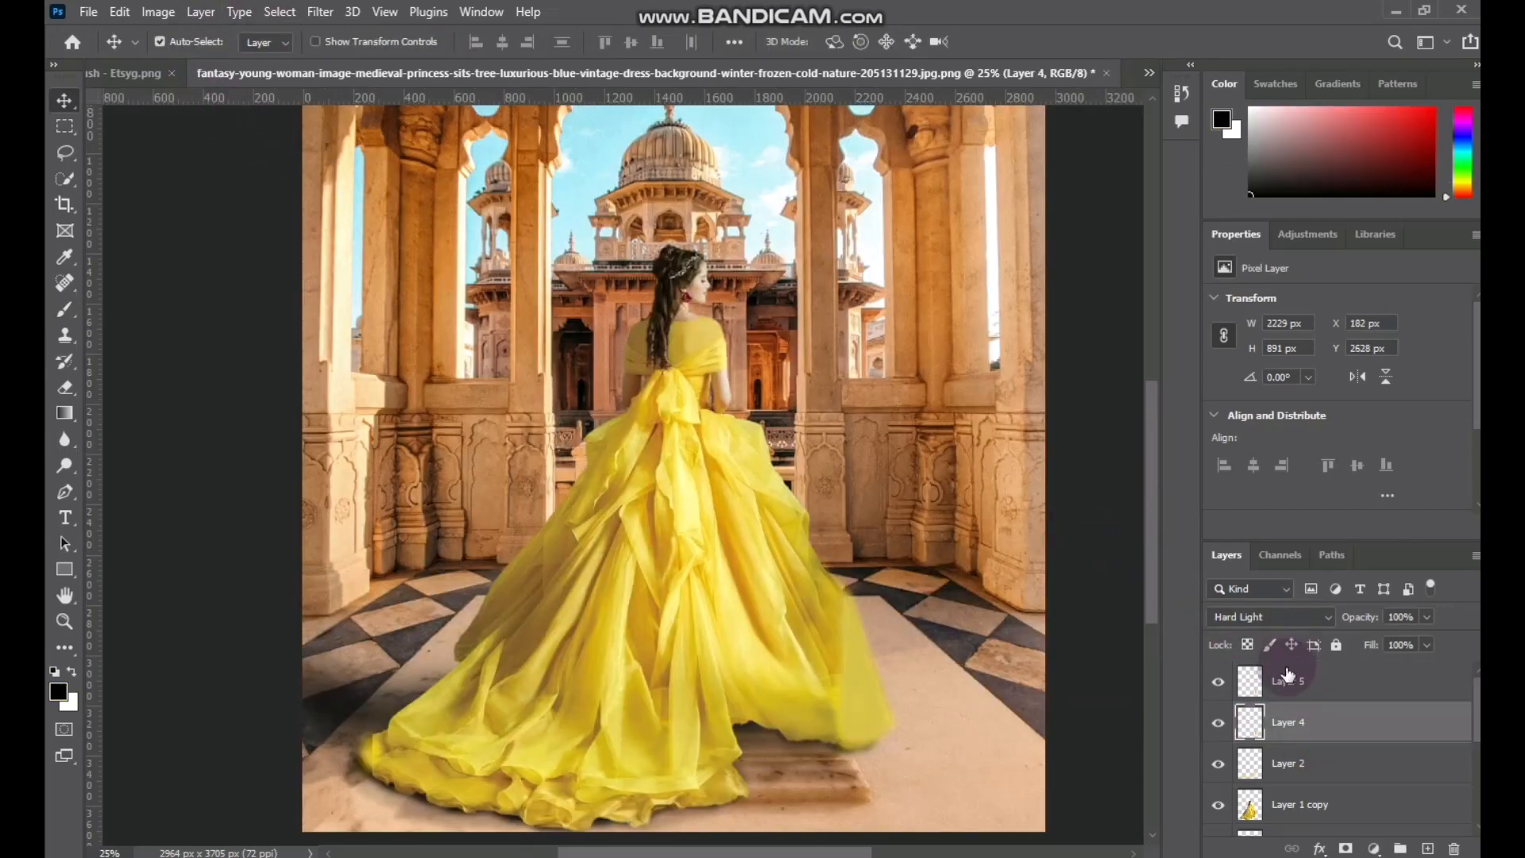
pyautogui.scroll(-3, 1310, 739)
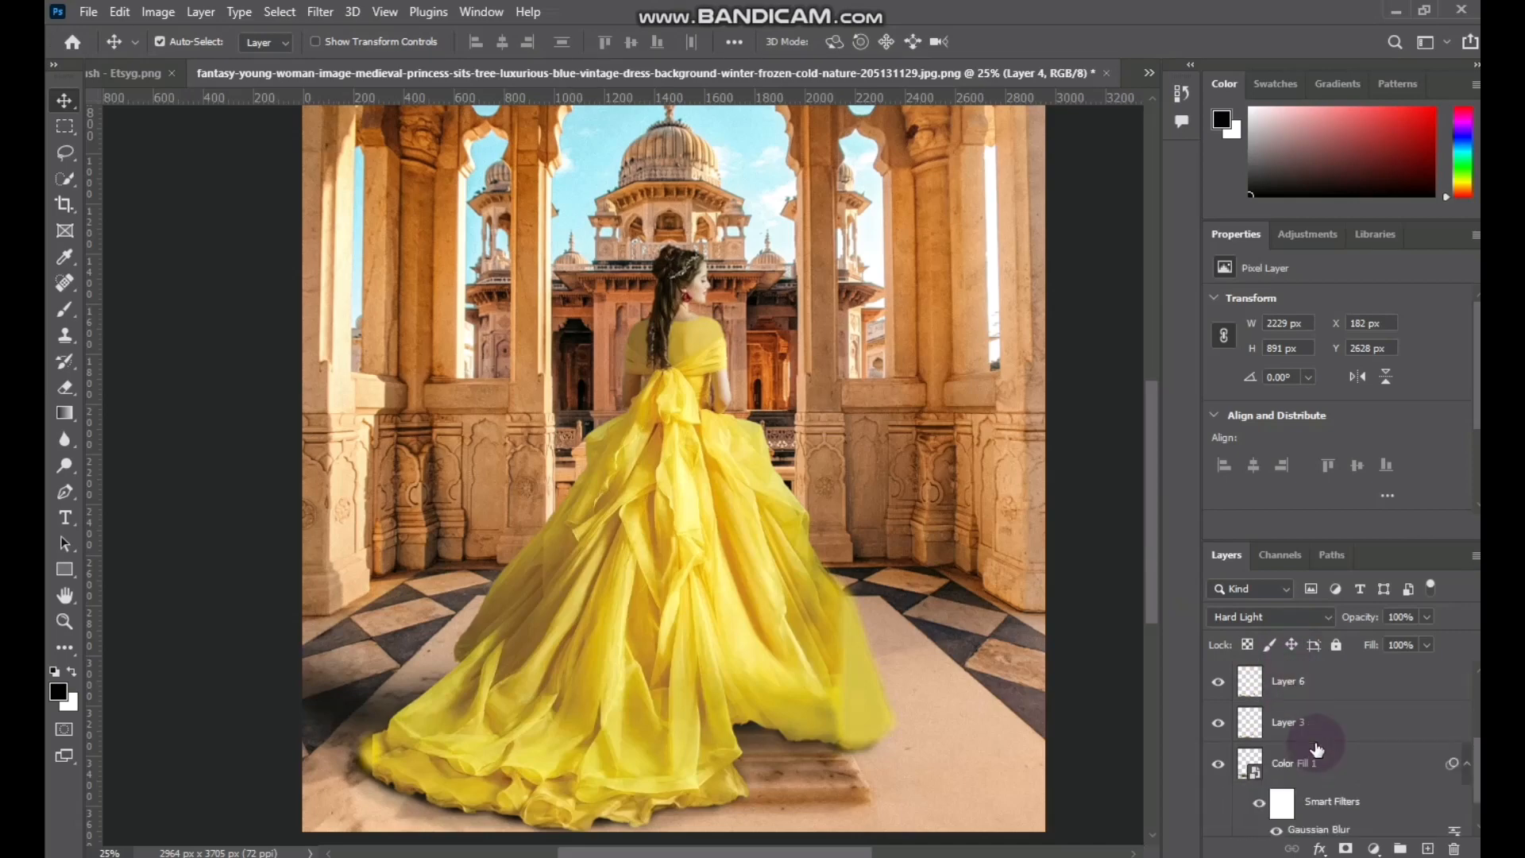
pyautogui.scroll(-2, 1316, 750)
pyautogui.rightClick(1314, 806)
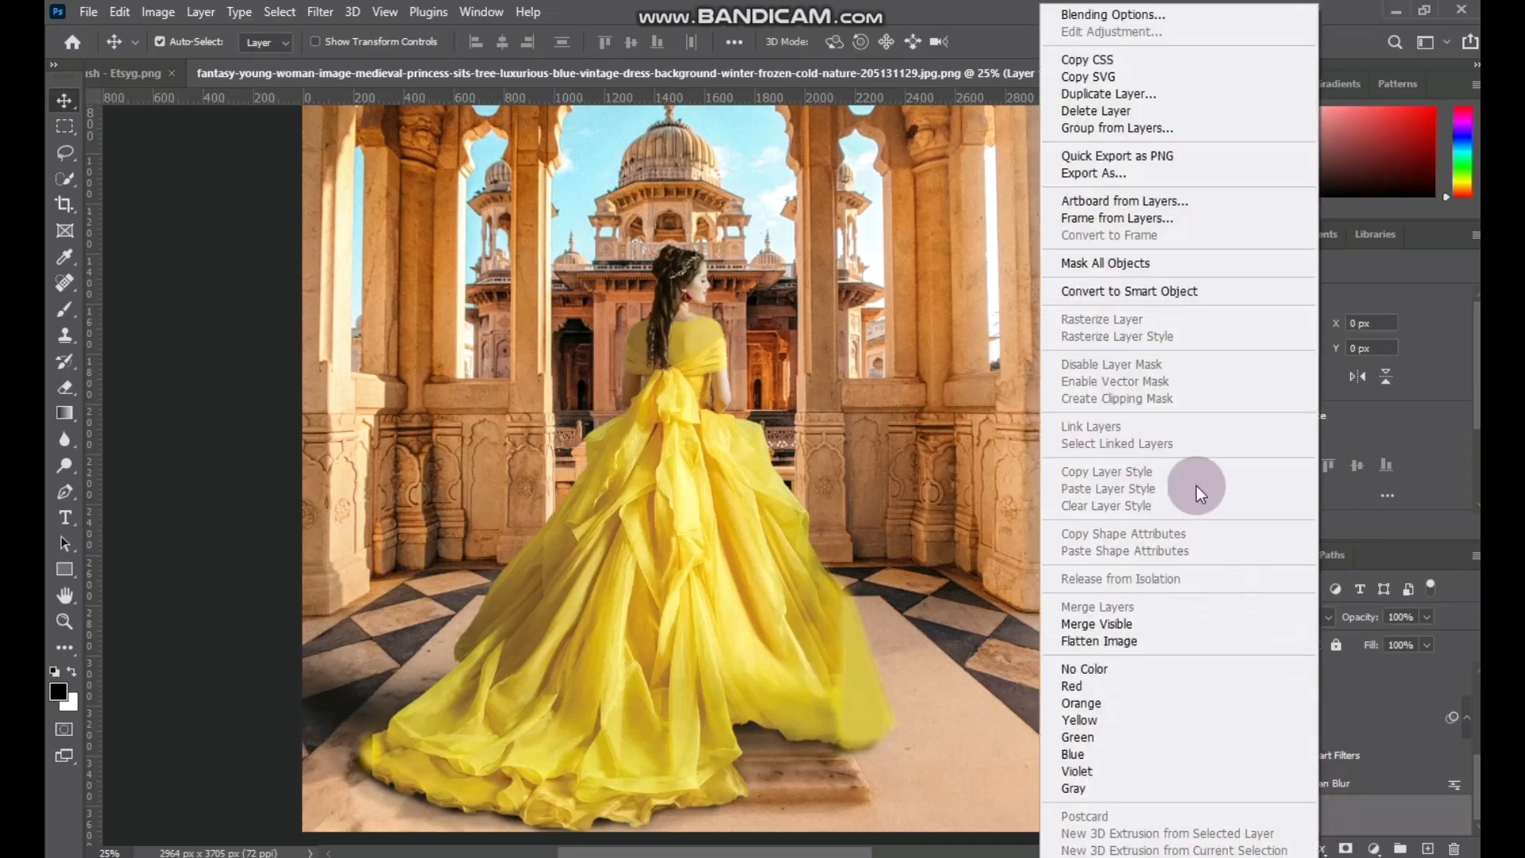
pyautogui.click(1160, 292)
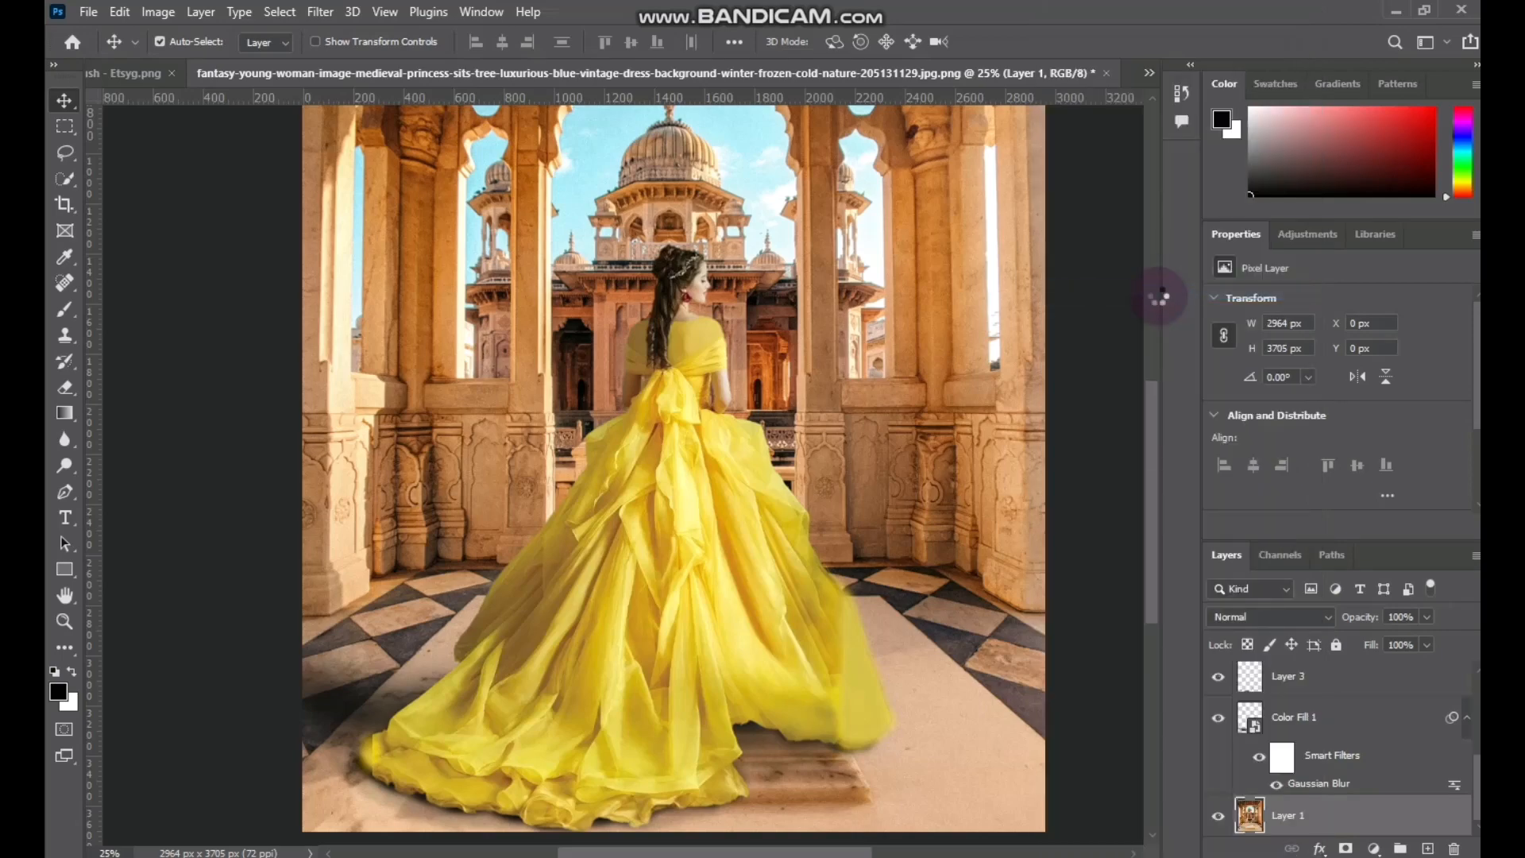
# - Start a Field Blur on the palace background and set the first pin's blur to 5 px
pyautogui.click(317, 14)
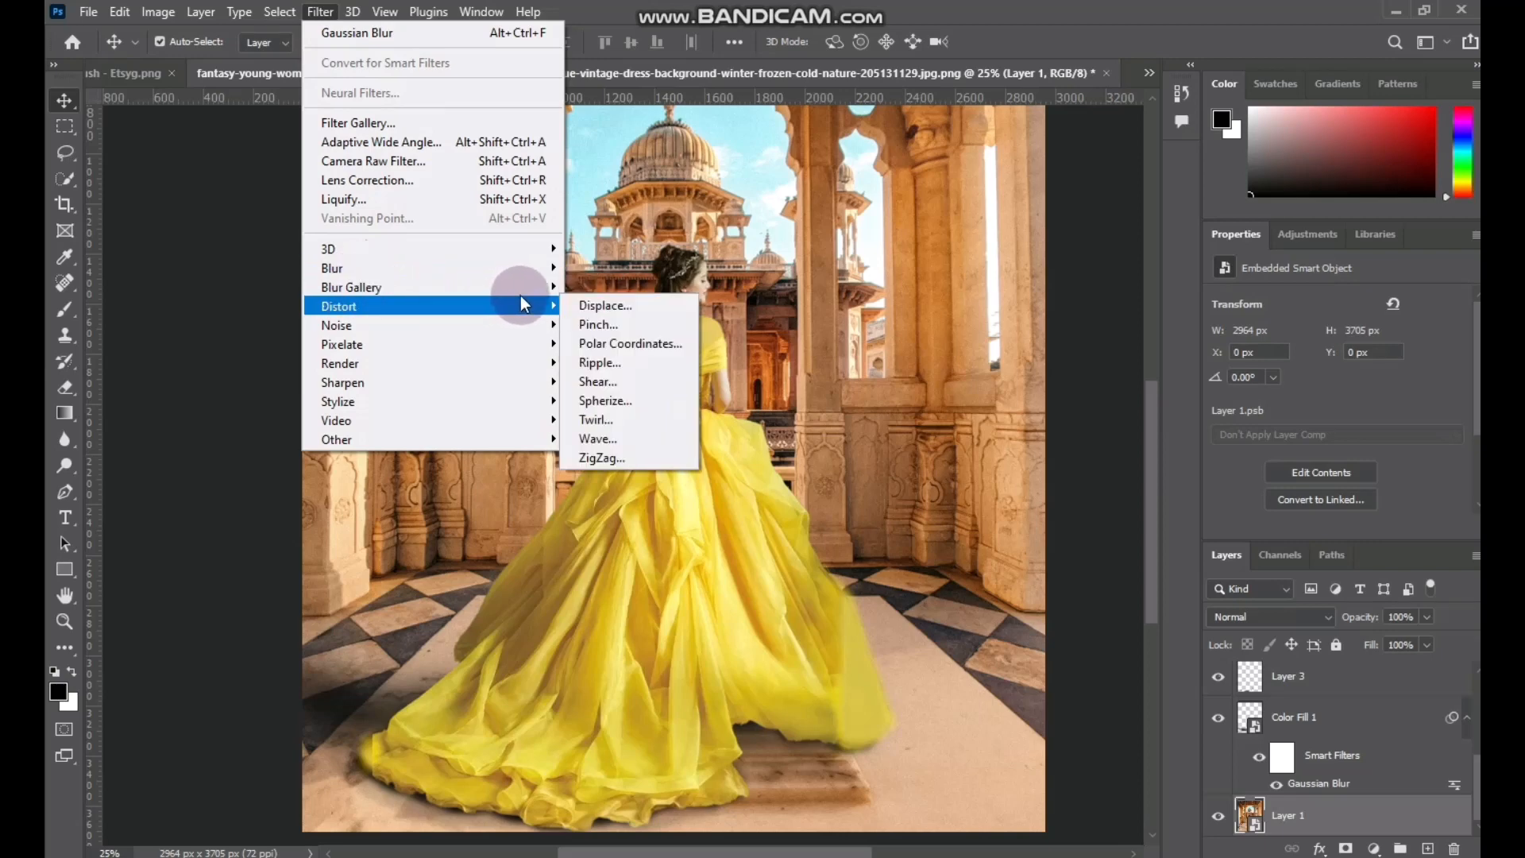
pyautogui.moveTo(521, 287)
pyautogui.click(606, 292)
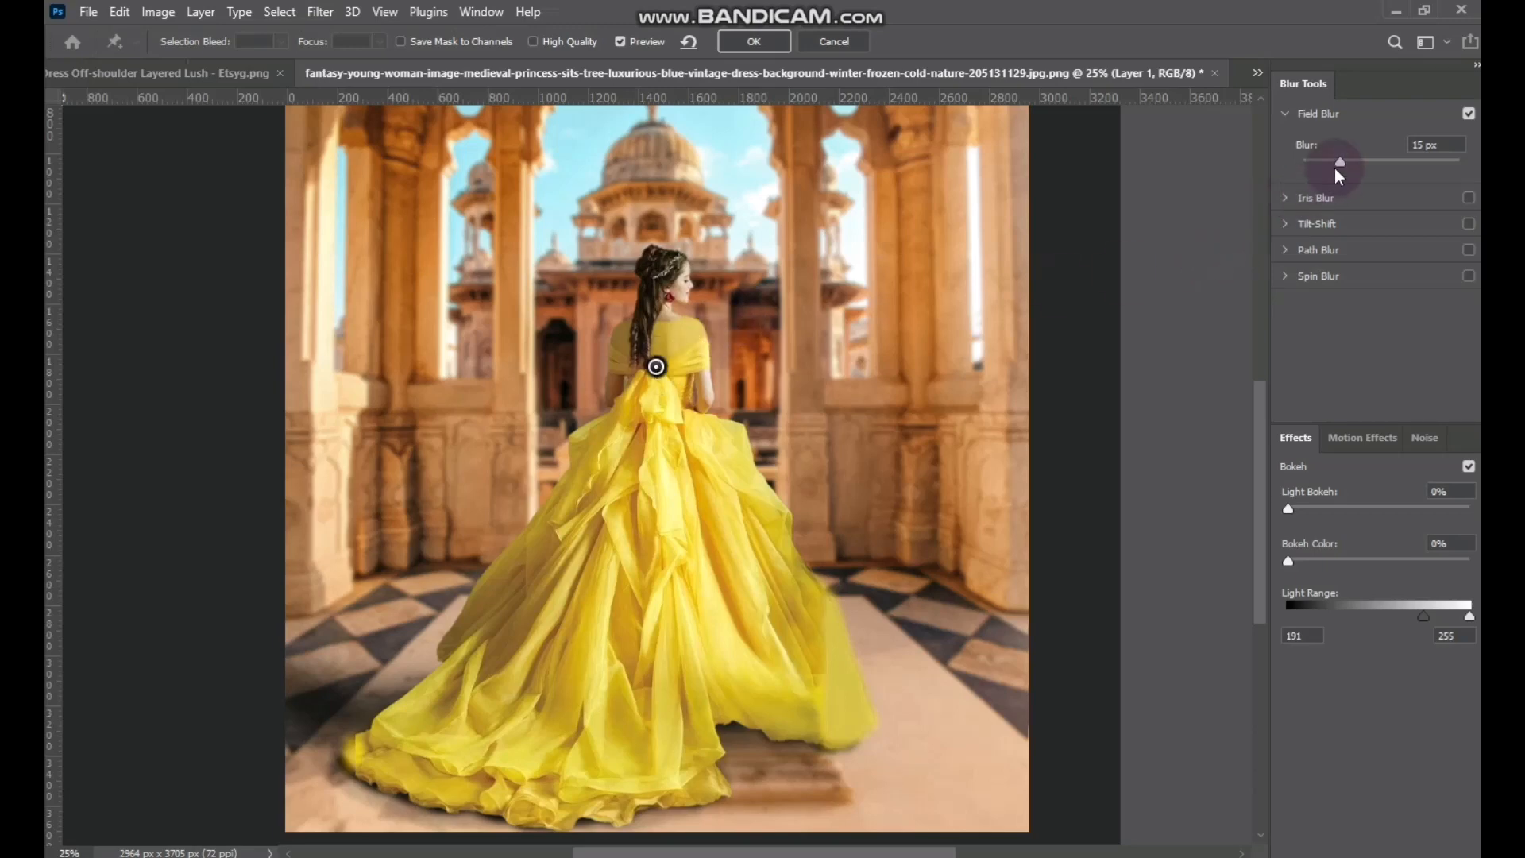
pyautogui.moveTo(1343, 159); pyautogui.dragTo(1317, 165)
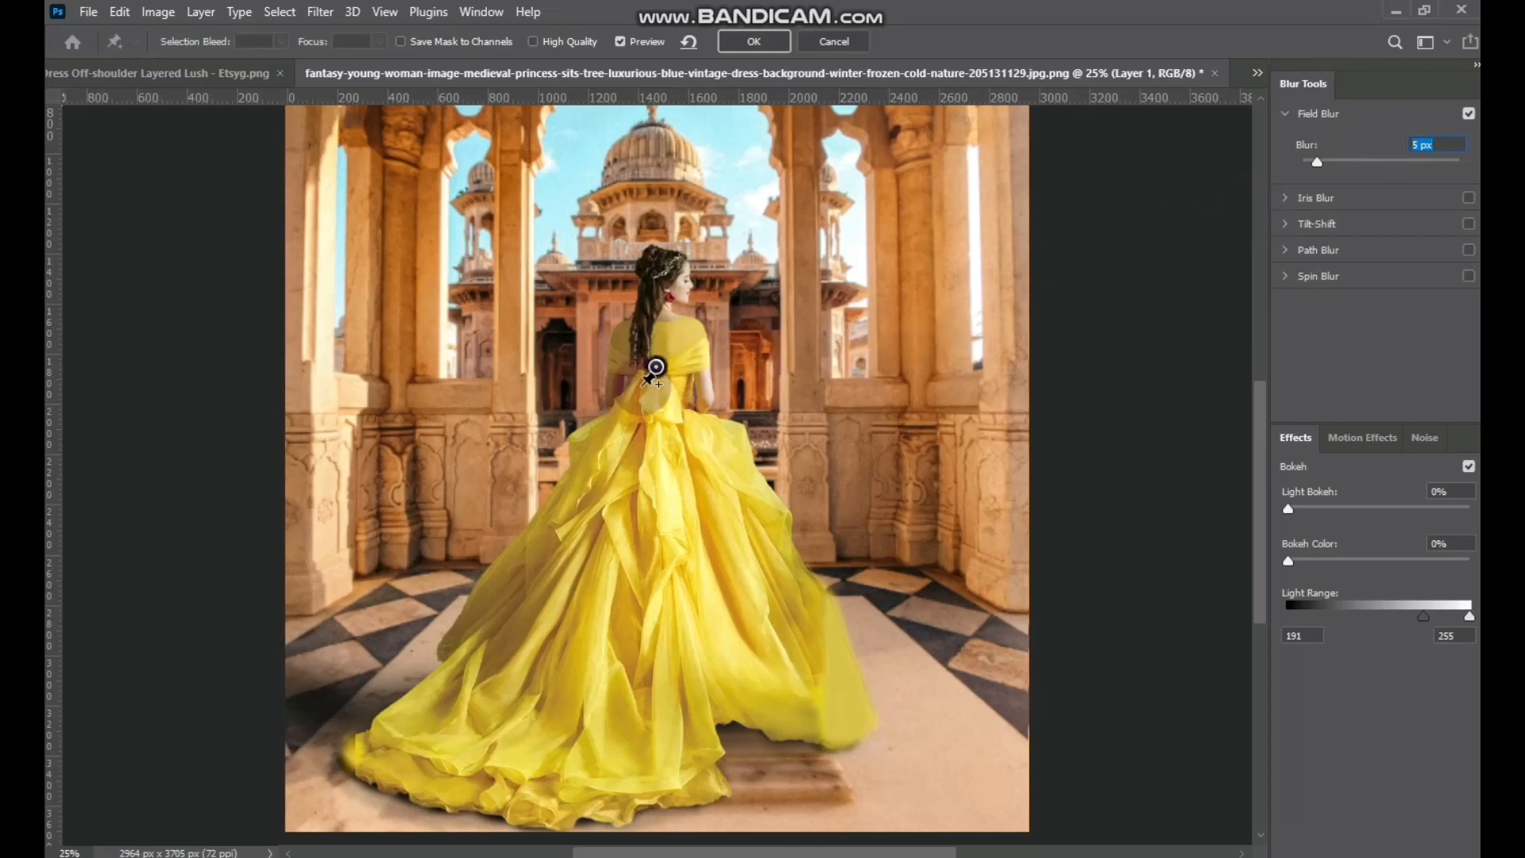
pyautogui.moveTo(657, 390)
pyautogui.mouseDown()
pyautogui.moveTo(628, 578)
pyautogui.moveTo(656, 369)
pyautogui.mouseUp()
pyautogui.moveTo(1318, 163); pyautogui.dragTo(1318, 163)
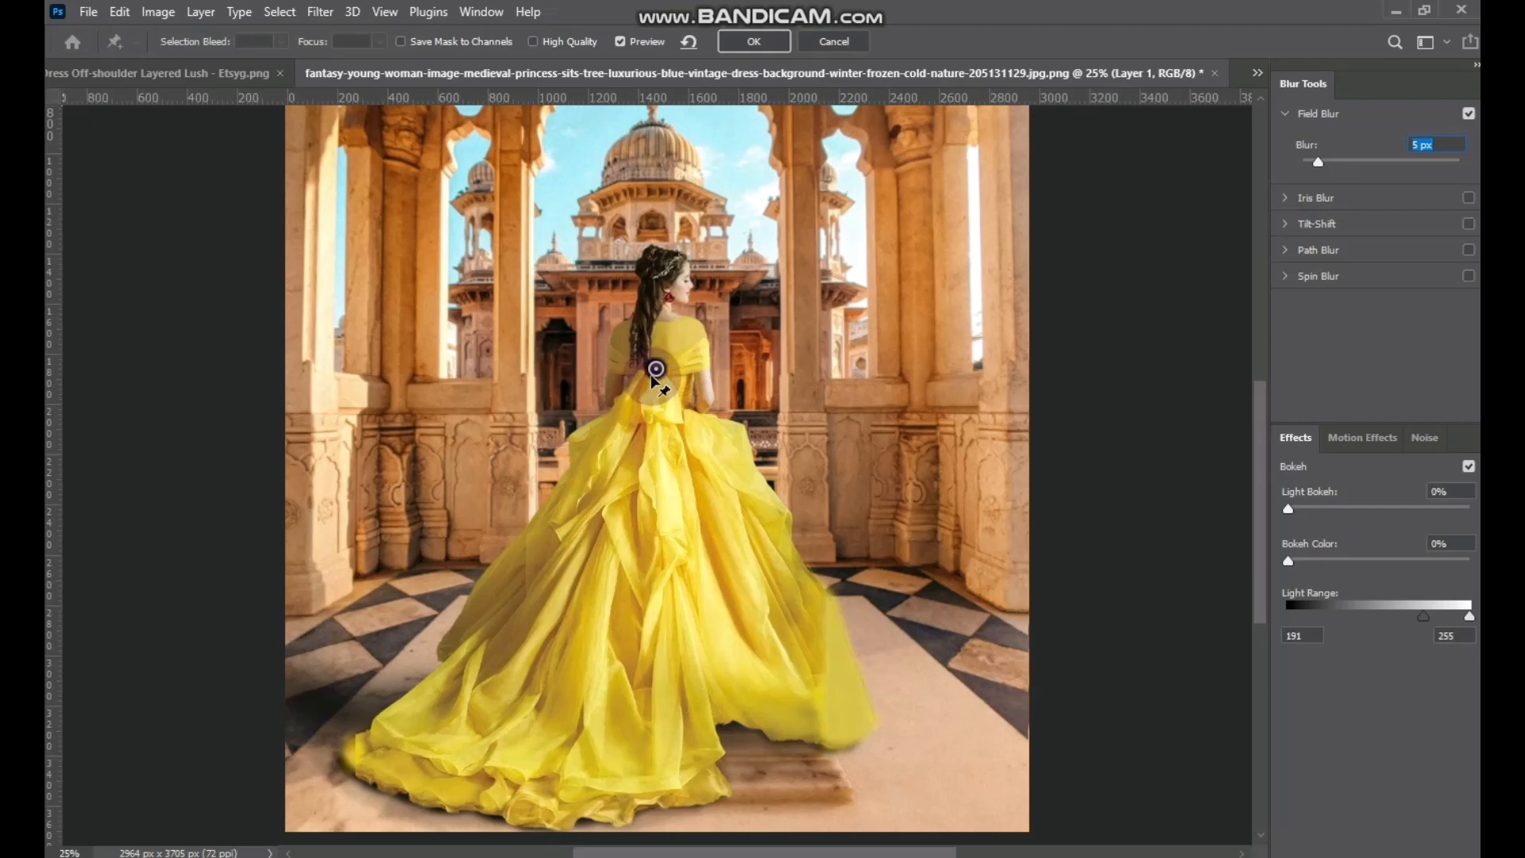
# - Move the blur pin down to the lower part of the skirt and set its blur to 0 px
pyautogui.moveTo(656, 370); pyautogui.dragTo(644, 501)
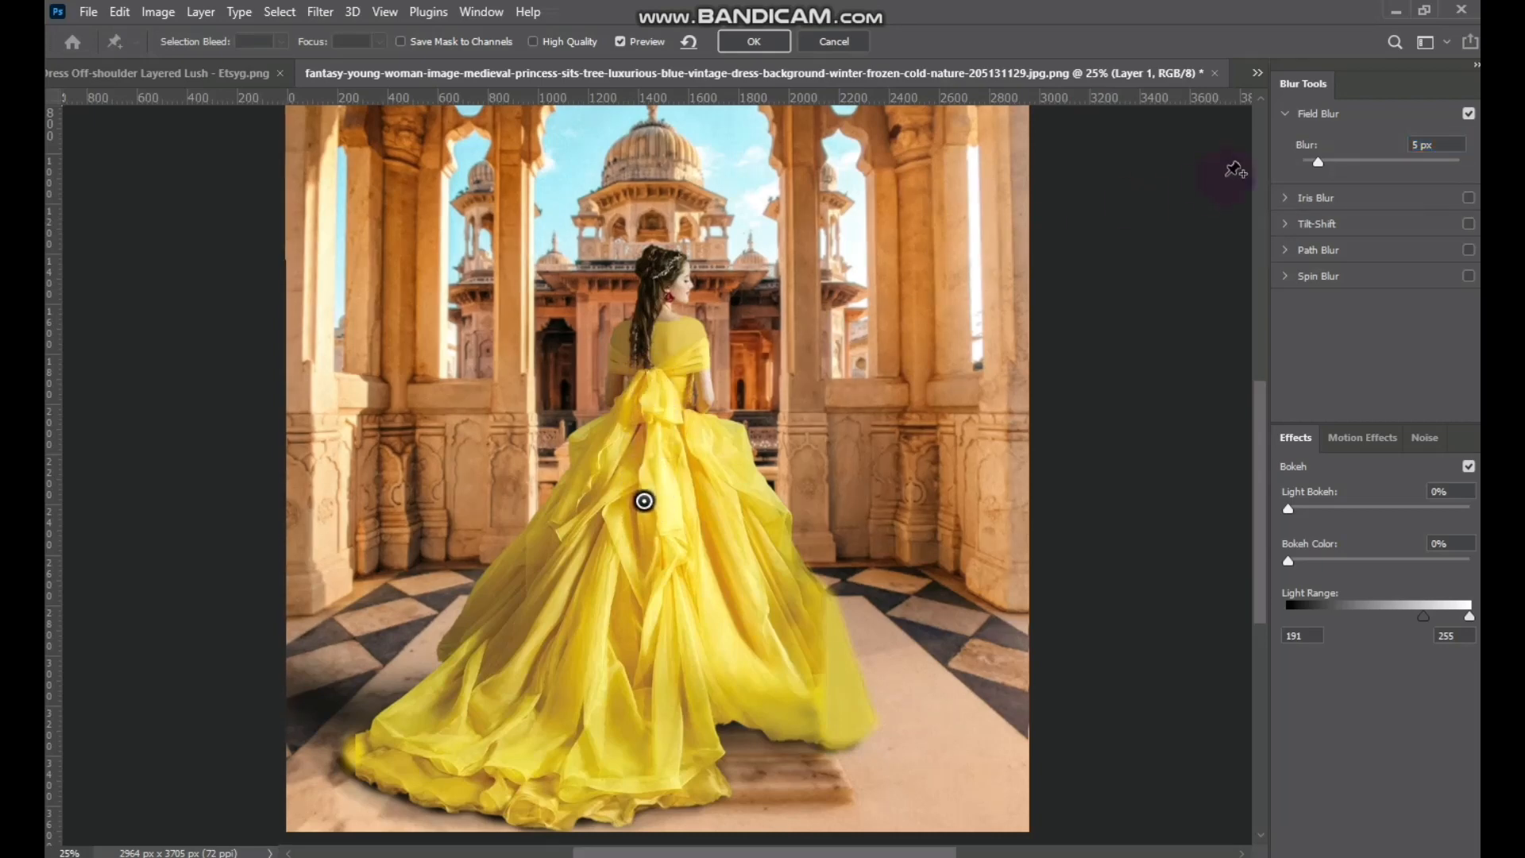
pyautogui.moveTo(1318, 163)
pyautogui.mouseDown()
pyautogui.moveTo(1336, 162)
pyautogui.moveTo(1319, 163)
pyautogui.mouseUp()
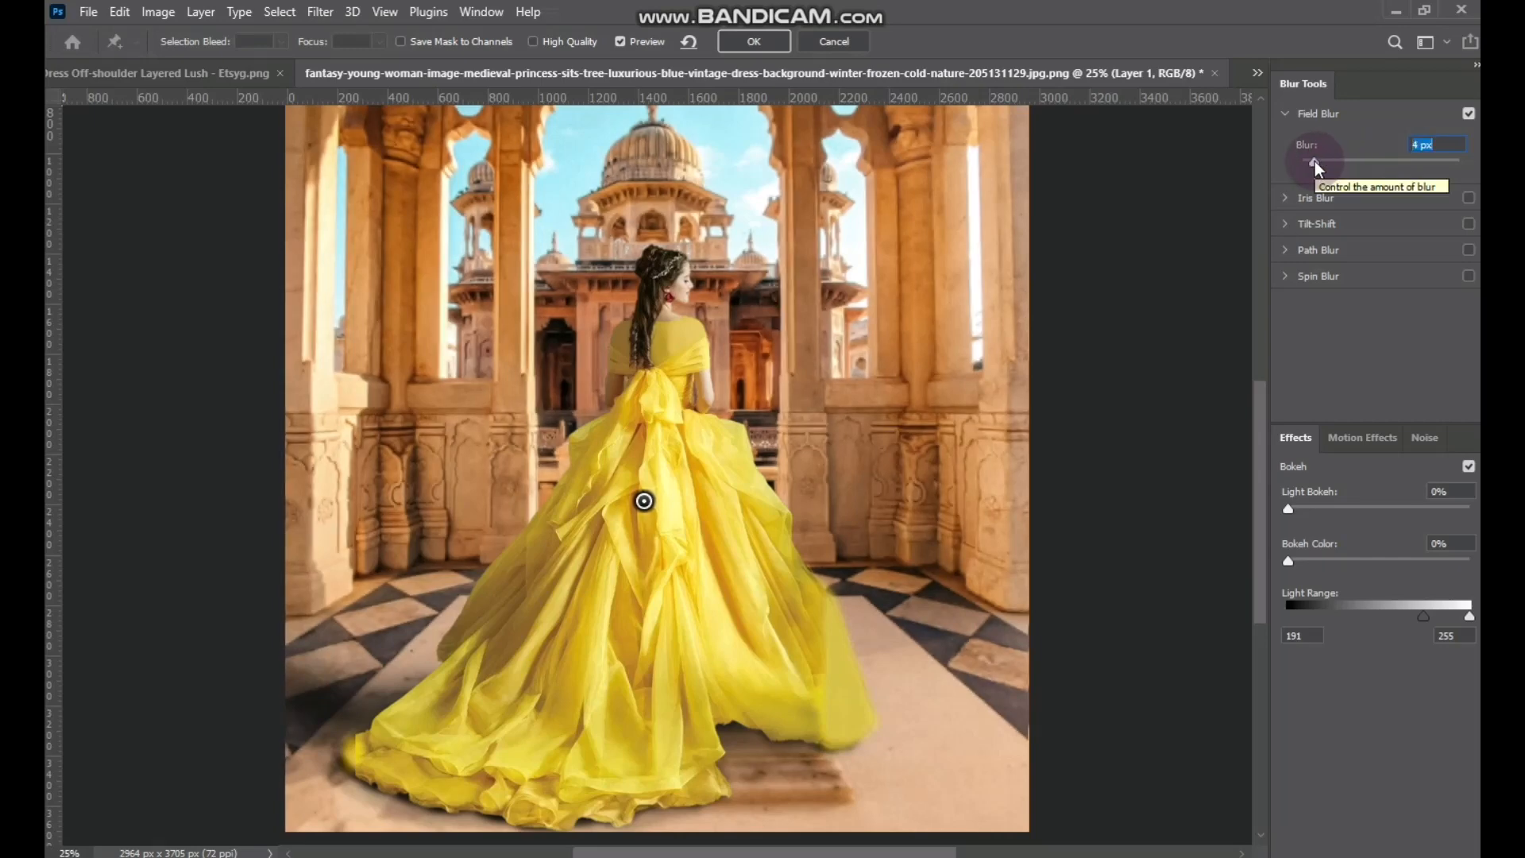
pyautogui.moveTo(1313, 160); pyautogui.dragTo(1312, 161)
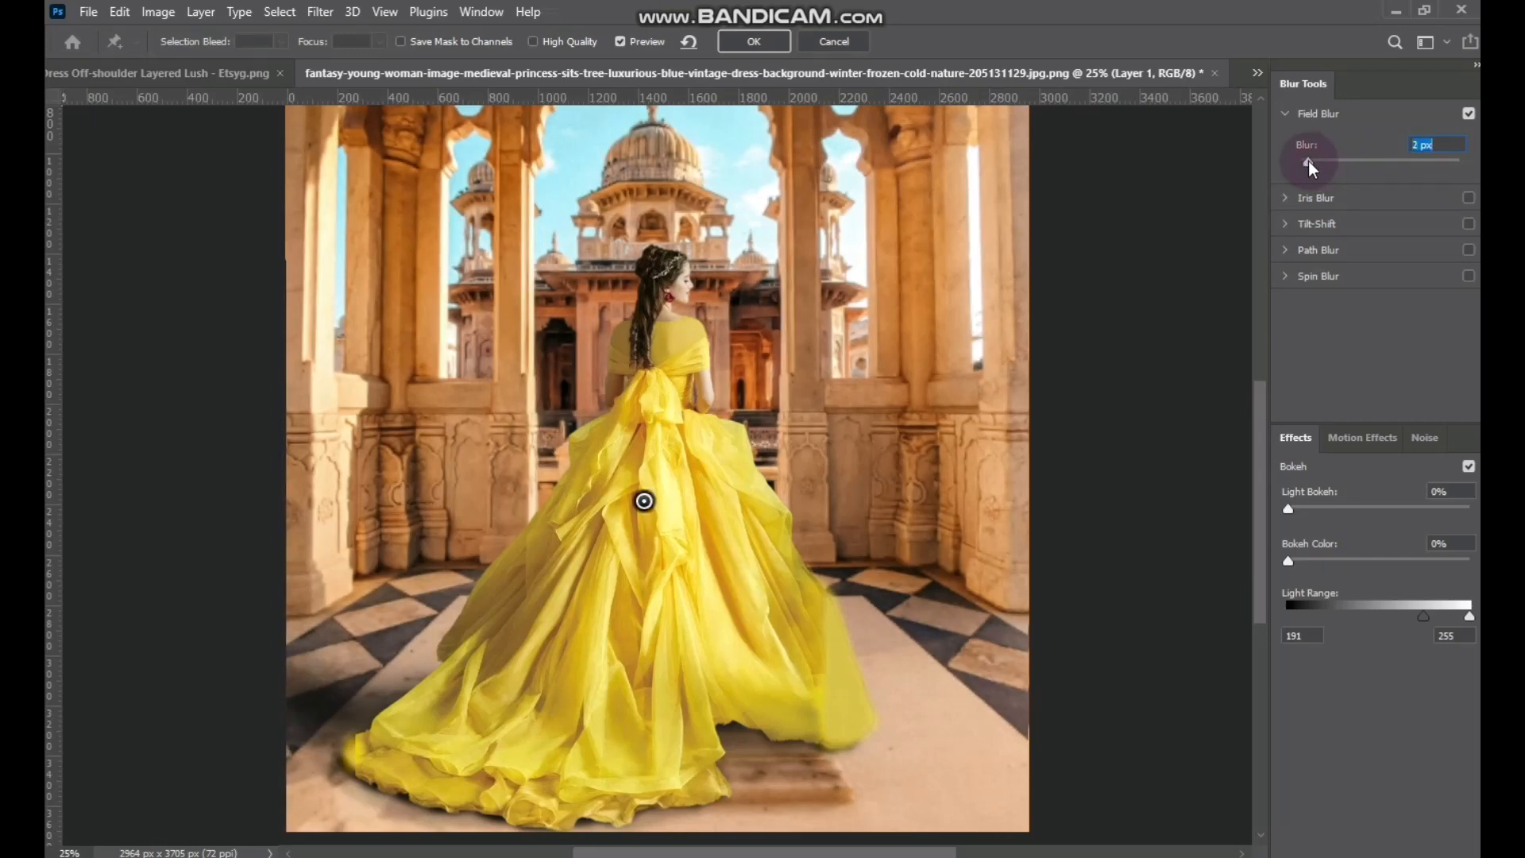
pyautogui.moveTo(644, 502); pyautogui.dragTo(628, 726)
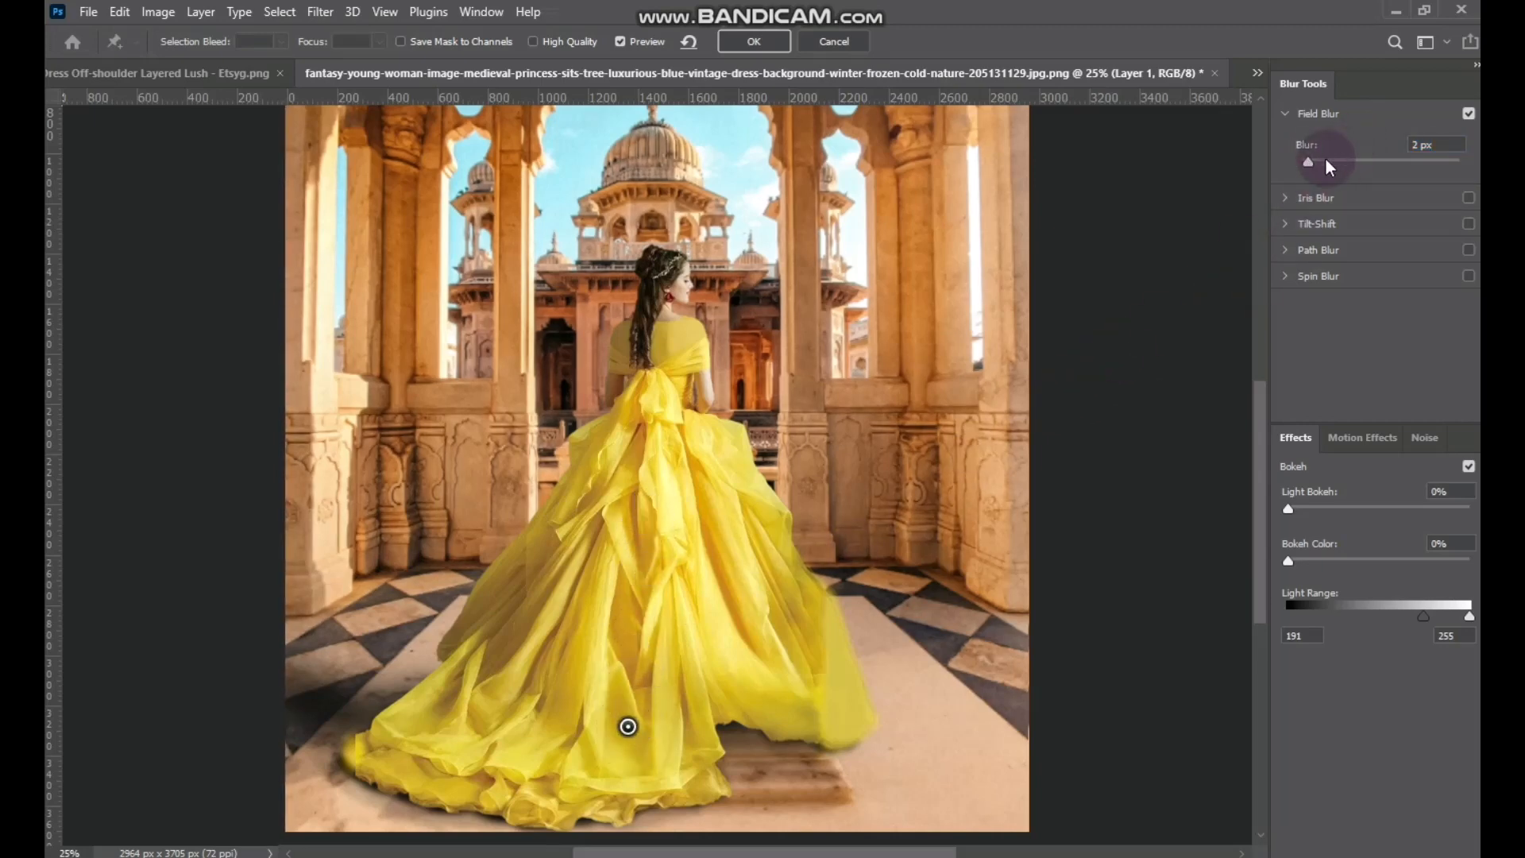
pyautogui.moveTo(1308, 161); pyautogui.dragTo(1294, 161)
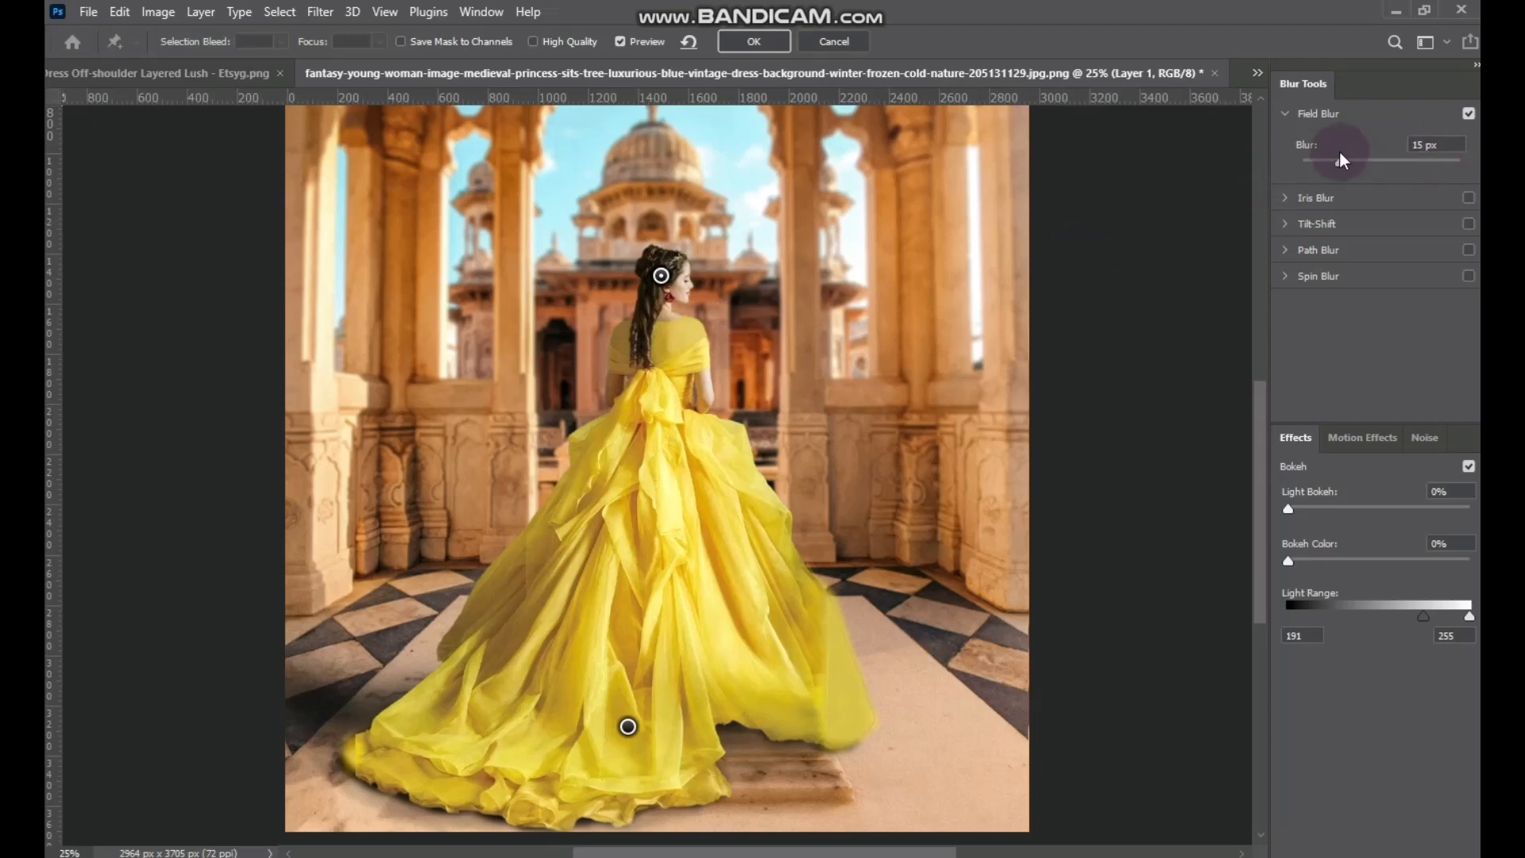
# - Use a second Field Blur pin at the woman's head, reduce its blur to under 10 px, check the whole image, and apply the filter
pyautogui.moveTo(1339, 156); pyautogui.dragTo(1327, 167)
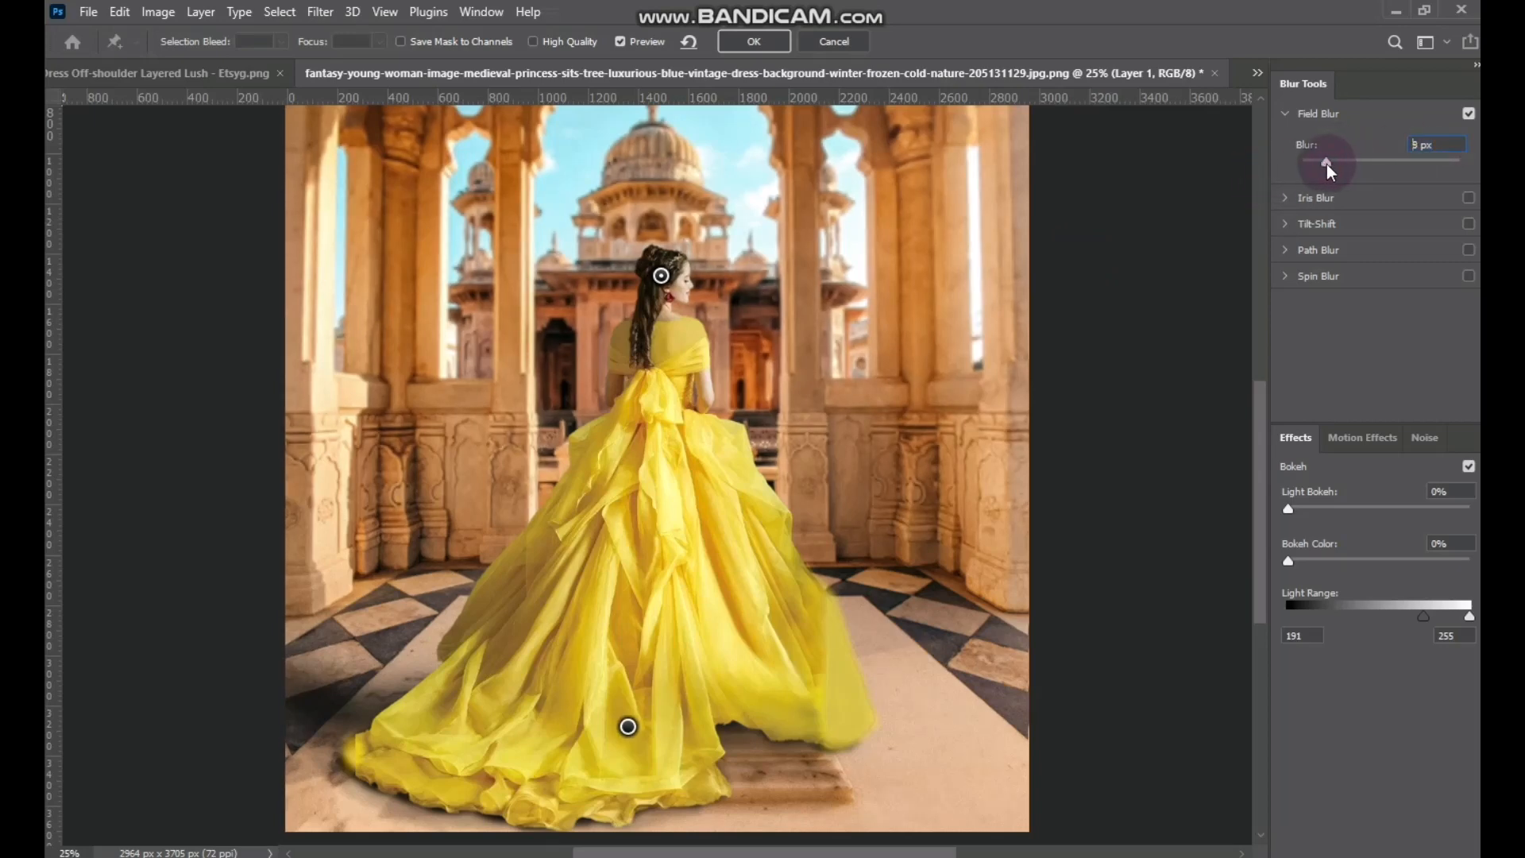
pyautogui.click(627, 726)
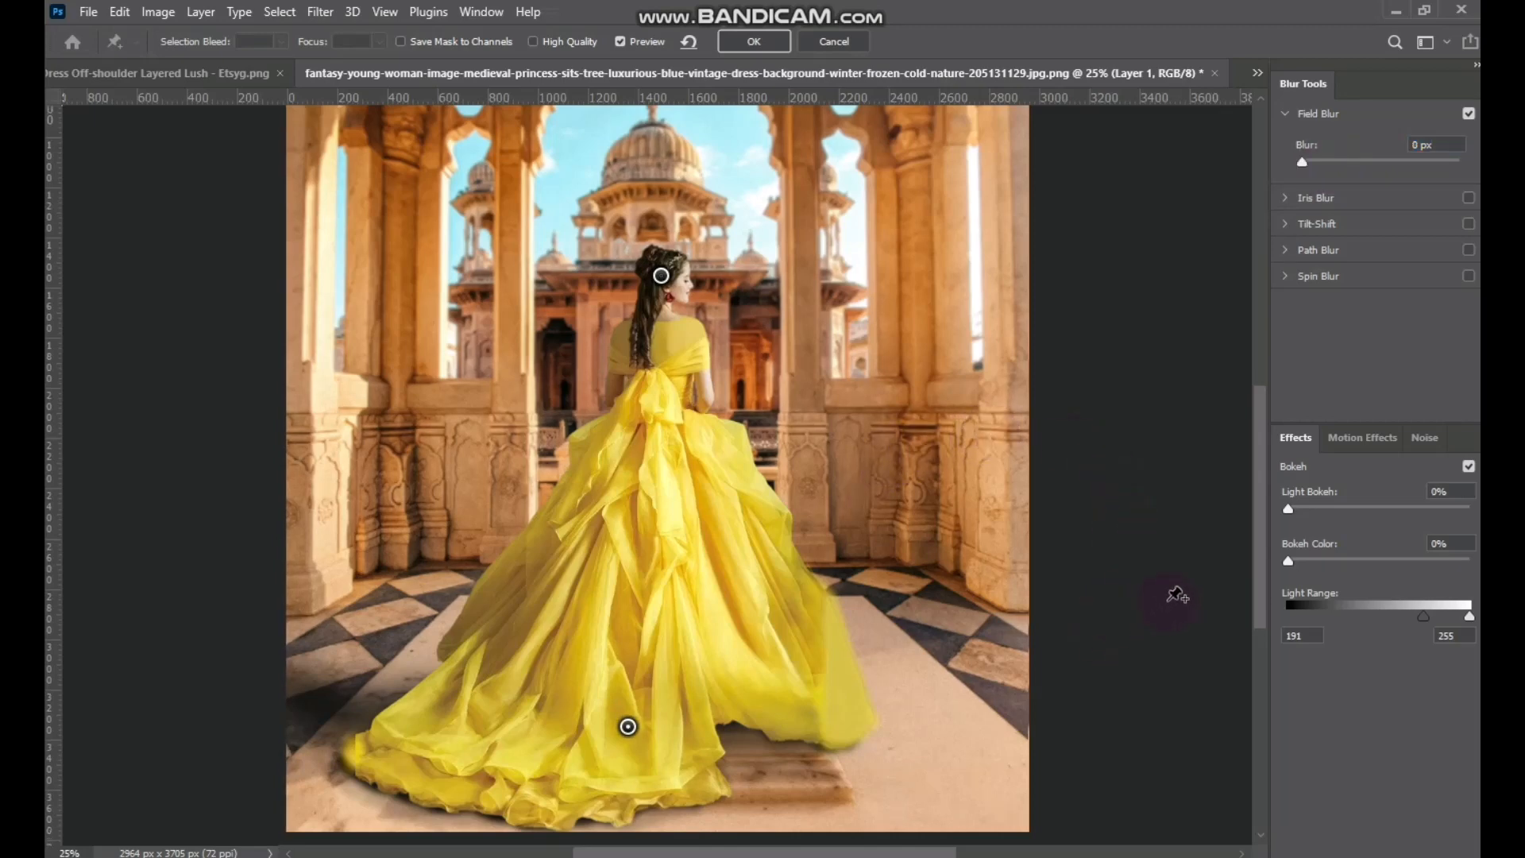
pyautogui.scroll(-1, 1178, 596)
pyautogui.scroll(2, 1178, 597)
pyautogui.hotkey('ctrl', '0')
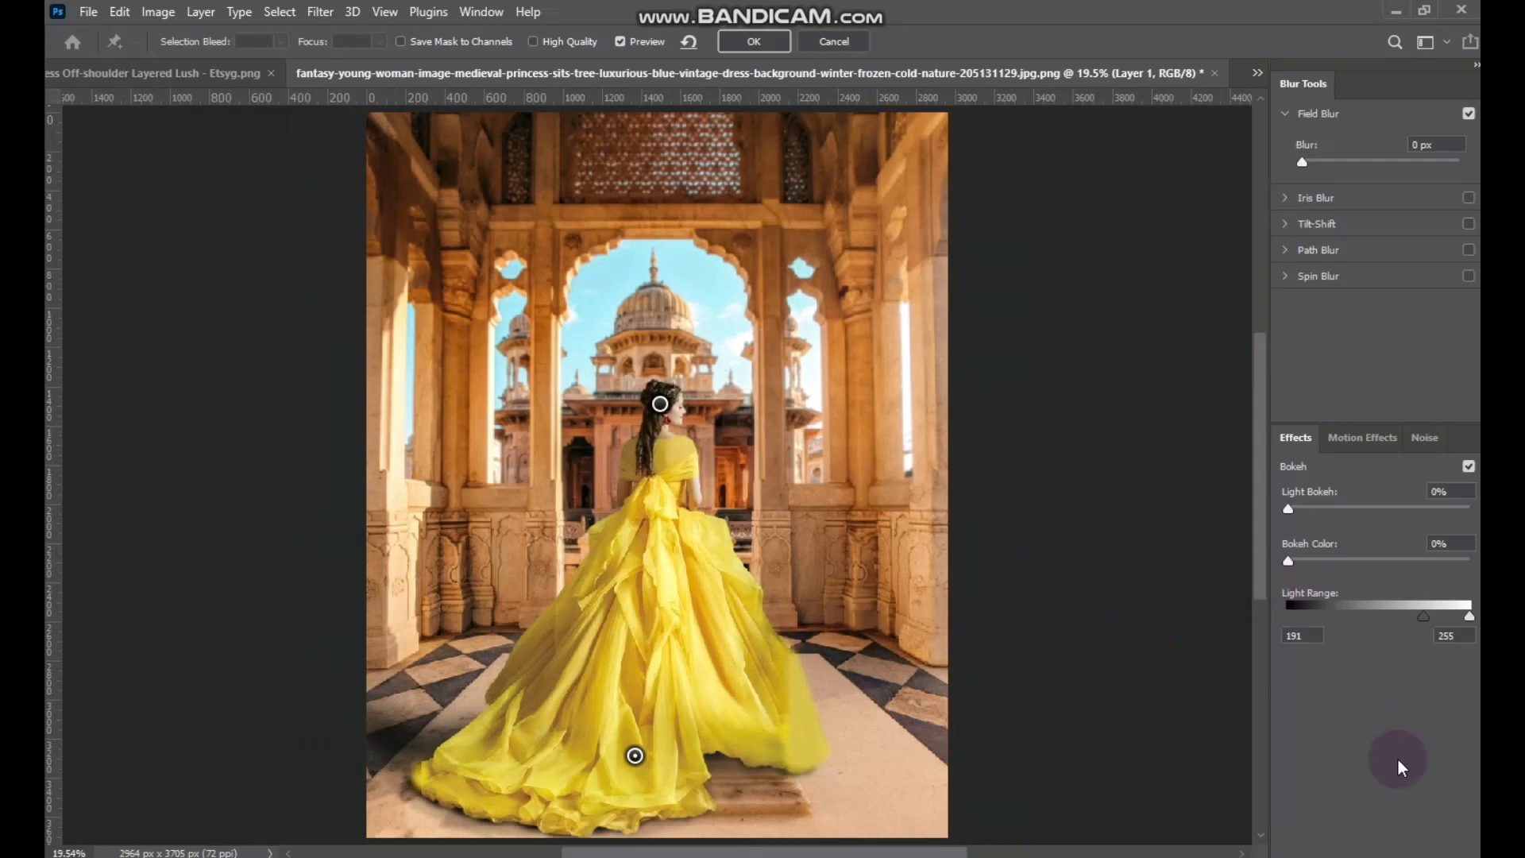
pyautogui.scroll(-1, 1398, 759)
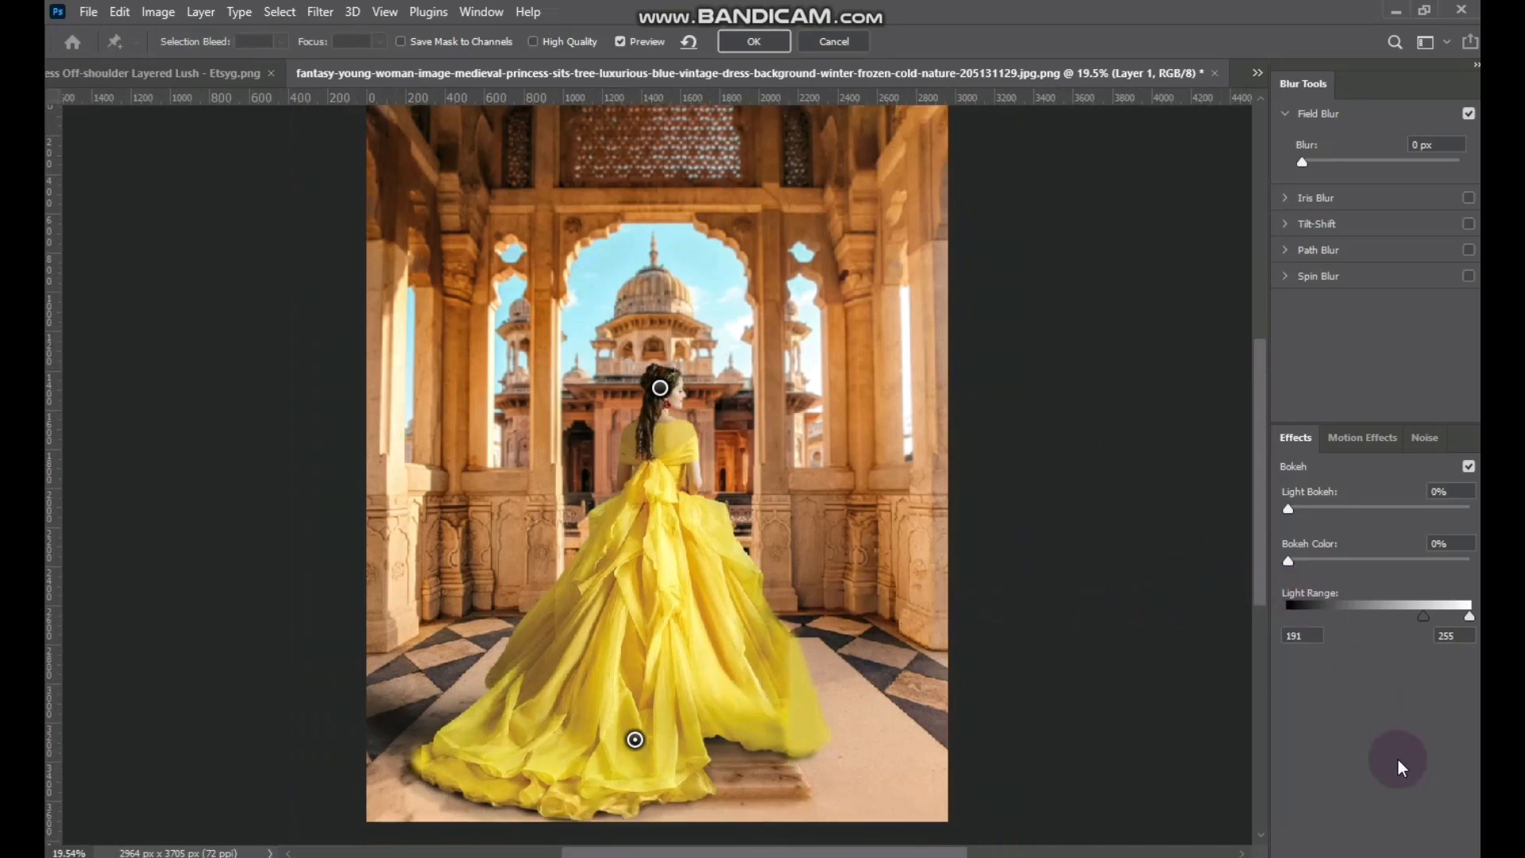
pyautogui.scroll(1, 1398, 759)
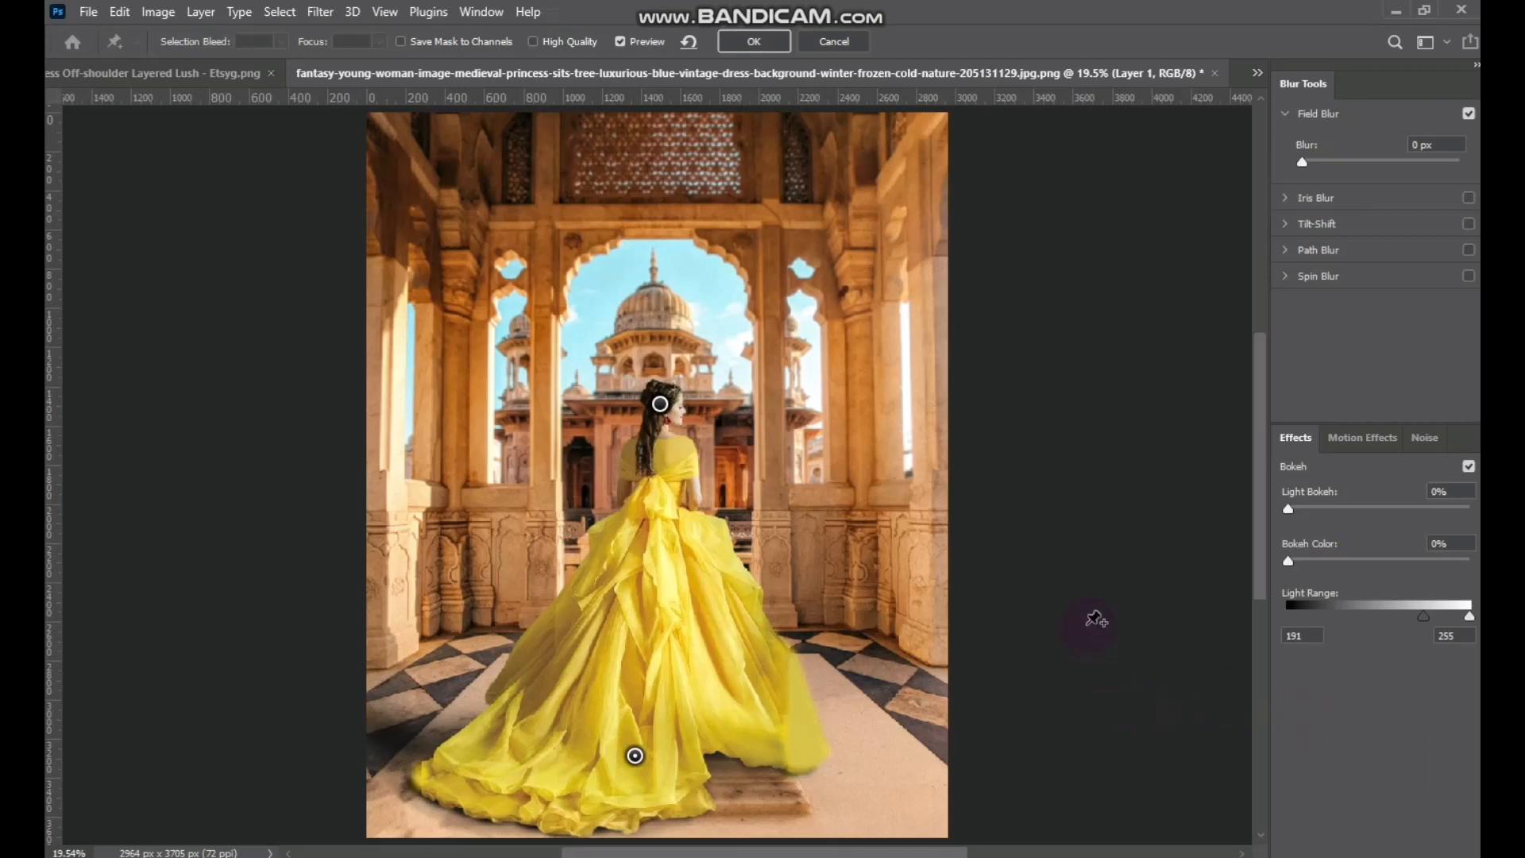
pyautogui.click(755, 46)
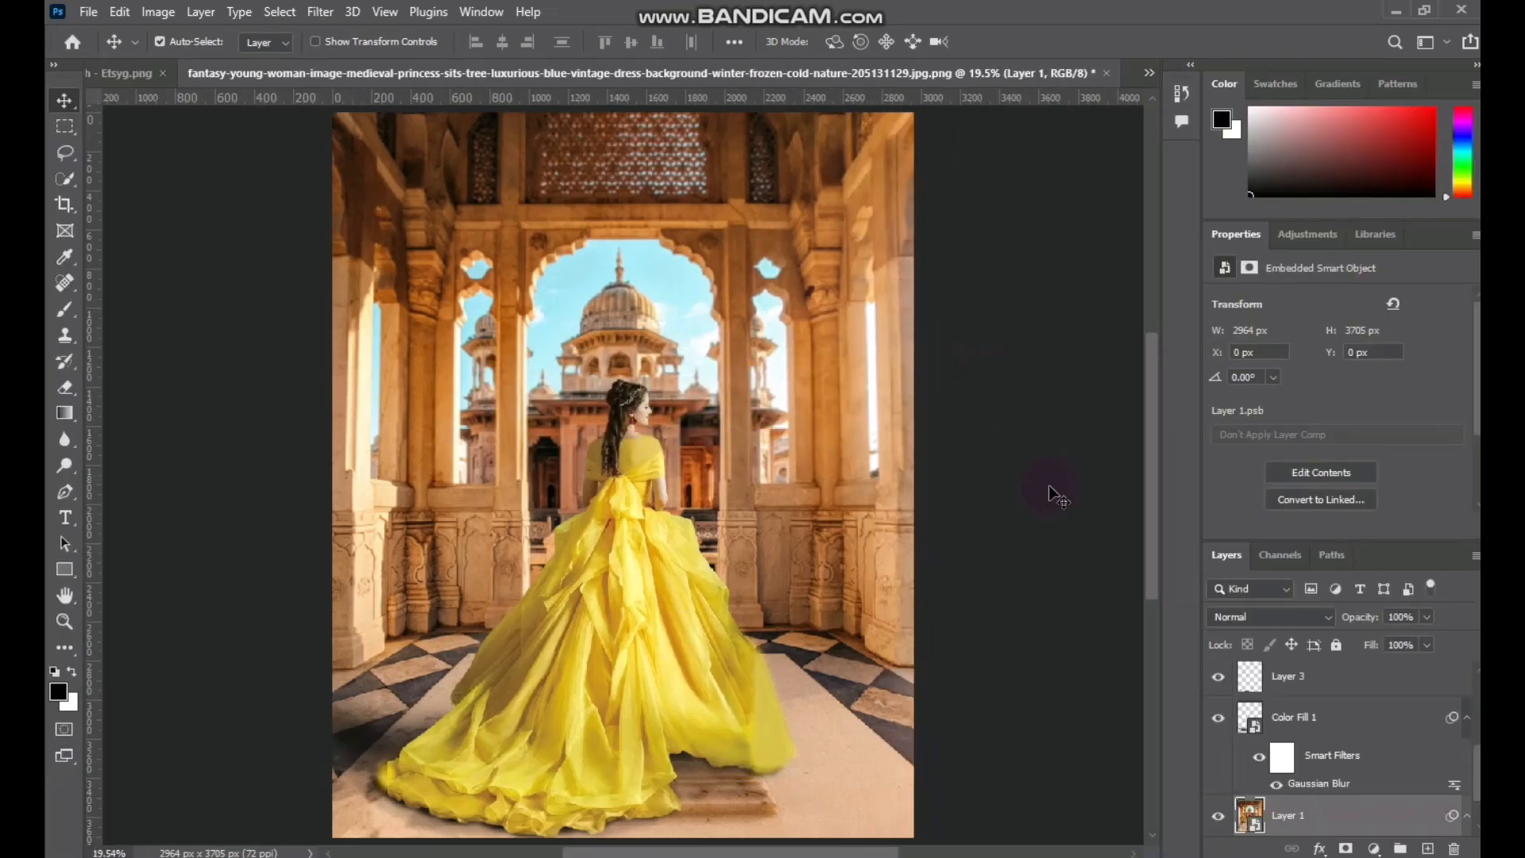
pyautogui.scroll(4, 1223, 728)
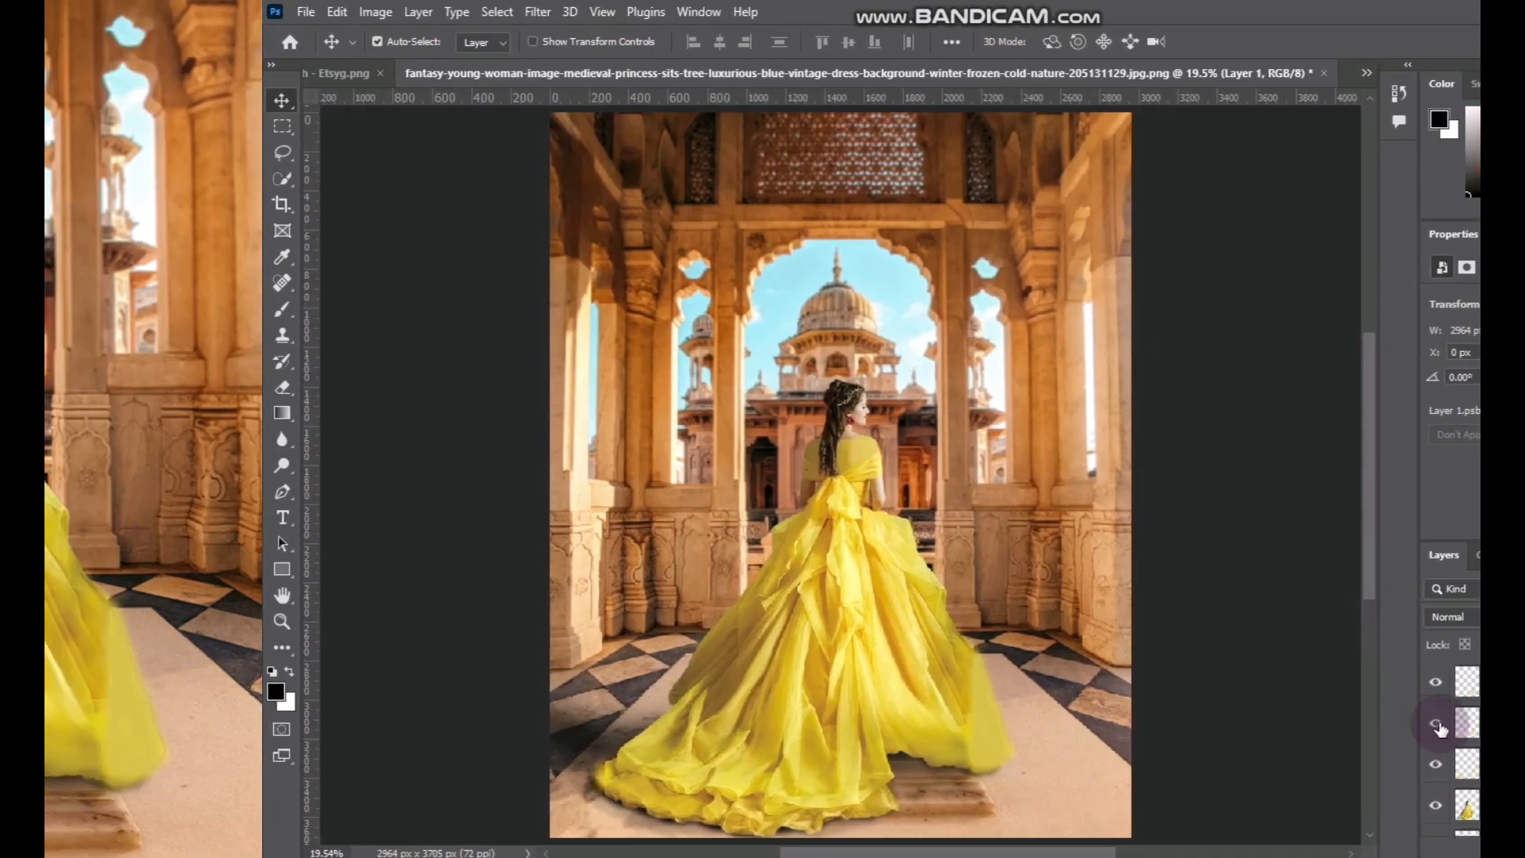